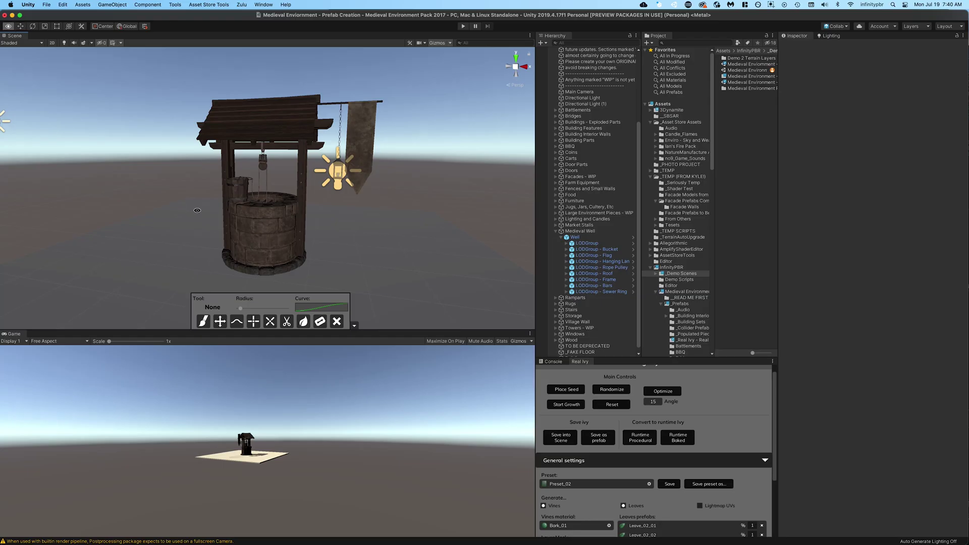
- Deactivate the well's flag and hanging lantern LOD groups so only the bare well structure is shown
{"action": "left_click_drag", "start_coordinate": [198, 210], "coordinate": [497, 230], "text": "alt"}
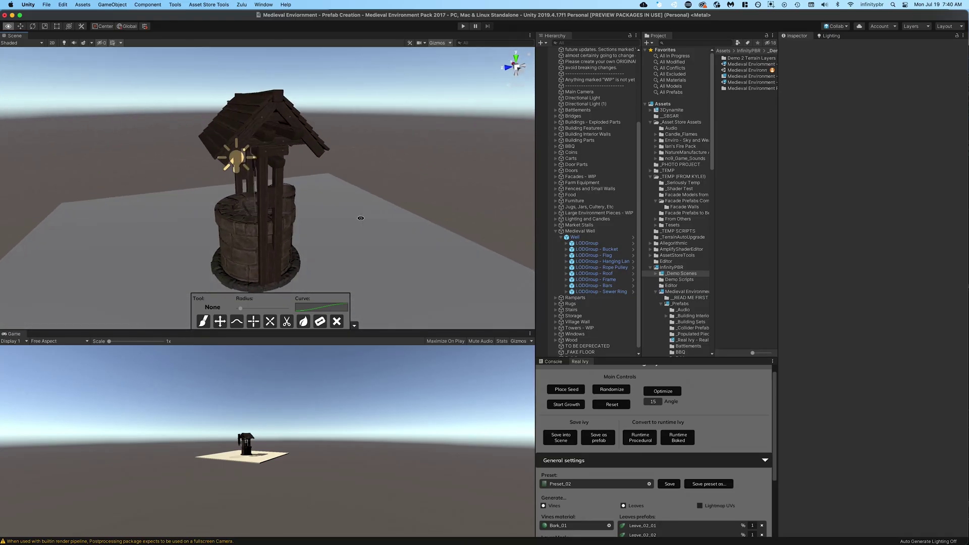
{"action": "left_click_drag", "start_coordinate": [269, 233], "coordinate": [493, 192], "text": "alt"}
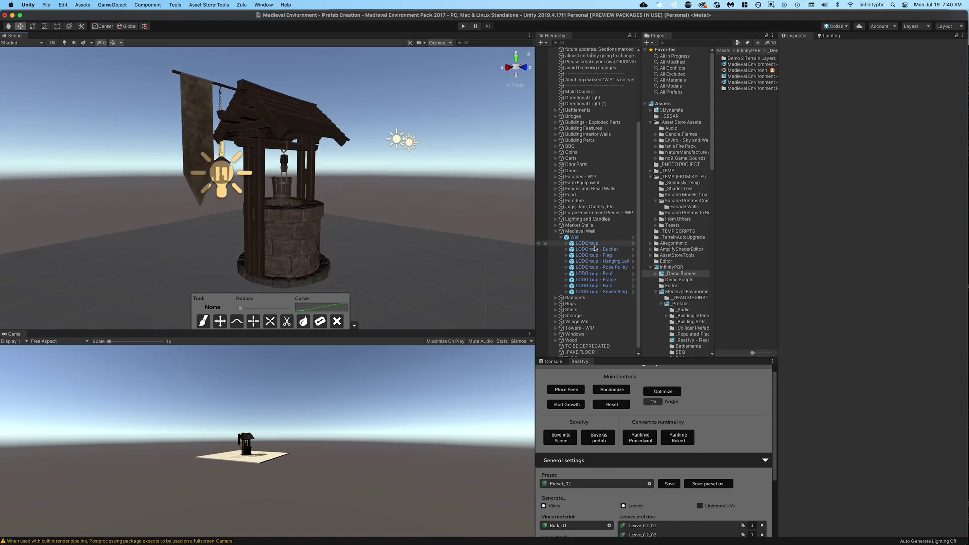
{"action": "scroll", "coordinate": [610, 252], "scroll_direction": "down", "scroll_amount": 1}
{"action": "left_click", "coordinate": [610, 252]}
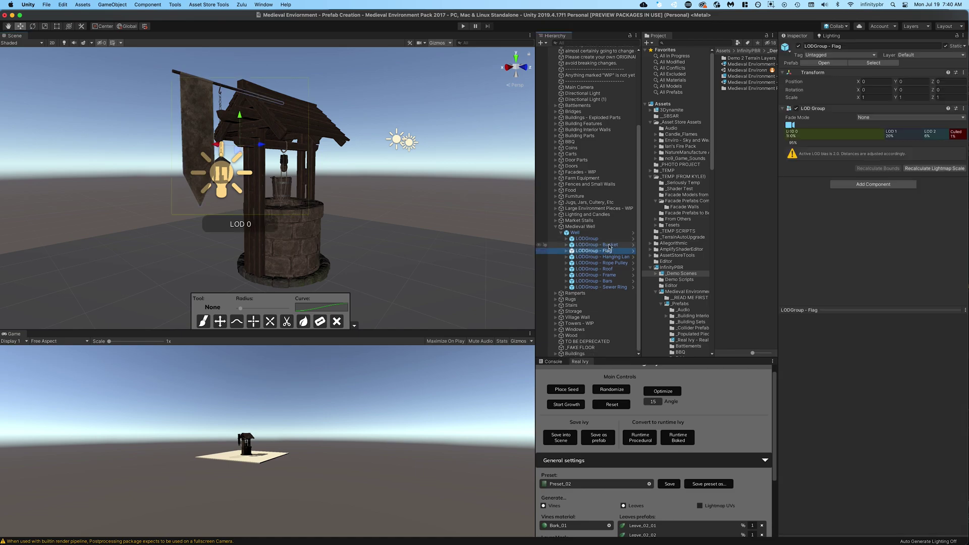
{"action": "left_click", "coordinate": [609, 245], "text": "shift"}
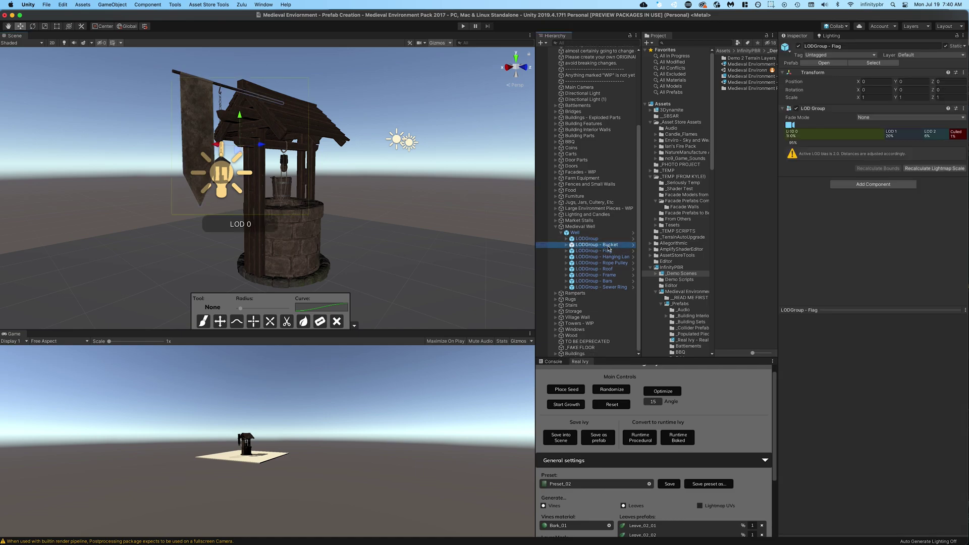
{"action": "left_click", "coordinate": [798, 46]}
{"action": "left_click", "coordinate": [799, 46]}
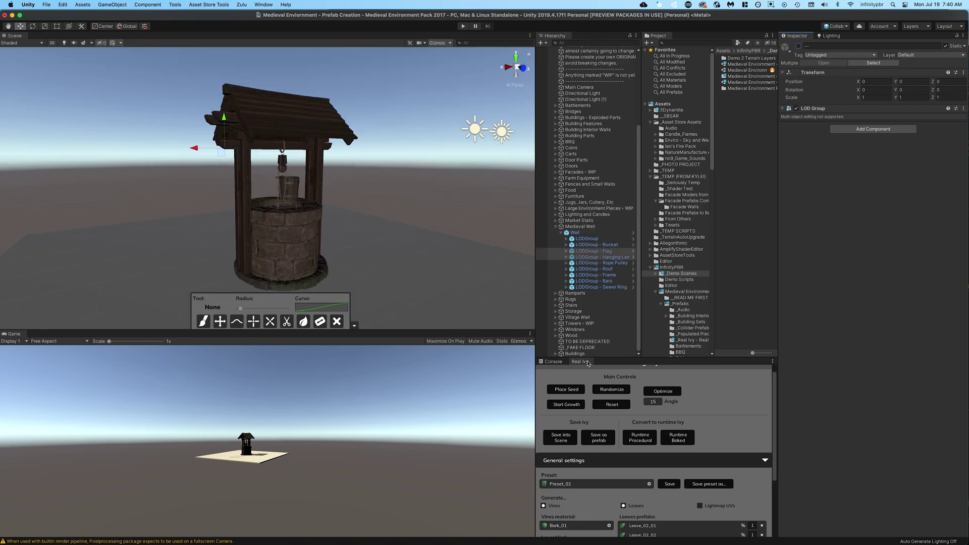
- Place a Real Ivy seed low on the well's stone wall, grow the ivy around the base, and stop the growth
{"action": "left_click", "coordinate": [175, 5]}
{"action": "mouse_move", "coordinate": [171, 37]}
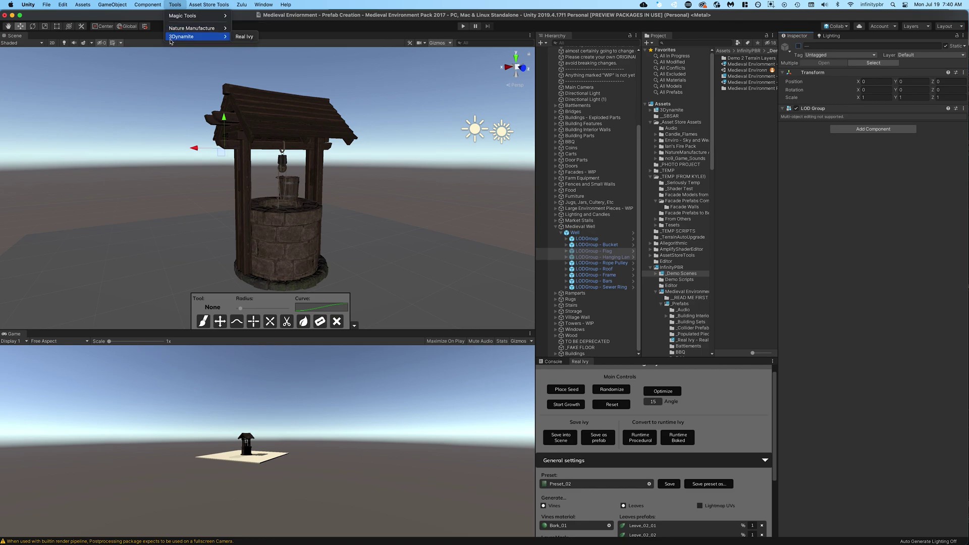
{"action": "left_click", "coordinate": [549, 380]}
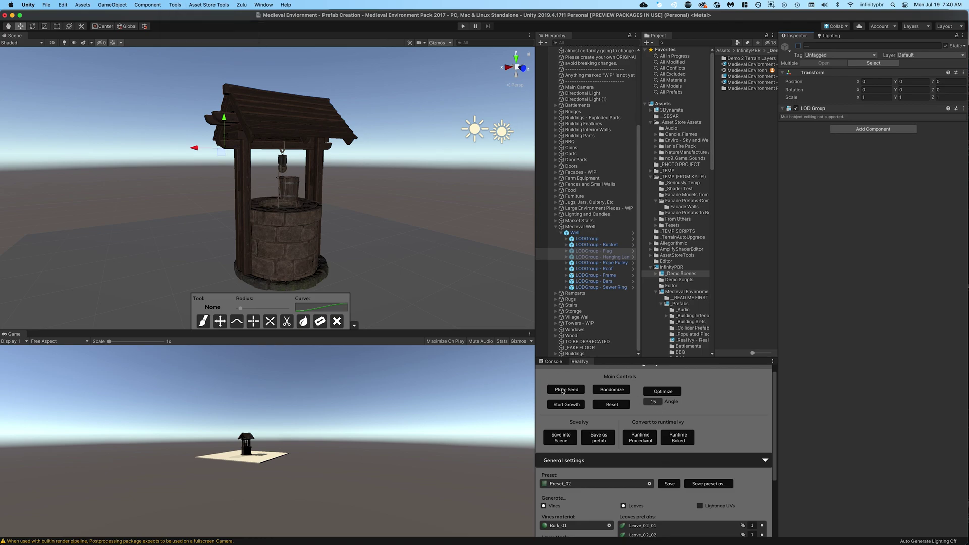
{"action": "left_click", "coordinate": [563, 390]}
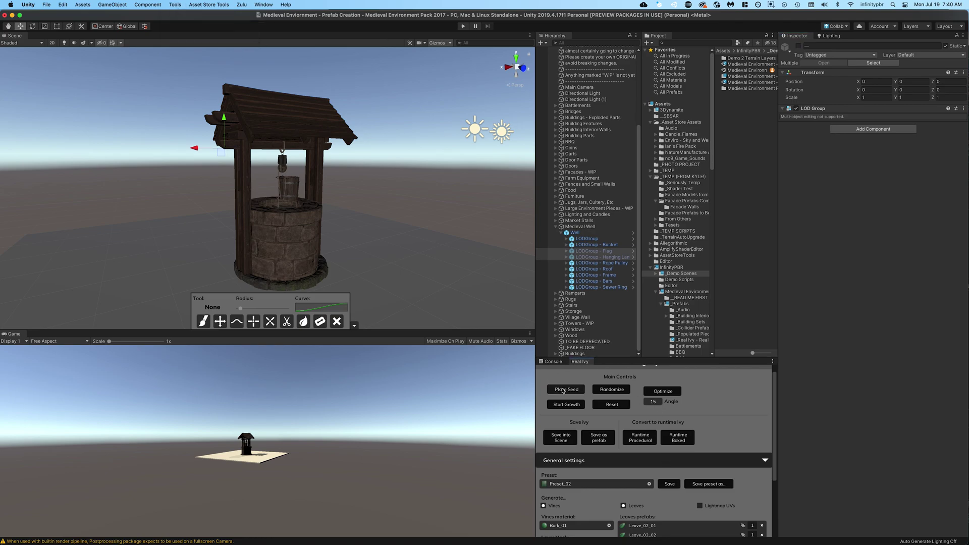
{"action": "left_click", "coordinate": [270, 271]}
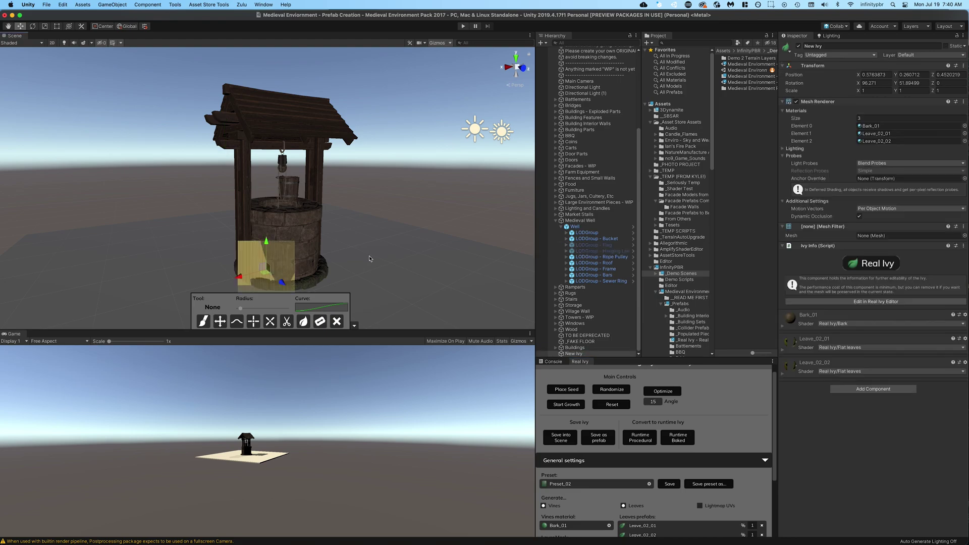
{"action": "left_click", "coordinate": [564, 405]}
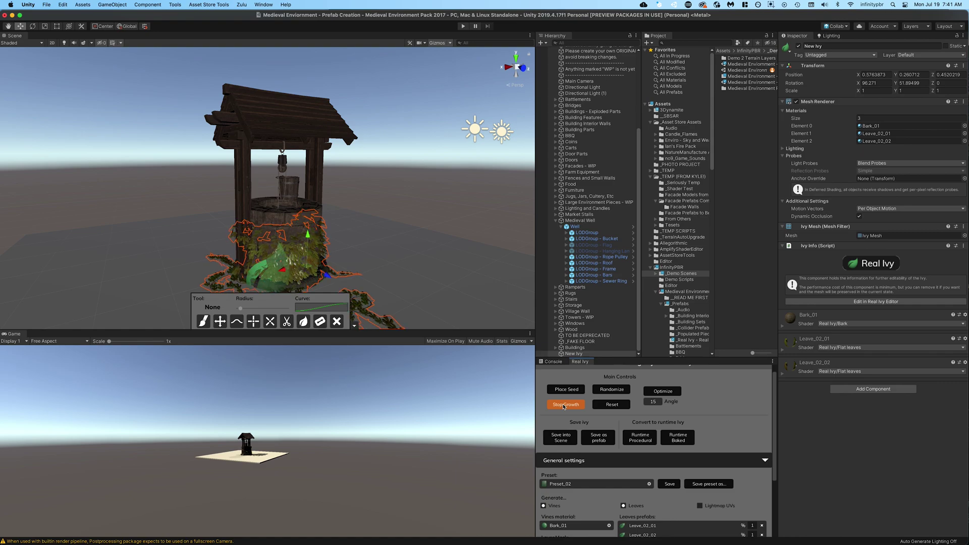
{"action": "left_click", "coordinate": [564, 405]}
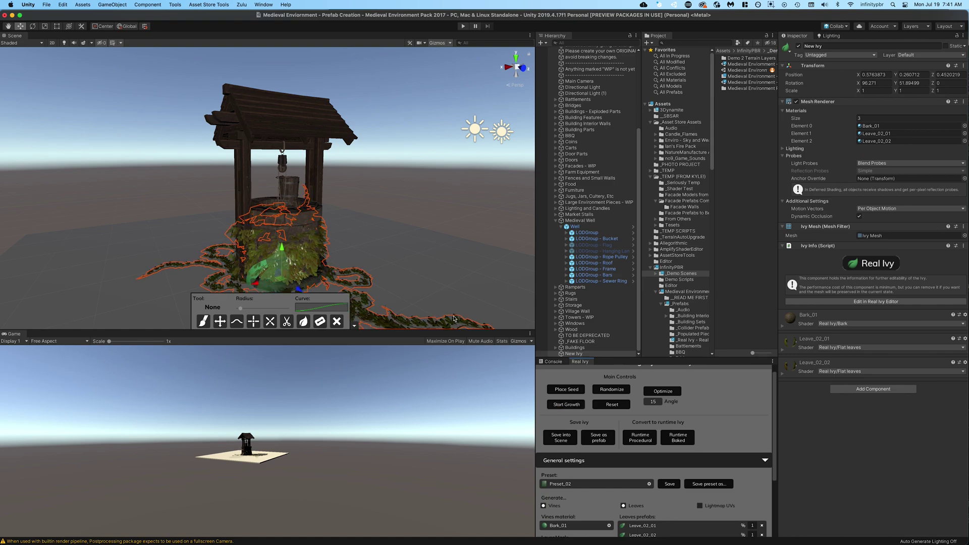
- Examine the grown ivy from several angles, checking its spread over the ground, stone wall, rim and inside of the well
{"action": "scroll", "coordinate": [336, 232], "scroll_direction": "up", "scroll_amount": 5}
{"action": "middle_click_drag", "start_coordinate": [349, 223], "coordinate": [378, 169]}
{"action": "scroll", "coordinate": [379, 174], "scroll_direction": "down", "scroll_amount": 5}
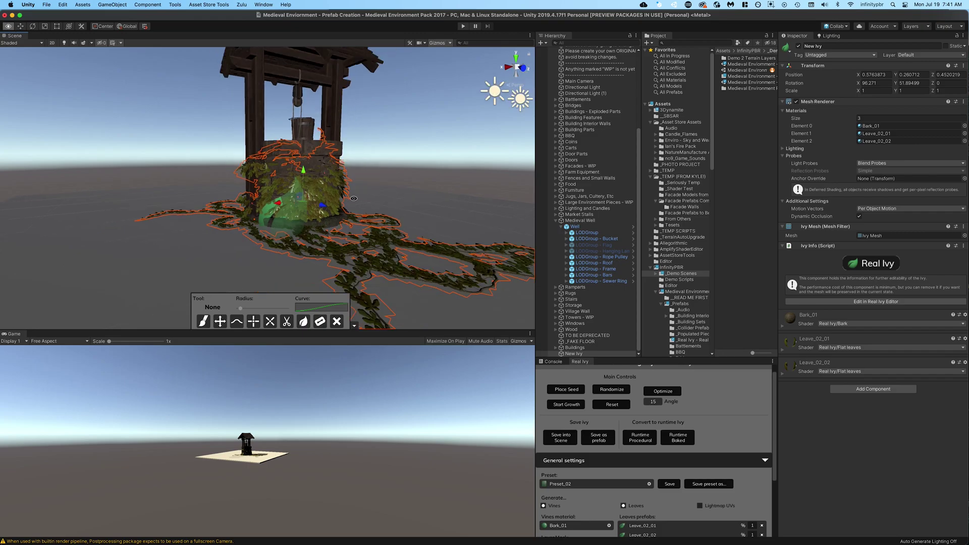
{"action": "left_click_drag", "start_coordinate": [378, 189], "coordinate": [487, 271], "text": "alt"}
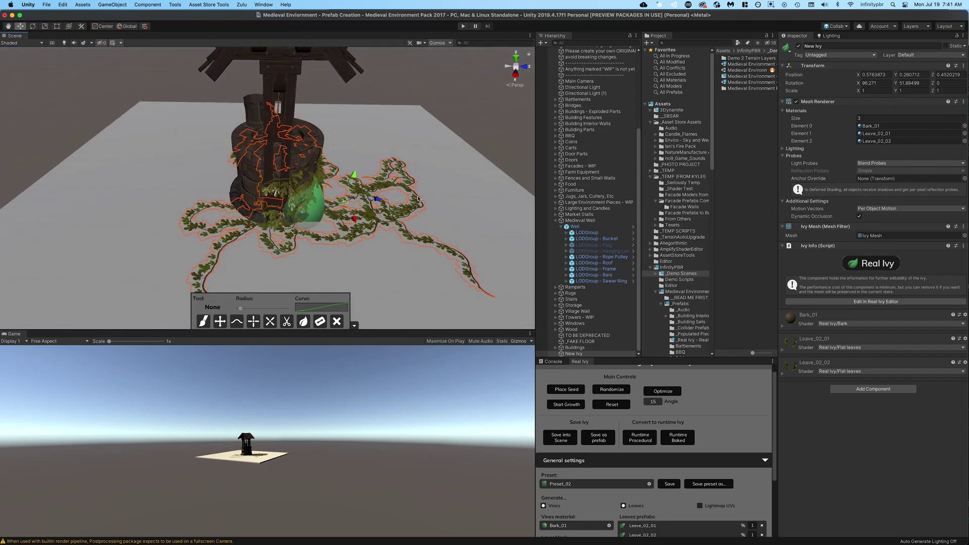
{"action": "left_click_drag", "start_coordinate": [410, 205], "coordinate": [187, 177], "text": "alt"}
{"action": "left_click_drag", "start_coordinate": [337, 197], "coordinate": [129, 267], "text": "alt"}
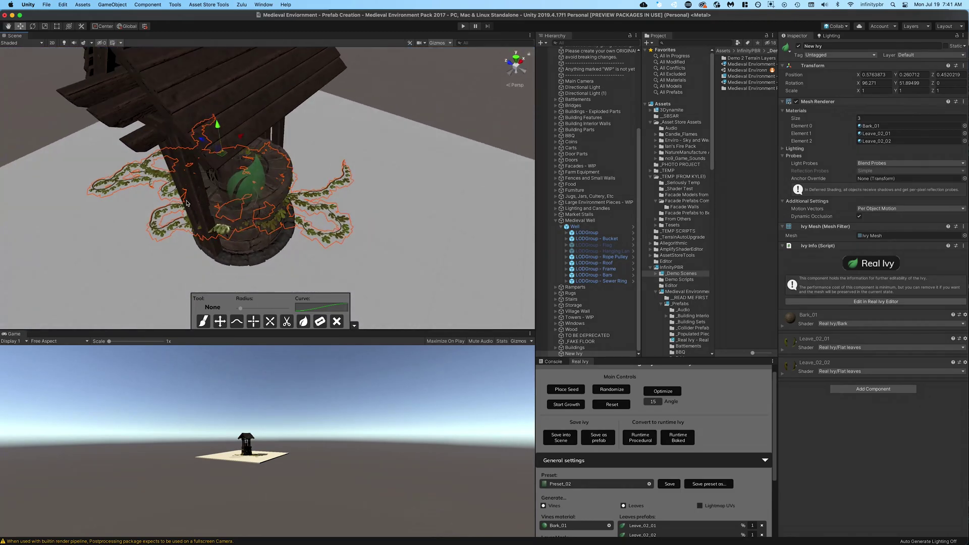
{"action": "scroll", "coordinate": [212, 180], "scroll_direction": "up", "scroll_amount": 8}
{"action": "scroll", "coordinate": [213, 179], "scroll_direction": "down", "scroll_amount": 3}
{"action": "scroll", "coordinate": [212, 180], "scroll_direction": "down", "scroll_amount": 5}
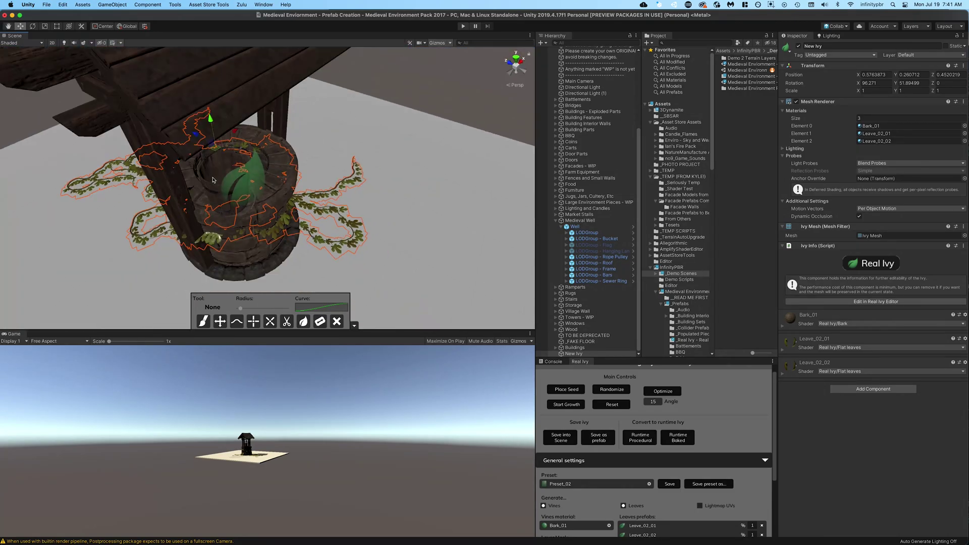
{"action": "left_click_drag", "start_coordinate": [213, 179], "coordinate": [277, 223], "text": "alt"}
{"action": "scroll", "coordinate": [440, 169], "scroll_direction": "down", "scroll_amount": 5}
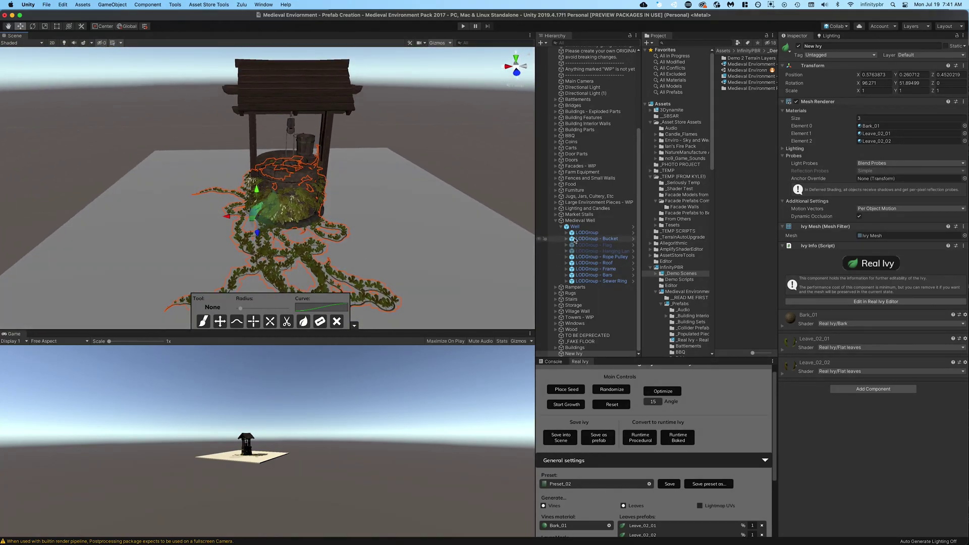
- Use the Cut tool to trim ivy branches beside the wooden post on the well's outer wall
{"action": "left_click", "coordinate": [287, 324]}
{"action": "left_click_drag", "start_coordinate": [327, 190], "coordinate": [176, 159], "text": "alt"}
{"action": "left_click_drag", "start_coordinate": [271, 175], "coordinate": [245, 211], "text": "alt"}
{"action": "scroll", "coordinate": [246, 211], "scroll_direction": "up", "scroll_amount": 6}
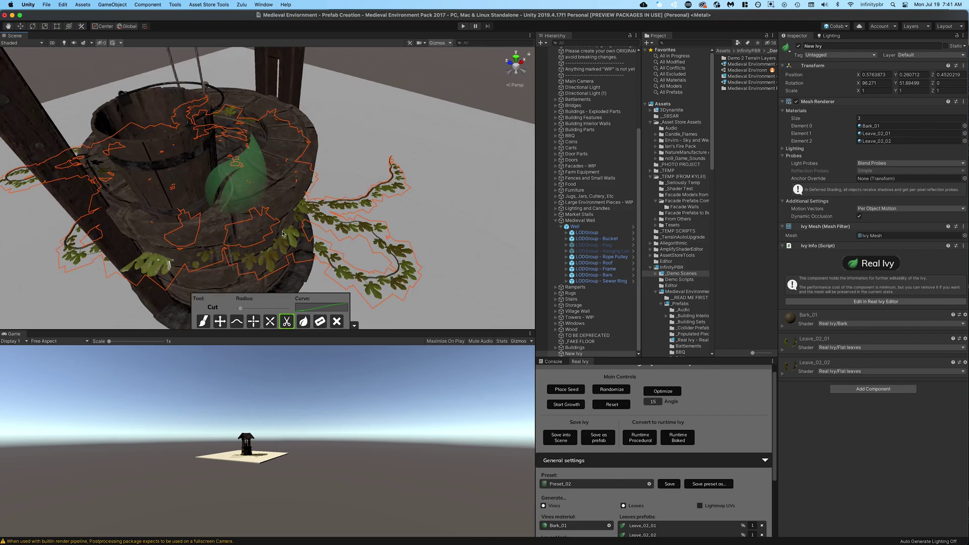
{"action": "left_click_drag", "start_coordinate": [283, 233], "coordinate": [313, 189], "text": "alt"}
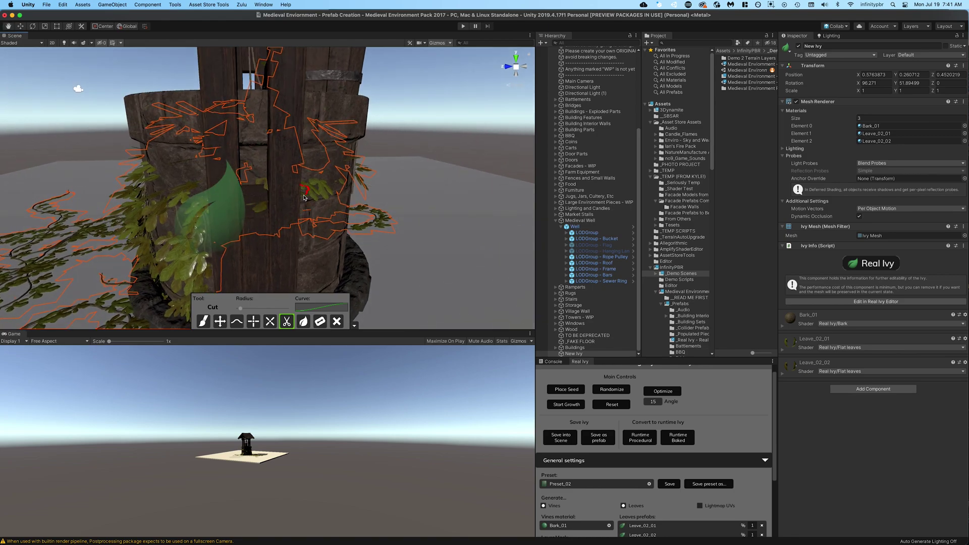
{"action": "left_click", "coordinate": [304, 193]}
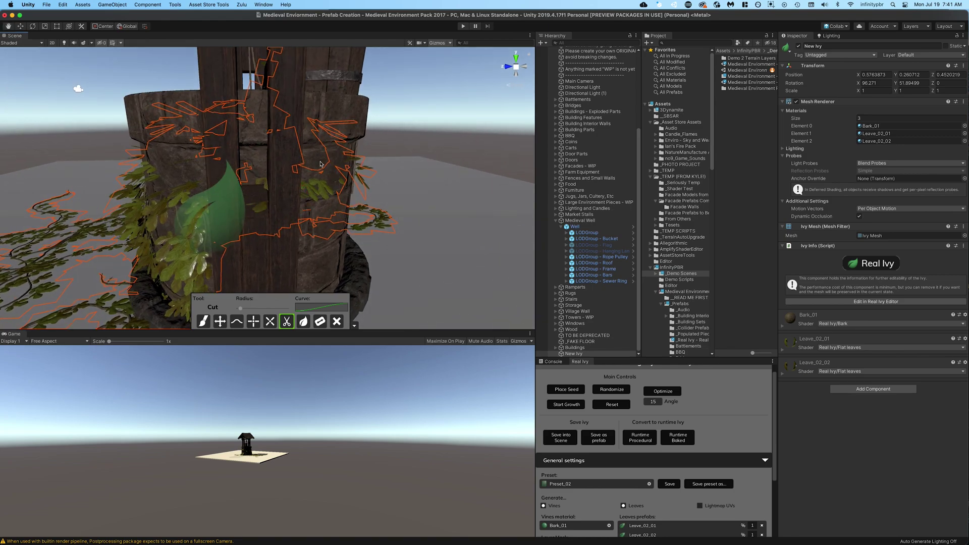
{"action": "left_click", "coordinate": [339, 164]}
{"action": "left_click", "coordinate": [328, 167]}
- Rename the new ivy object to Ivy_Well_01
{"action": "scroll", "coordinate": [315, 191], "scroll_direction": "down", "scroll_amount": 10}
{"action": "left_click_drag", "start_coordinate": [315, 191], "coordinate": [337, 190], "text": "alt"}
{"action": "left_click", "coordinate": [573, 354]}
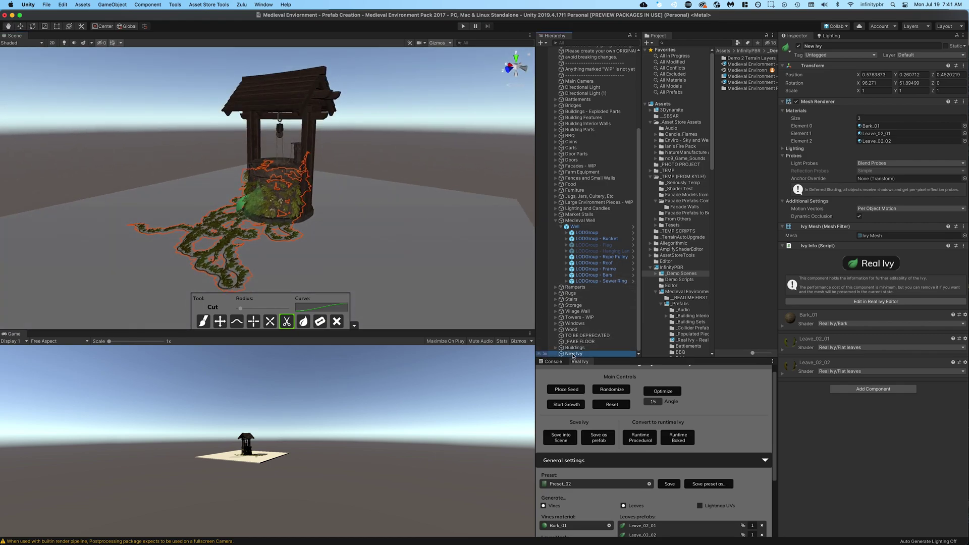
{"action": "left_click", "coordinate": [574, 355]}
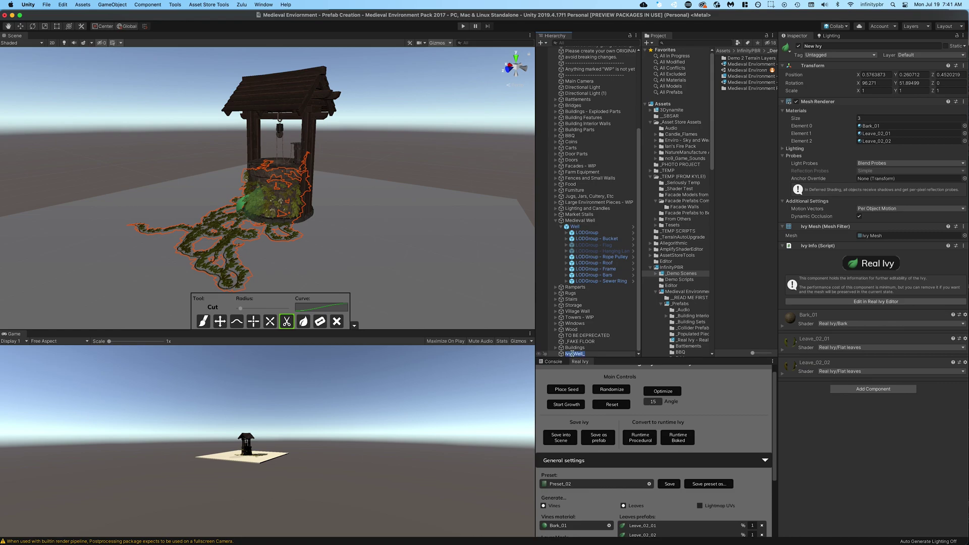
{"action": "key", "text": "Return"}
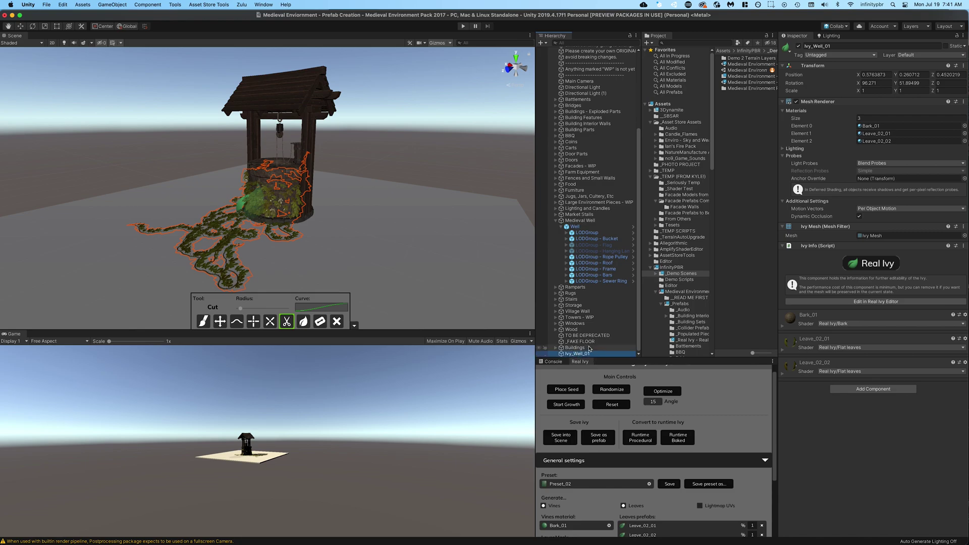
- Place a second ivy seed low on the opposite side of the well, grow it over the base, and stop the growth
{"action": "left_click_drag", "start_coordinate": [325, 216], "coordinate": [623, 370], "text": "alt"}
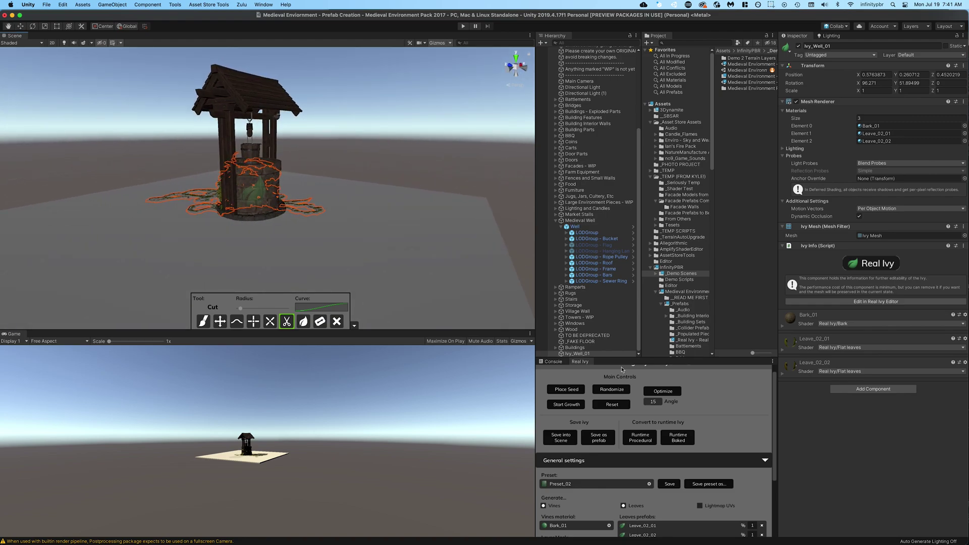
{"action": "left_click", "coordinate": [560, 392]}
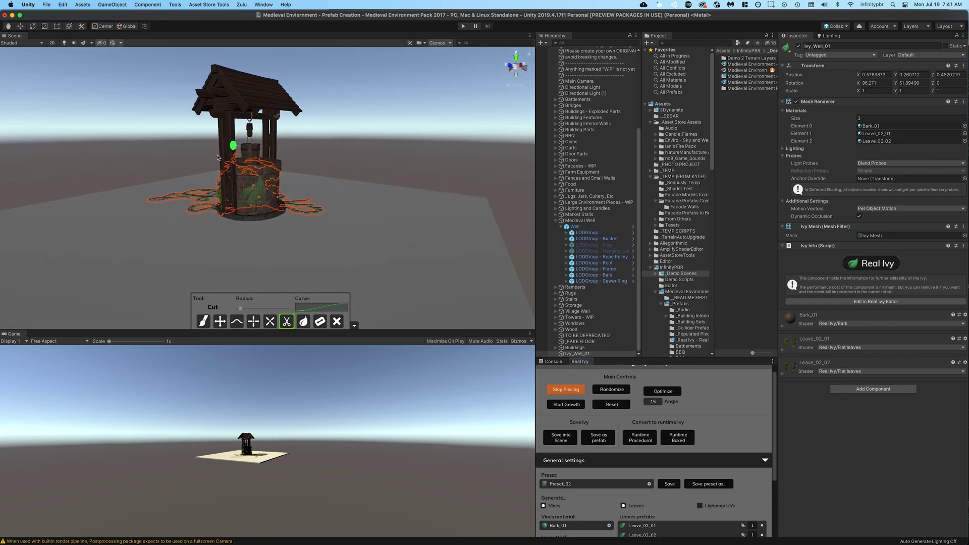
{"action": "left_click", "coordinate": [259, 211]}
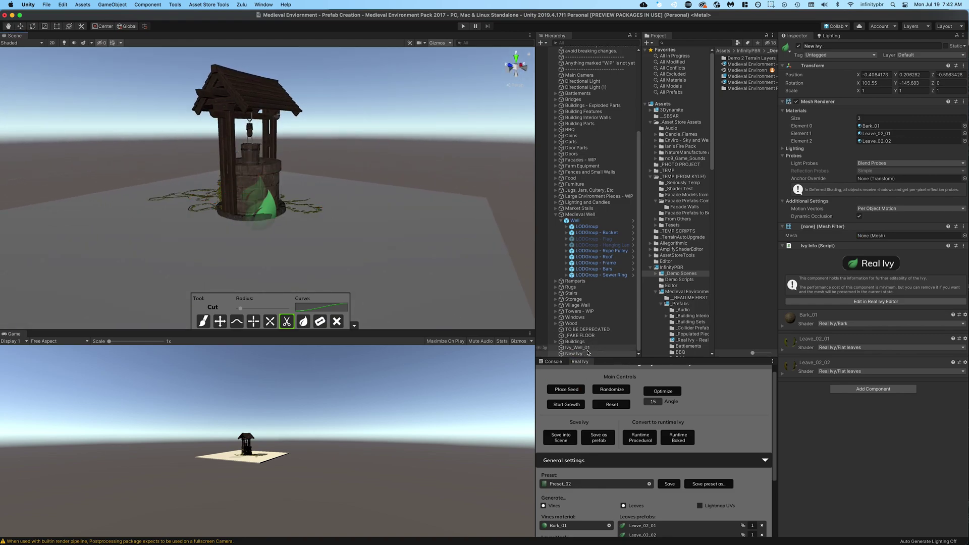
{"action": "left_click", "coordinate": [565, 405]}
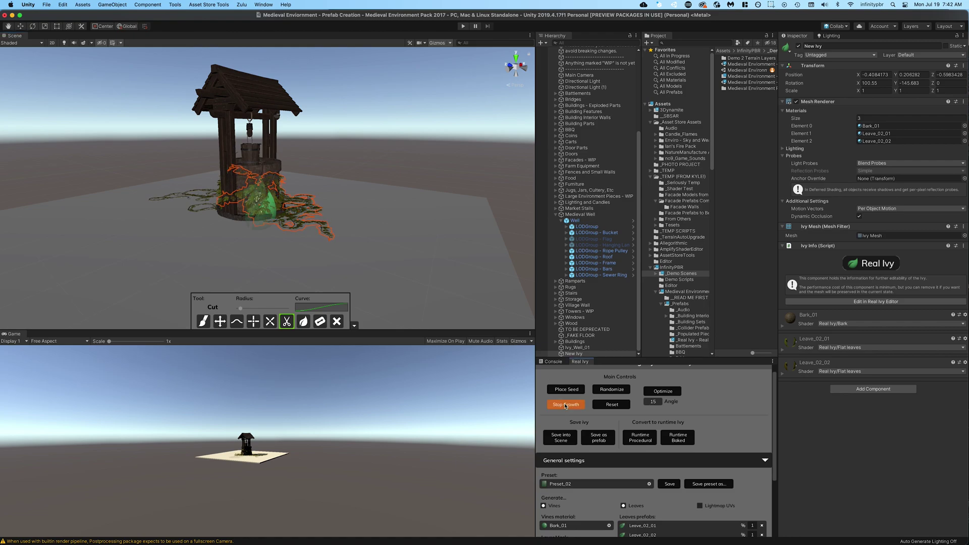
{"action": "left_click", "coordinate": [565, 404]}
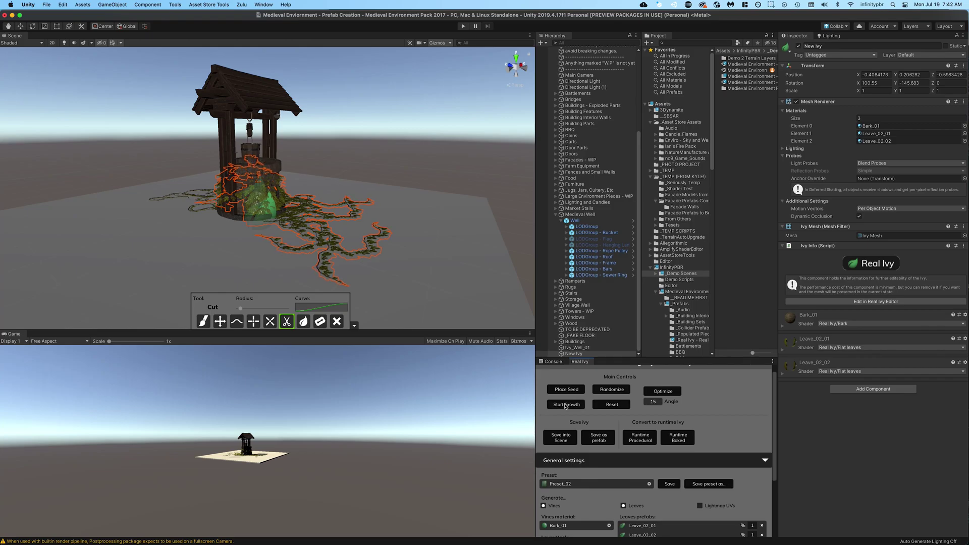
- Examine the second ivy's coverage over the well's rim, inner grate, outer wall and surrounding ground
{"action": "left_click_drag", "start_coordinate": [202, 200], "coordinate": [394, 242], "text": "alt"}
{"action": "scroll", "coordinate": [328, 207], "scroll_direction": "up", "scroll_amount": 5}
{"action": "scroll", "coordinate": [331, 163], "scroll_direction": "up", "scroll_amount": 5}
{"action": "left_click_drag", "start_coordinate": [331, 163], "coordinate": [457, 195], "text": "alt"}
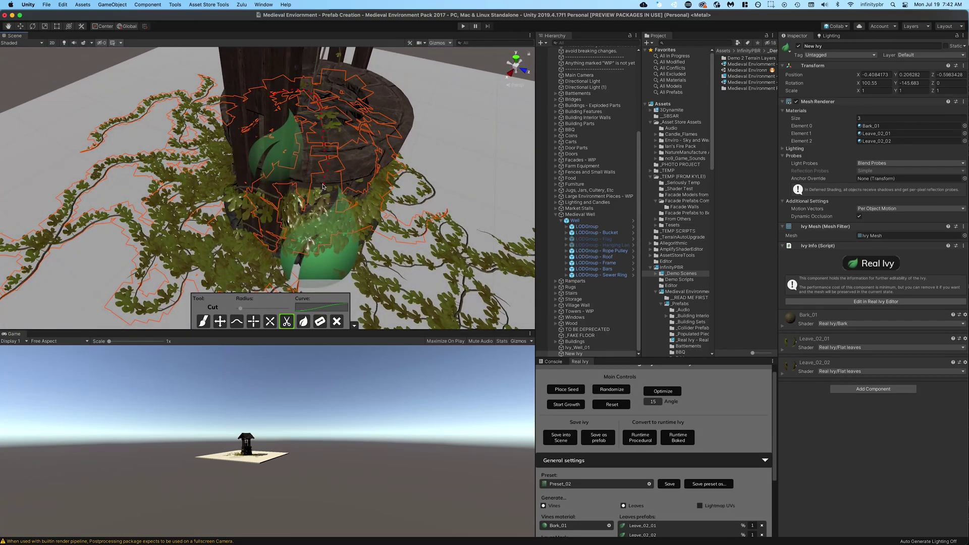
{"action": "mouse_move", "coordinate": [323, 187]}
{"action": "left_mouse_down"}
{"action": "mouse_move", "coordinate": [270, 159]}
{"action": "mouse_move", "coordinate": [192, 158]}
{"action": "left_mouse_up"}
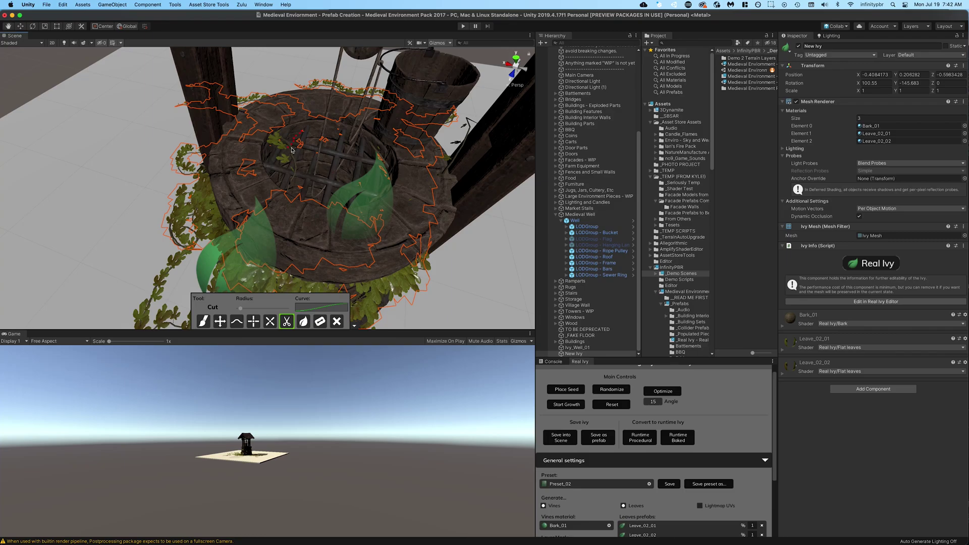
{"action": "left_click_drag", "start_coordinate": [288, 152], "coordinate": [373, 174], "text": "alt"}
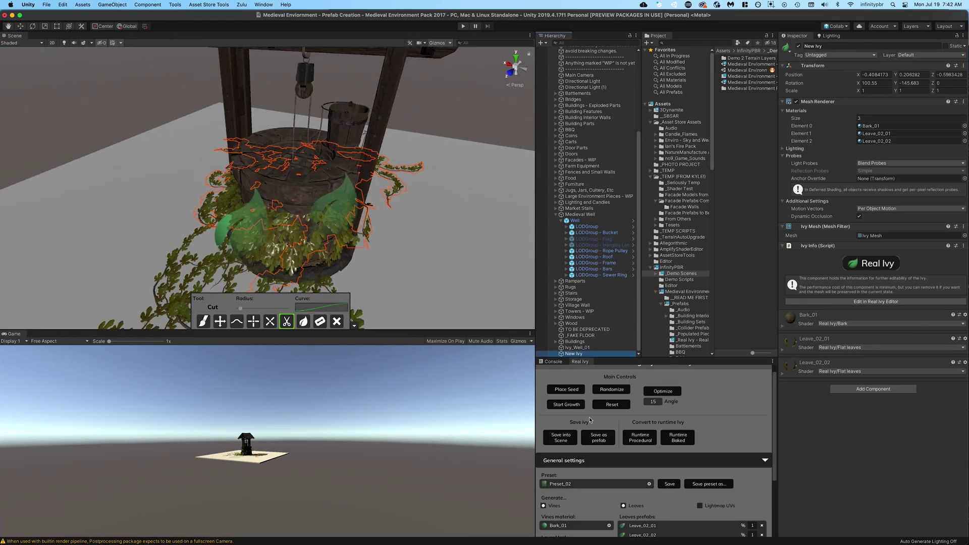
{"action": "left_click_drag", "start_coordinate": [179, 201], "coordinate": [506, 137], "text": "alt"}
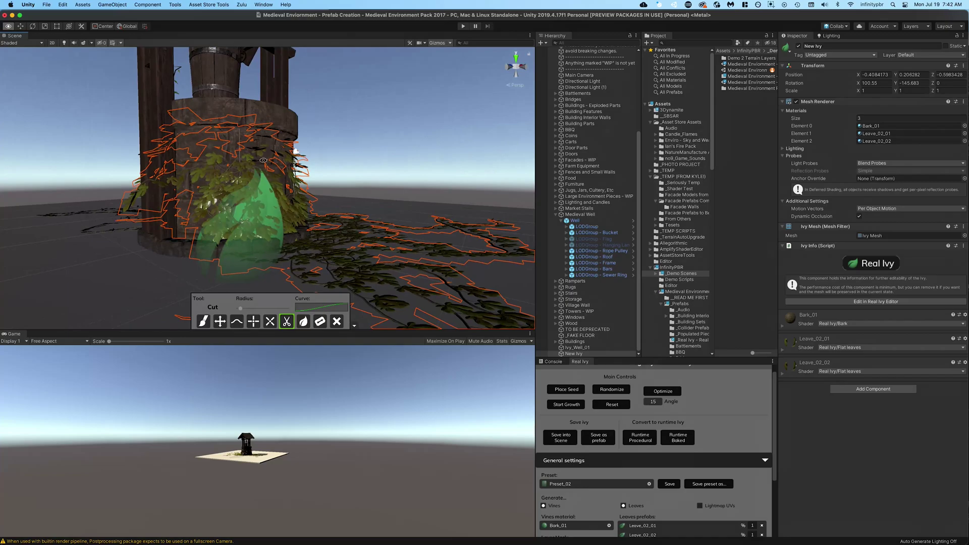
{"action": "left_click_drag", "start_coordinate": [263, 160], "coordinate": [404, 187], "text": "alt"}
- Temporarily deactivate the well's frame LOD group to inspect the ivy without the posts, and reactivate it
{"action": "left_click", "coordinate": [595, 263]}
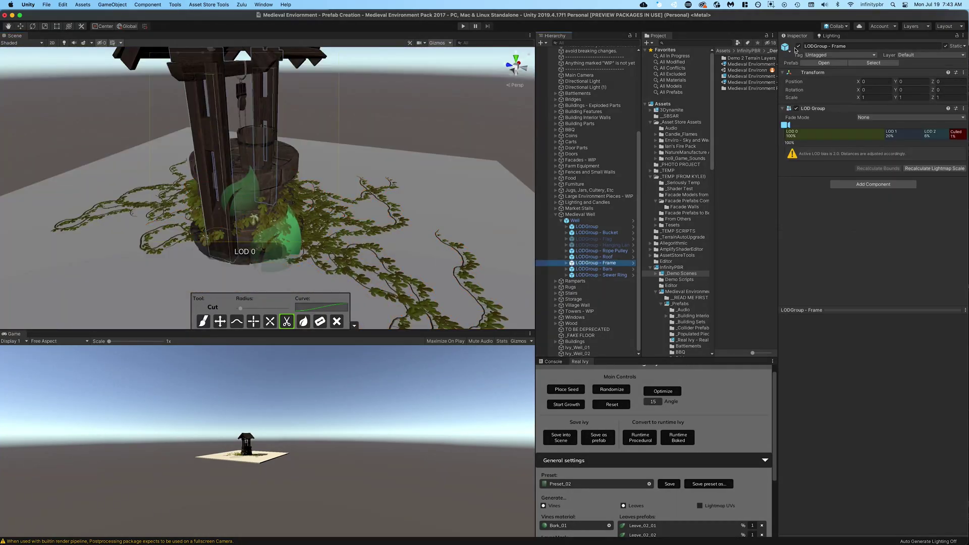
{"action": "left_click", "coordinate": [798, 47]}
{"action": "left_click_drag", "start_coordinate": [413, 105], "coordinate": [375, 221], "text": "alt"}
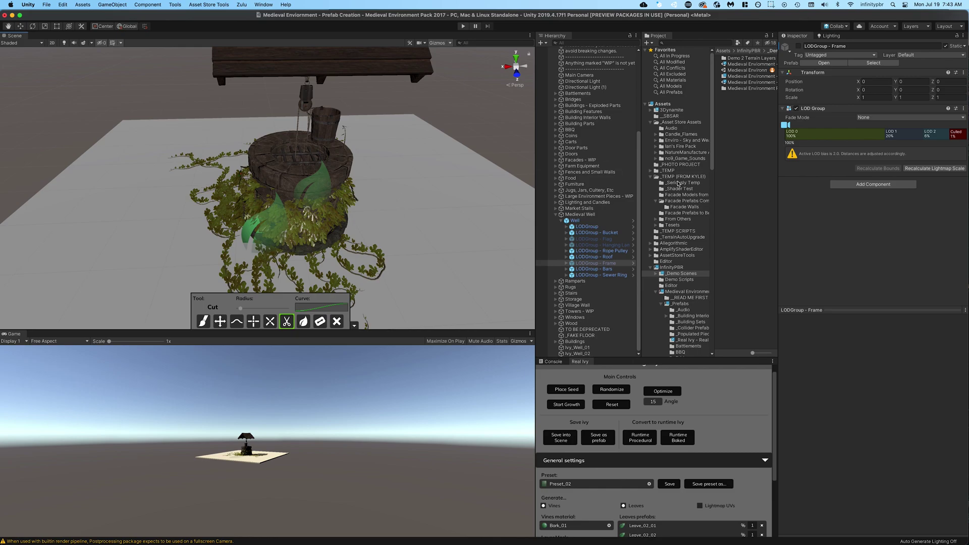
{"action": "left_click", "coordinate": [799, 46]}
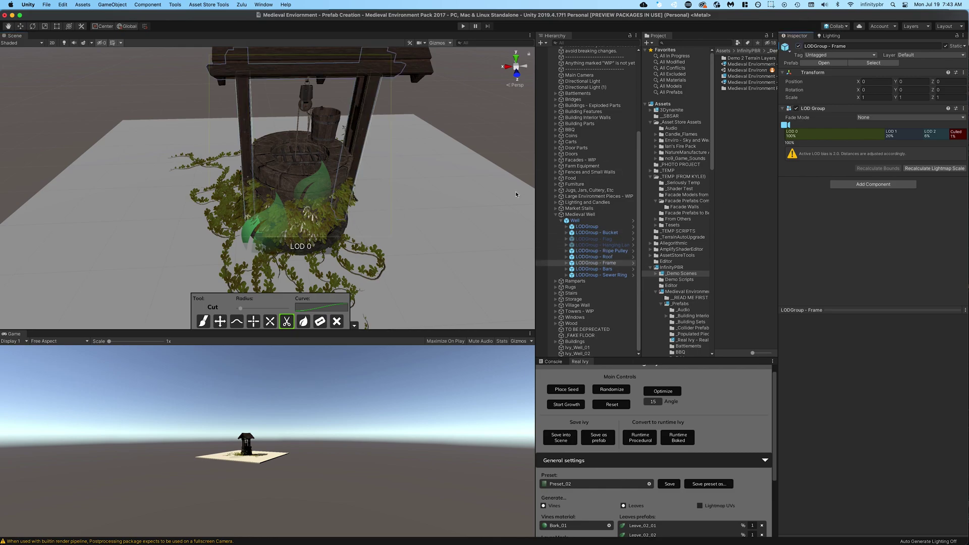
- Rename the first two ivy objects as Ivy_Well_01 - Frame and Ivy_Well_02 - Frame
{"action": "left_click", "coordinate": [595, 348]}
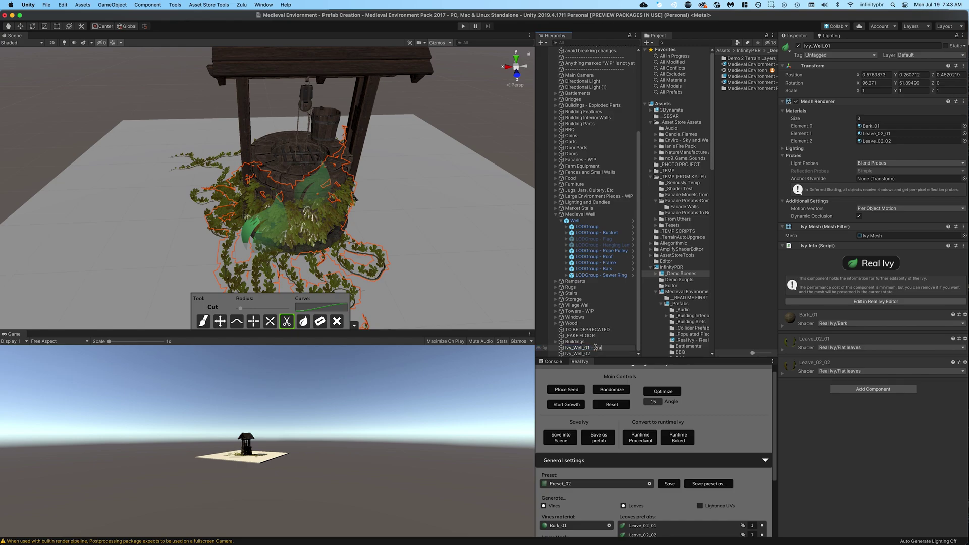
{"action": "type", "text": "- Frame"}
{"action": "key", "text": "Return"}
{"action": "key", "text": "Down"}
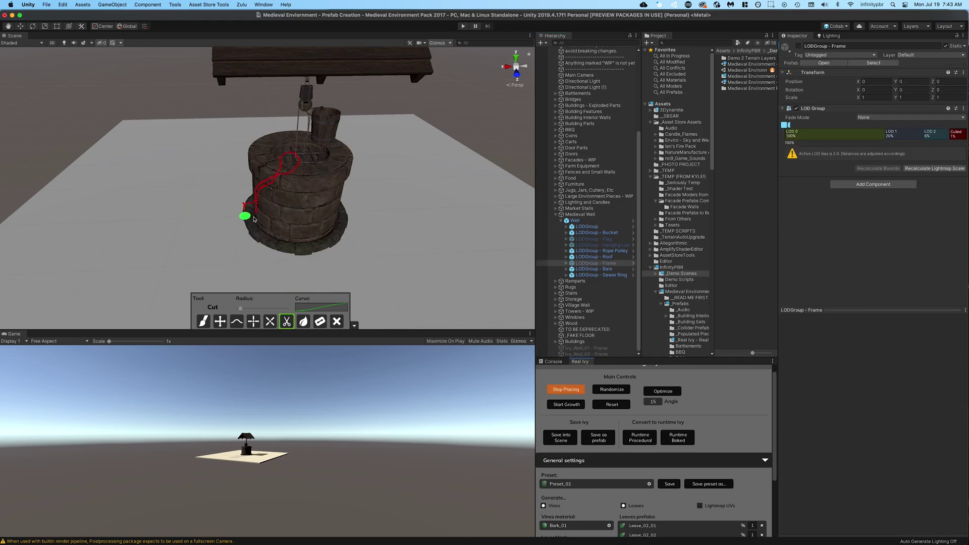
- With the frame hidden, place a third ivy seed low on the well's stone base, grow it, and stop the growth
{"action": "left_click", "coordinate": [276, 228]}
{"action": "left_click", "coordinate": [566, 404]}
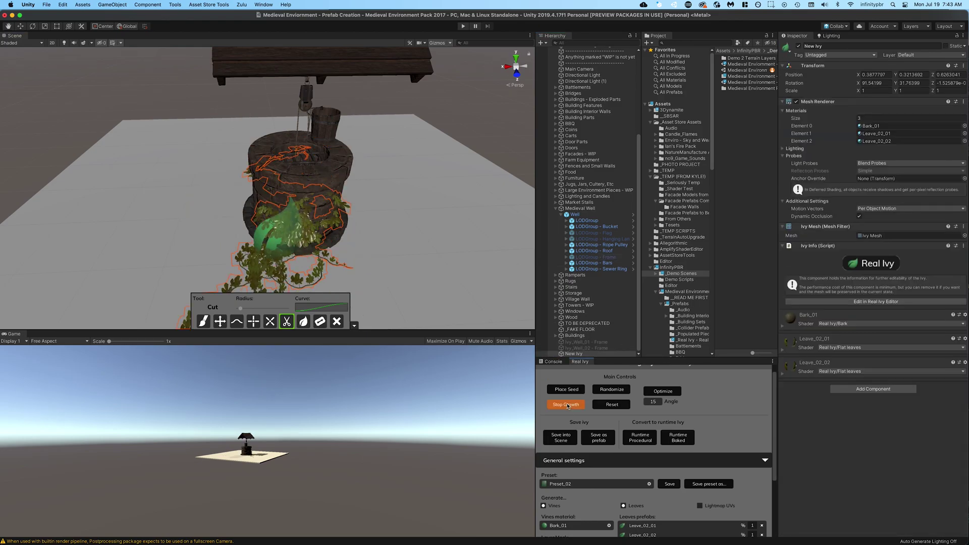
{"action": "left_click", "coordinate": [566, 405]}
- Inspect the third ivy around the well base and rename it Ivy_Well_03
{"action": "left_click_drag", "start_coordinate": [352, 241], "coordinate": [753, 204], "text": "alt"}
{"action": "left_click_drag", "start_coordinate": [328, 177], "coordinate": [298, 219], "text": "alt"}
{"action": "left_click", "coordinate": [265, 180]}
{"action": "left_click_drag", "start_coordinate": [323, 177], "coordinate": [109, 146], "text": "alt"}
{"action": "left_click", "coordinate": [598, 354]}
{"action": "key", "text": "Return"}
- Place a fourth ivy seed on the well's stone wall, grow it over the base and ground, and stop the growth
{"action": "left_click", "coordinate": [567, 389]}
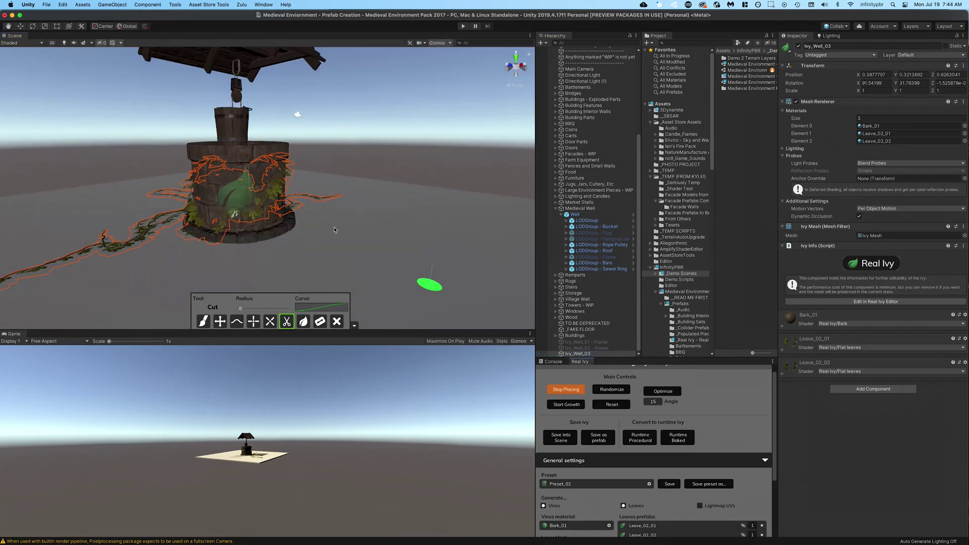
{"action": "left_click", "coordinate": [277, 204]}
{"action": "left_click", "coordinate": [566, 405]}
{"action": "left_click", "coordinate": [570, 407]}
{"action": "left_click_drag", "start_coordinate": [374, 152], "coordinate": [232, 158], "text": "alt"}
{"action": "left_click_drag", "start_coordinate": [303, 158], "coordinate": [580, 156], "text": "alt"}
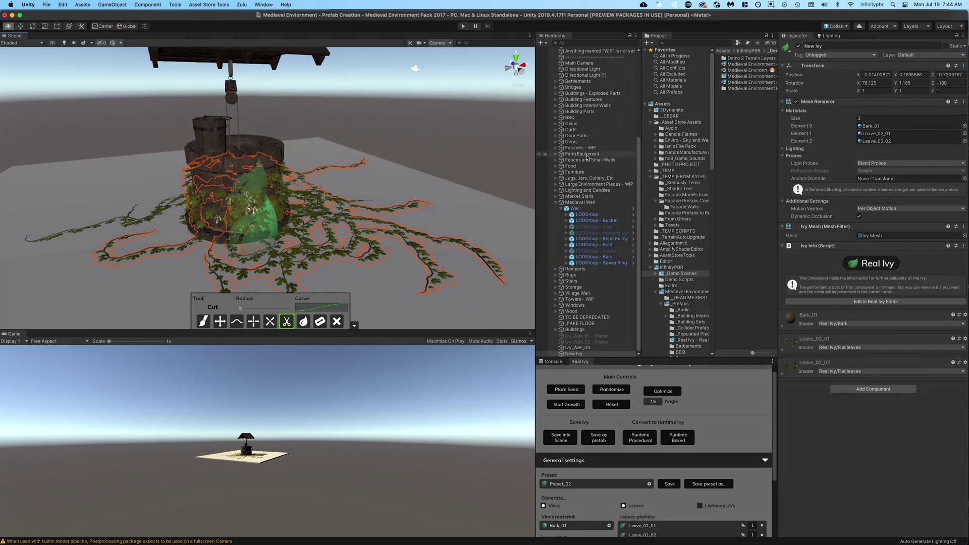
- Grow a fifth ivy from a seed high on the frame post beneath the roof, and rename it Ivy_Well_05 - Frame & Bucket
{"action": "left_click", "coordinate": [585, 341]}
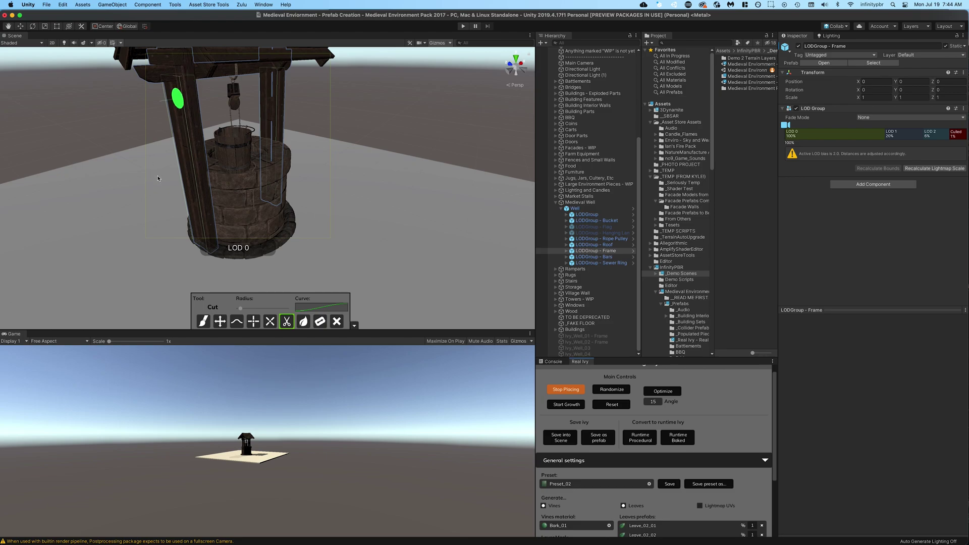
{"action": "left_click_drag", "start_coordinate": [158, 178], "coordinate": [308, 154], "text": "alt"}
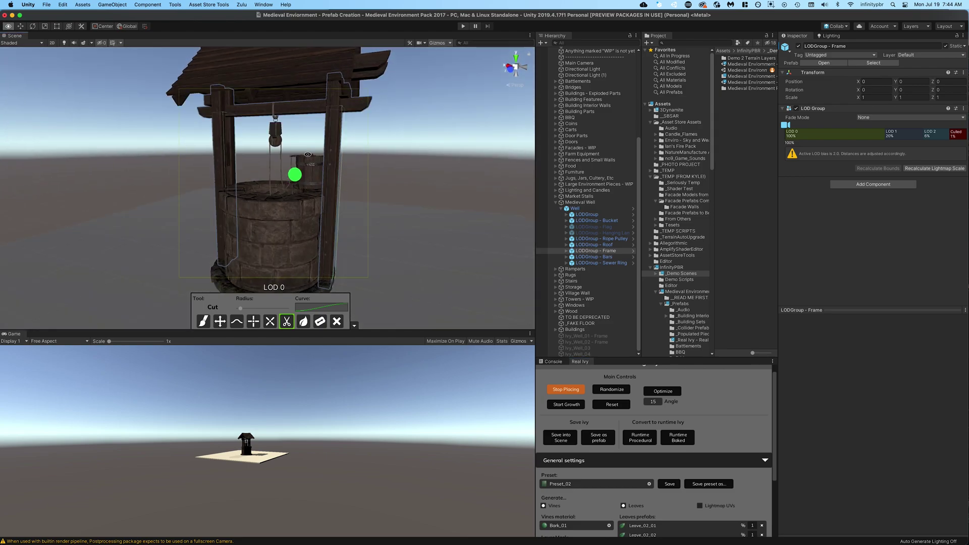
{"action": "left_click", "coordinate": [333, 112]}
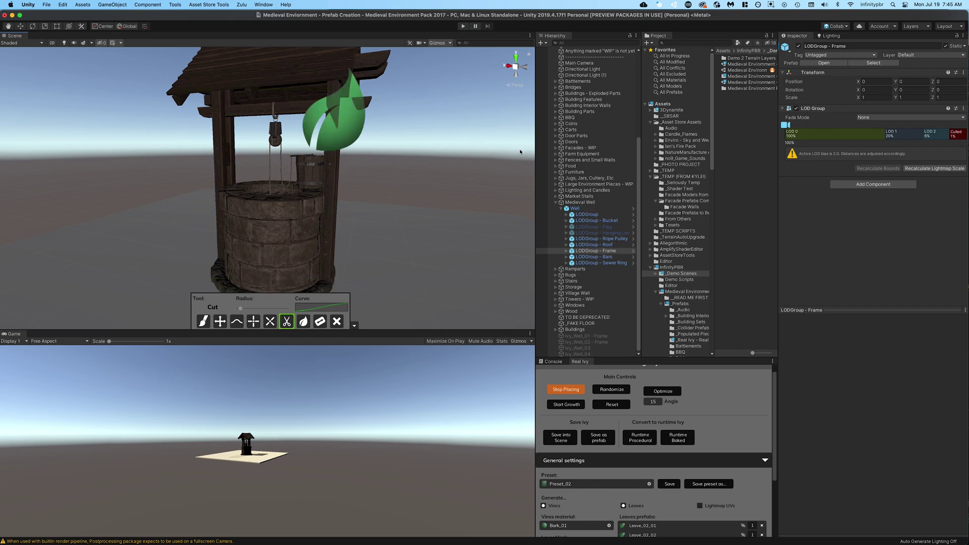
{"action": "left_click", "coordinate": [566, 404]}
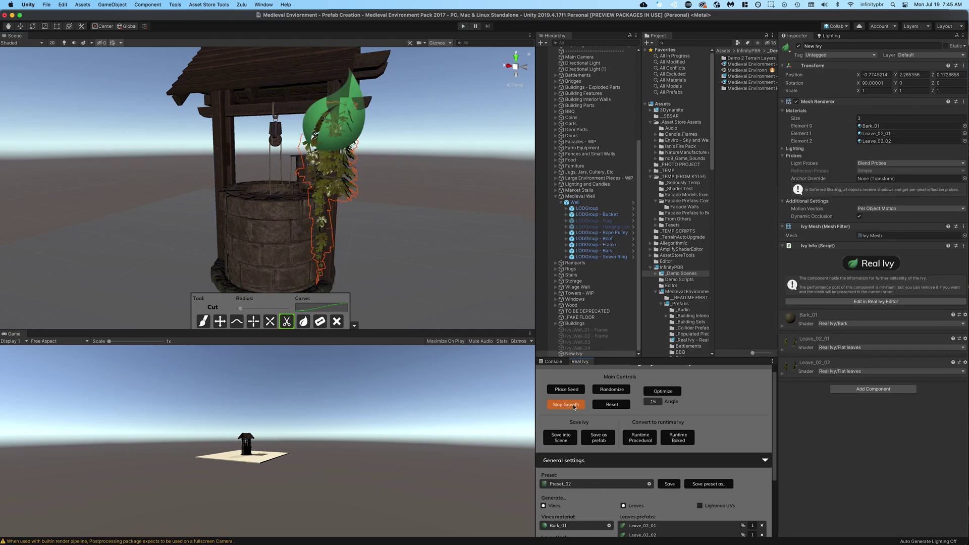
{"action": "left_click", "coordinate": [574, 406]}
{"action": "left_click_drag", "start_coordinate": [392, 249], "coordinate": [320, 252], "text": "alt"}
{"action": "left_click_drag", "start_coordinate": [315, 202], "coordinate": [229, 201], "text": "alt"}
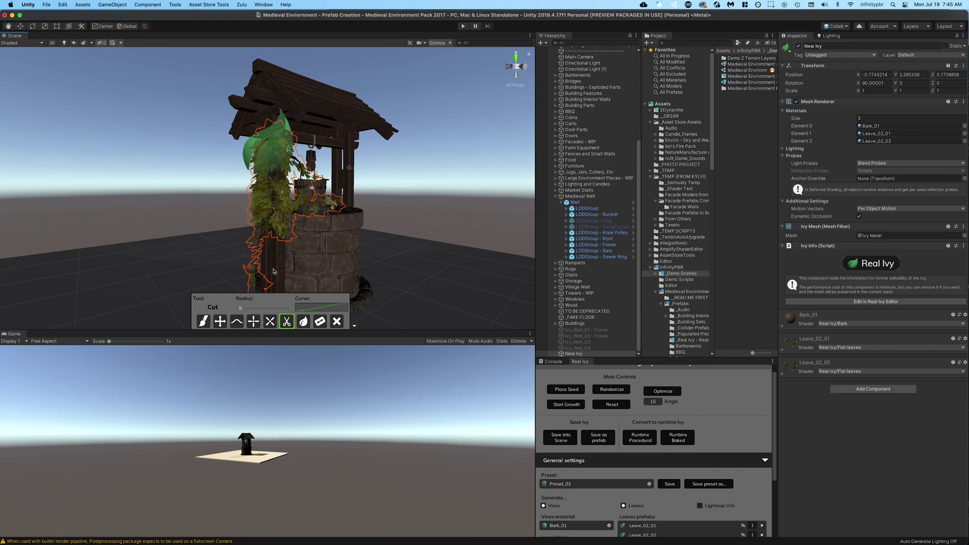
{"action": "left_click_drag", "start_coordinate": [273, 271], "coordinate": [523, 295], "text": "alt"}
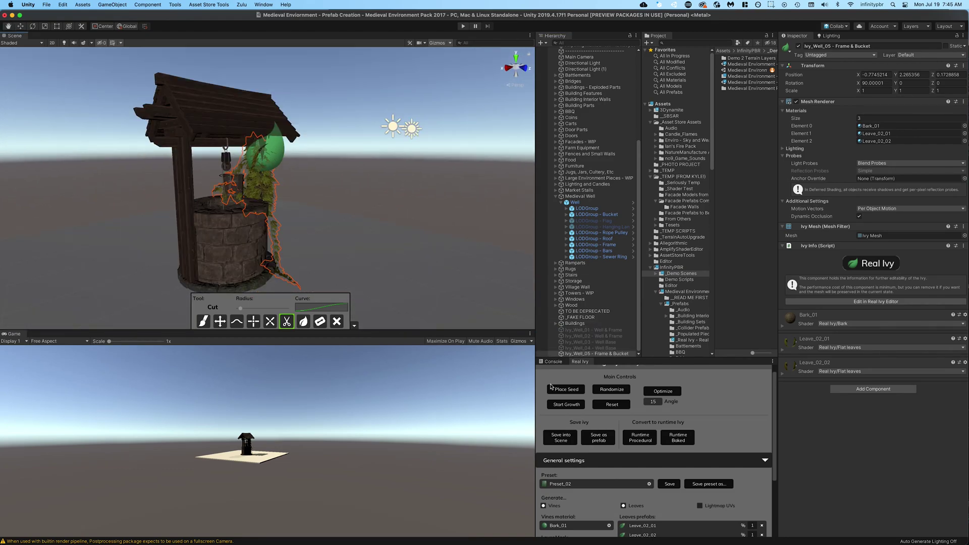
- Place another ivy seed high on the opposite frame post, grow it down the post, and stop the growth
{"action": "left_click", "coordinate": [549, 387]}
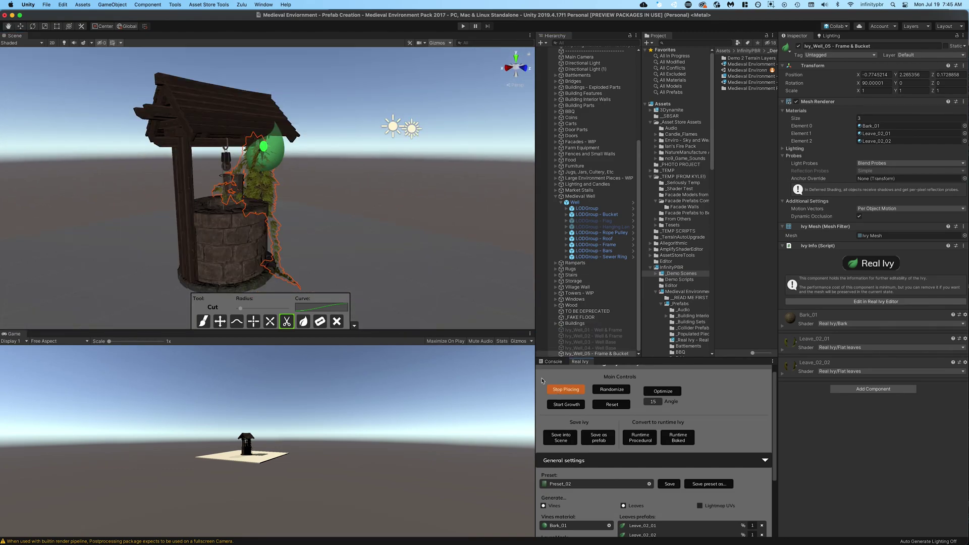
{"action": "left_click", "coordinate": [185, 150]}
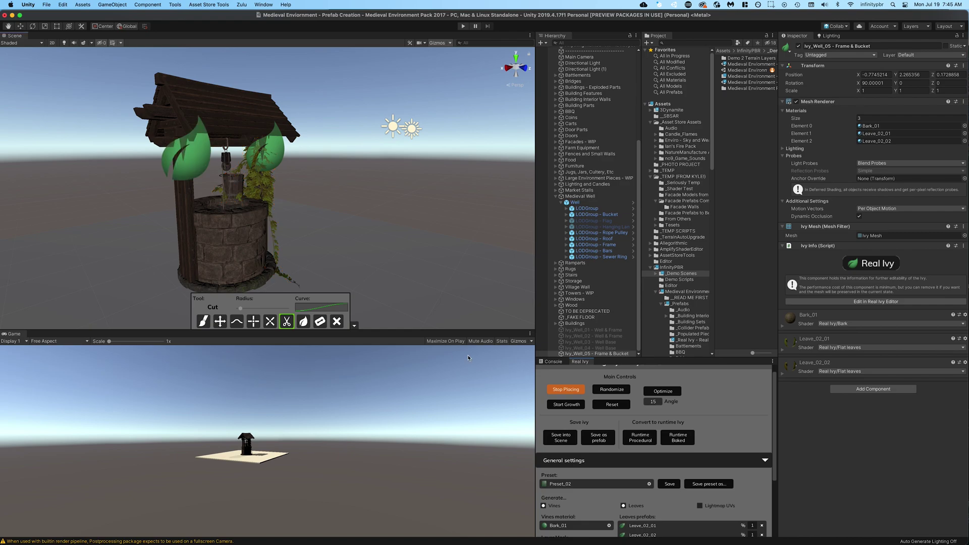
{"action": "left_click", "coordinate": [567, 405]}
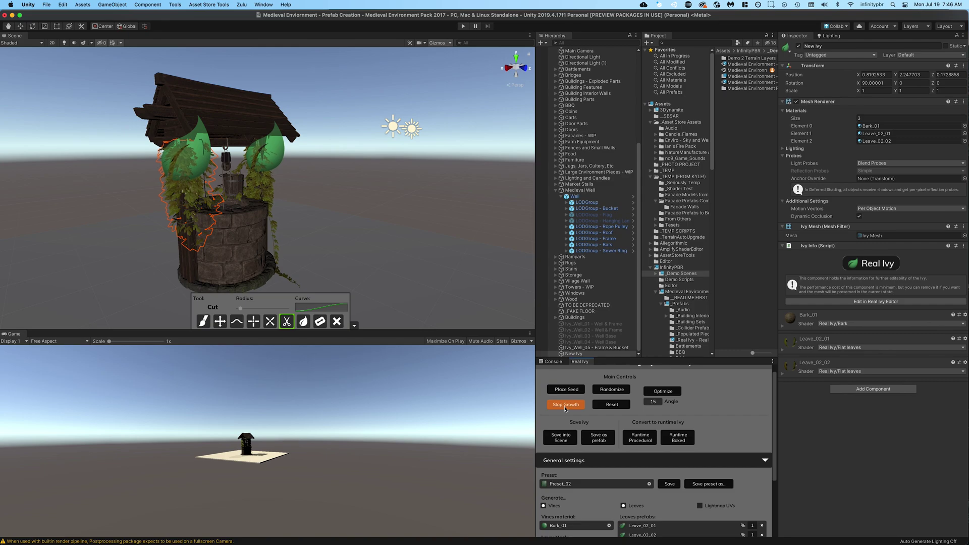
{"action": "left_click", "coordinate": [565, 407]}
{"action": "left_click_drag", "start_coordinate": [264, 247], "coordinate": [394, 250], "text": "alt"}
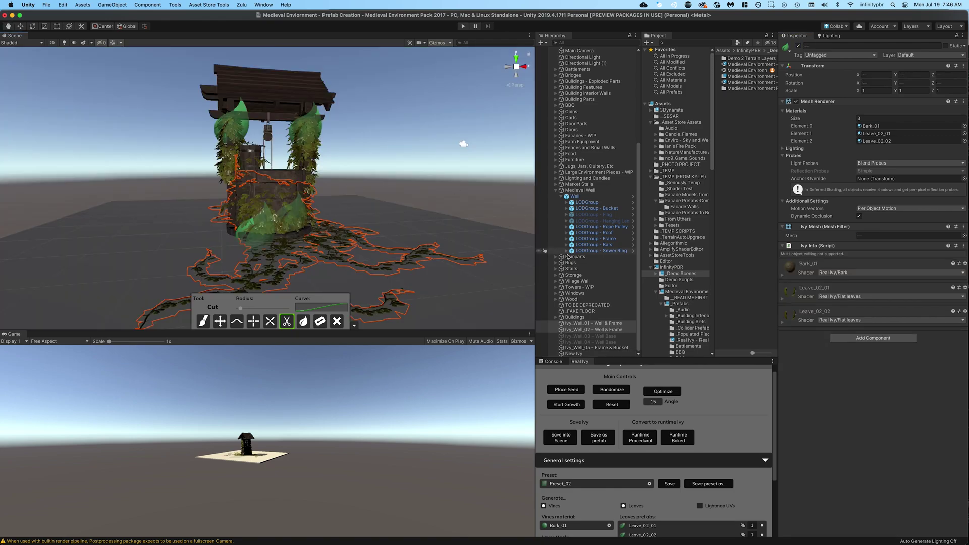
- Select the newest ivy on the frame post and switch to the Paint tool
{"action": "left_click", "coordinate": [581, 269]}
{"action": "left_click_drag", "start_coordinate": [376, 152], "coordinate": [204, 113], "text": "alt"}
{"action": "scroll", "coordinate": [222, 191], "scroll_direction": "up", "scroll_amount": 5}
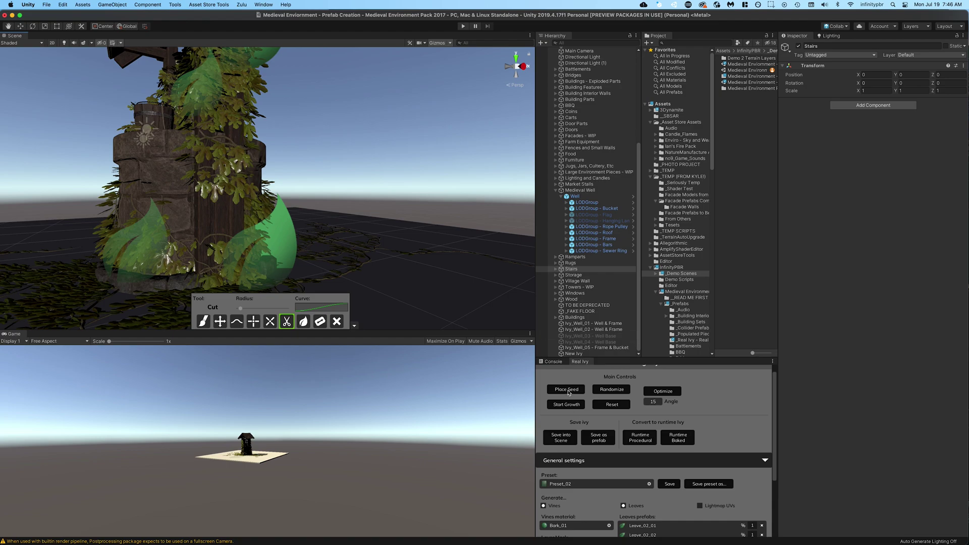
{"action": "left_click", "coordinate": [574, 353]}
{"action": "left_click", "coordinate": [202, 321]}
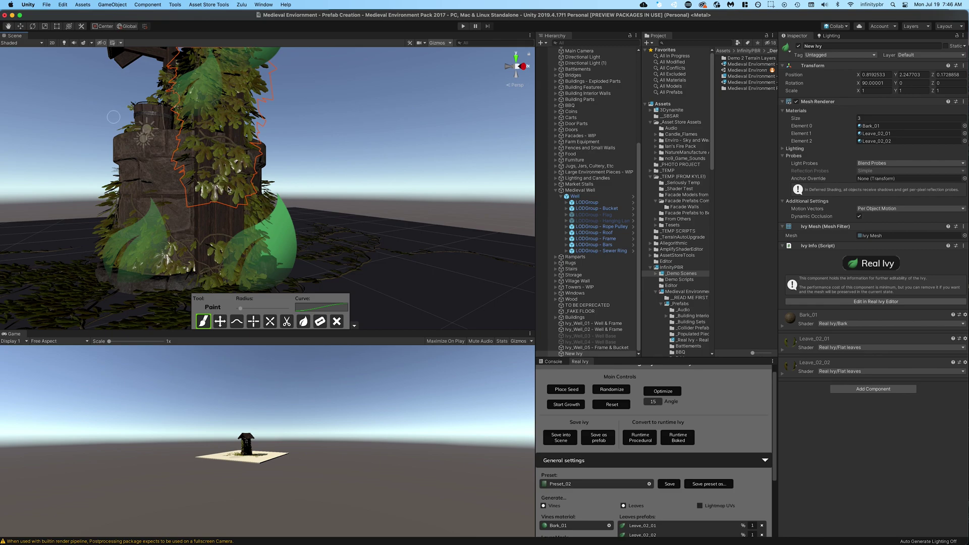
- Try to paint the newest ivy down the frame post, and delete the stray ivy object created by the second stroke
{"action": "mouse_move", "coordinate": [227, 190]}
{"action": "left_mouse_down"}
{"action": "mouse_move", "coordinate": [230, 242]}
{"action": "mouse_move", "coordinate": [214, 273]}
{"action": "left_mouse_up"}
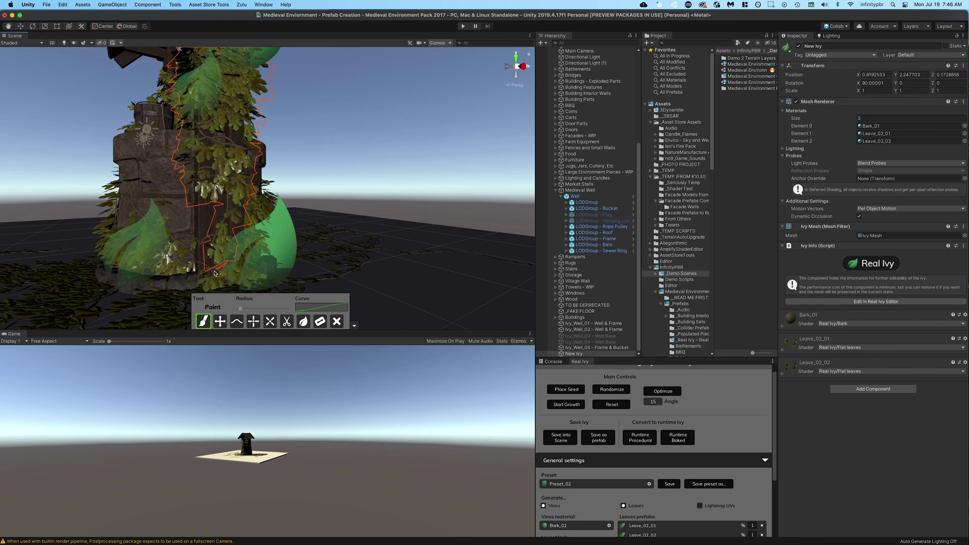
{"action": "left_click_drag", "start_coordinate": [221, 184], "coordinate": [205, 232]}
{"action": "left_click", "coordinate": [580, 354]}
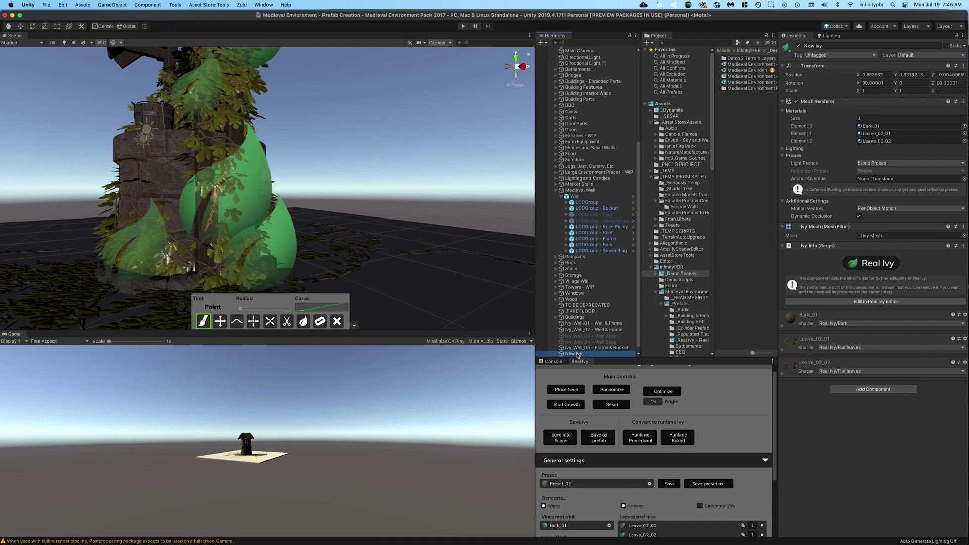
{"action": "right_click", "coordinate": [577, 354]}
{"action": "left_click", "coordinate": [590, 395]}
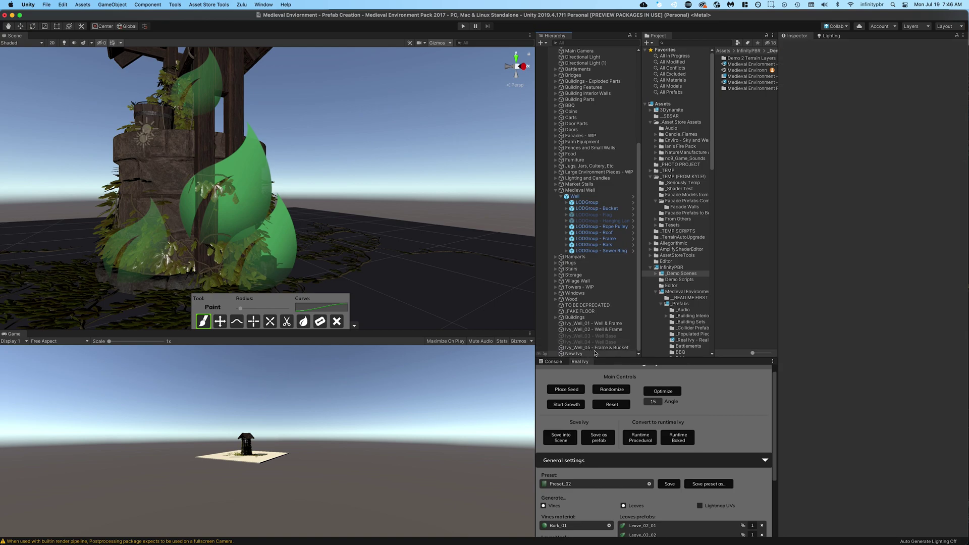
{"action": "key", "text": "super+z"}
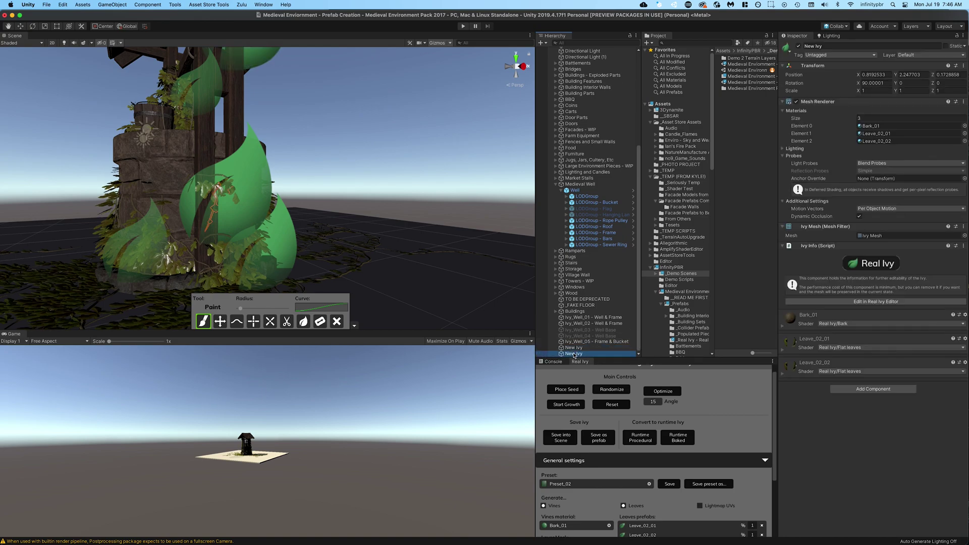
{"action": "right_click", "coordinate": [574, 354]}
{"action": "left_click", "coordinate": [586, 394]}
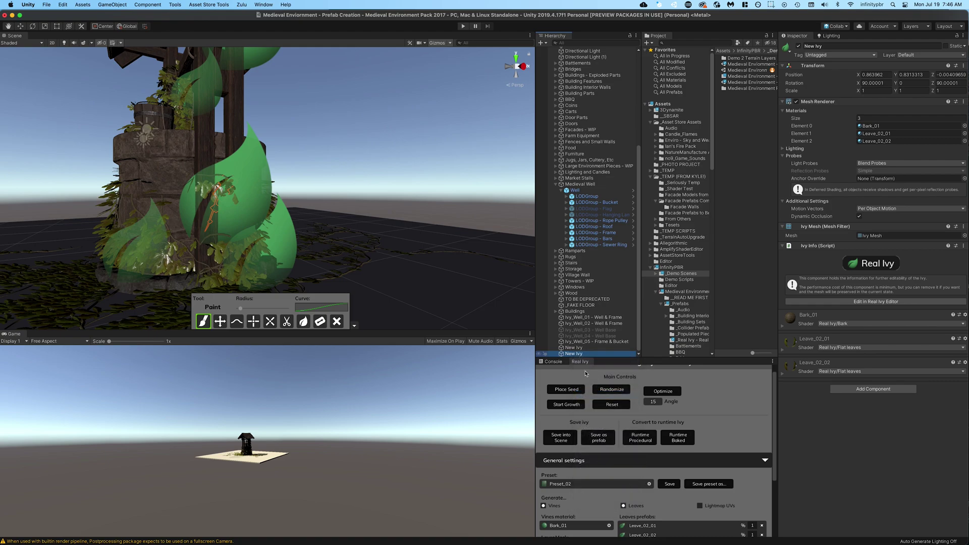
- Undo the deletions and the paint strokes, restoring the newest ivy as originally grown
{"action": "scroll", "coordinate": [319, 189], "scroll_direction": "down", "scroll_amount": 5}
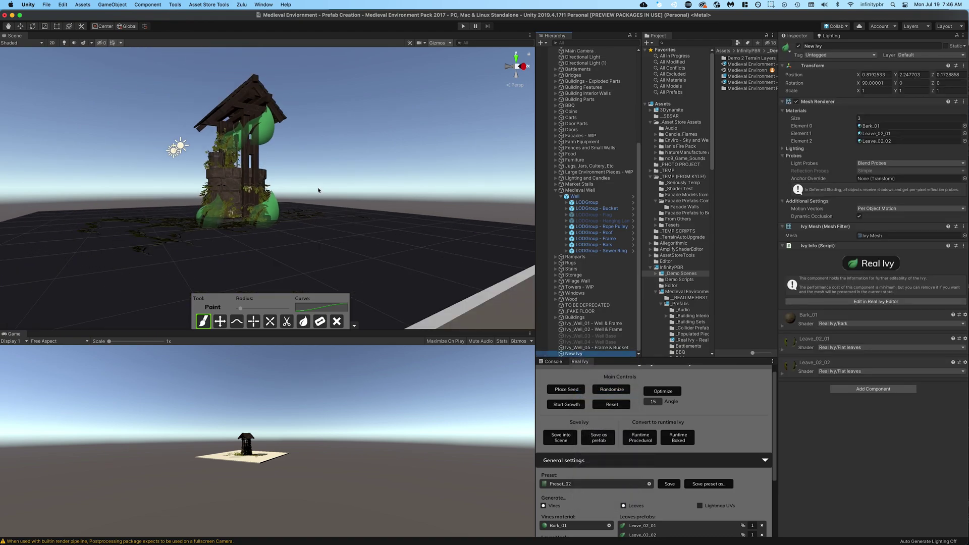
{"action": "left_click", "coordinate": [317, 191]}
{"action": "key", "text": "super+z"}
{"action": "key", "text": "super+z"}
{"action": "key", "text": "super+z"}
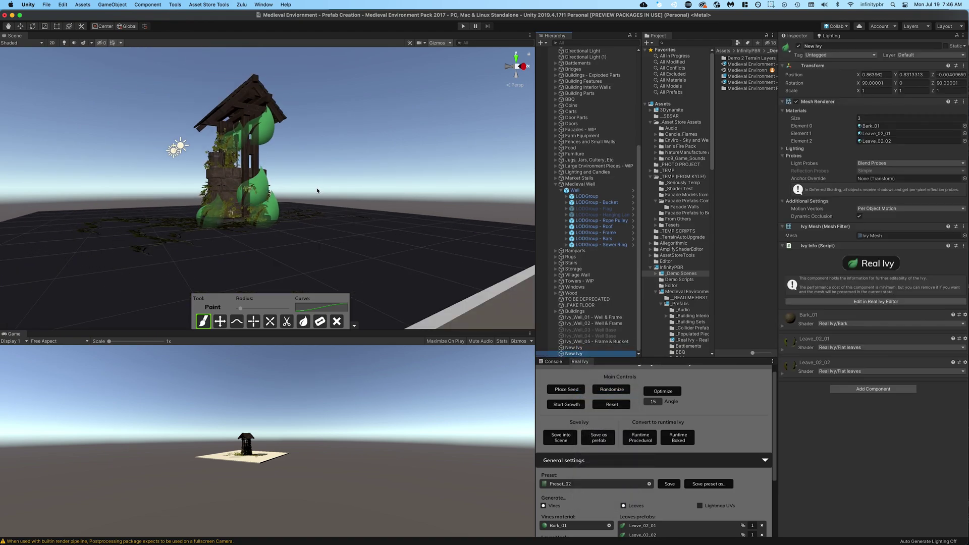
{"action": "key", "text": "super+z"}
{"action": "key", "text": "super+z"}
{"action": "key", "text": "super+shift+z"}
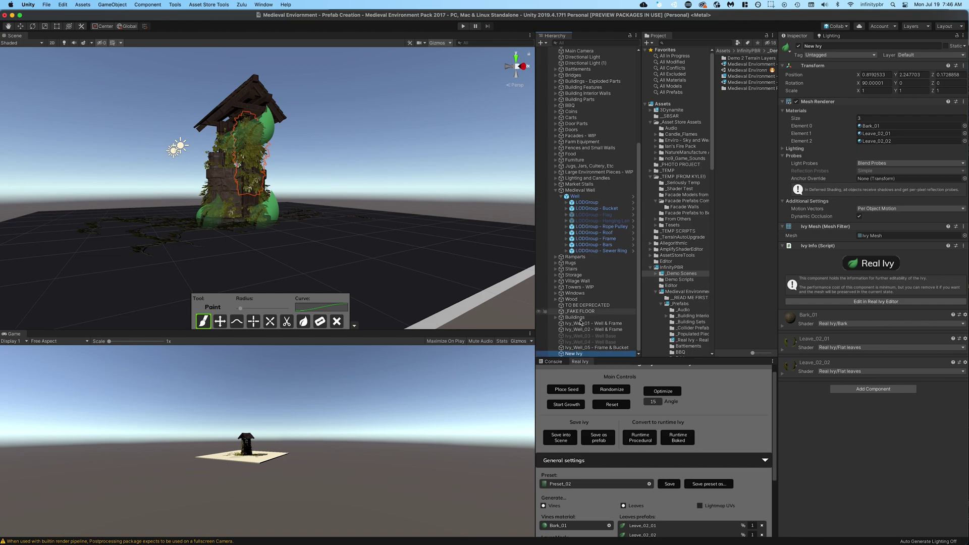
- Paint the newest ivy further down its frame post toward the ground
{"action": "scroll", "coordinate": [218, 189], "scroll_direction": "up", "scroll_amount": 10}
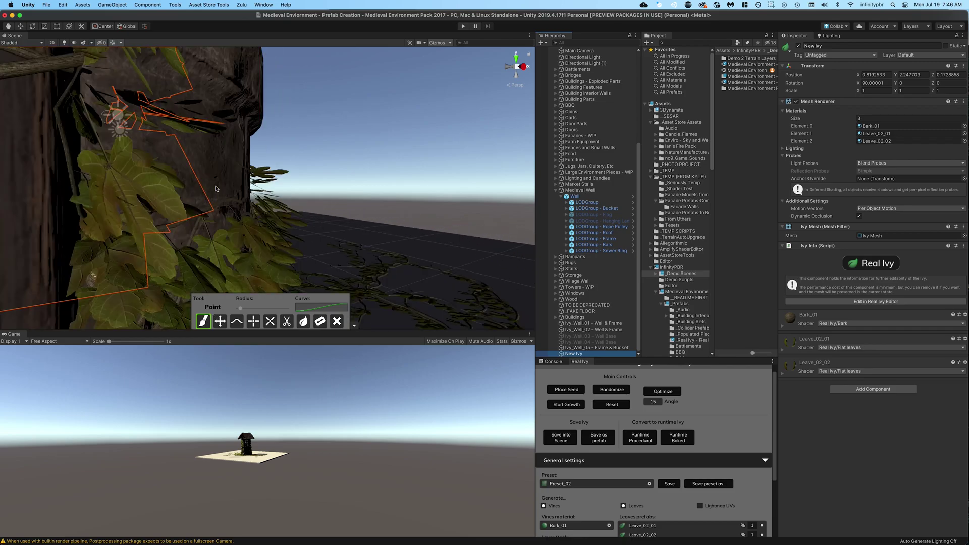
{"action": "scroll", "coordinate": [216, 192], "scroll_direction": "down", "scroll_amount": 6}
{"action": "scroll", "coordinate": [223, 200], "scroll_direction": "up", "scroll_amount": 4}
{"action": "scroll", "coordinate": [224, 200], "scroll_direction": "down", "scroll_amount": 3}
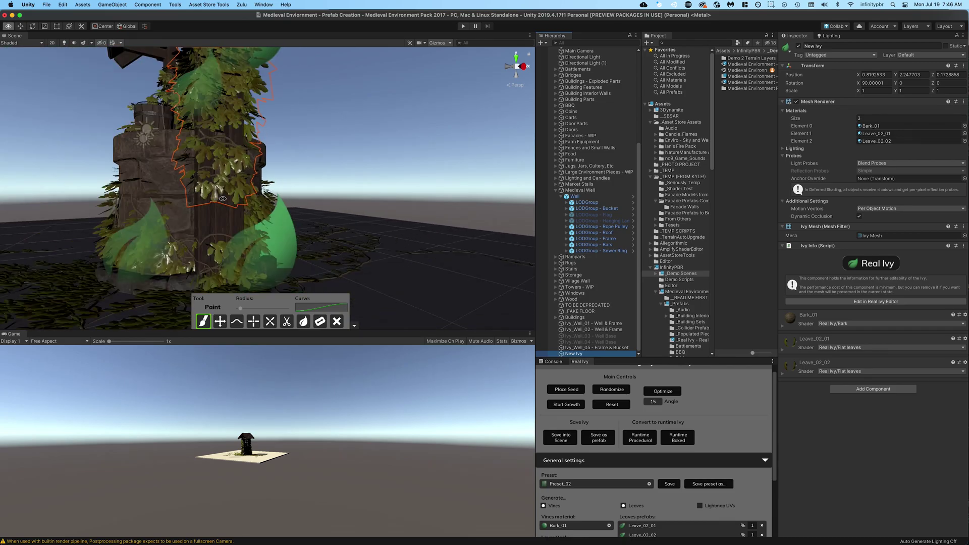
{"action": "mouse_move", "coordinate": [223, 200]}
{"action": "left_mouse_down", "text": "alt"}
{"action": "mouse_move", "coordinate": [250, 200]}
{"action": "mouse_move", "coordinate": [225, 182]}
{"action": "left_mouse_up", "text": "alt"}
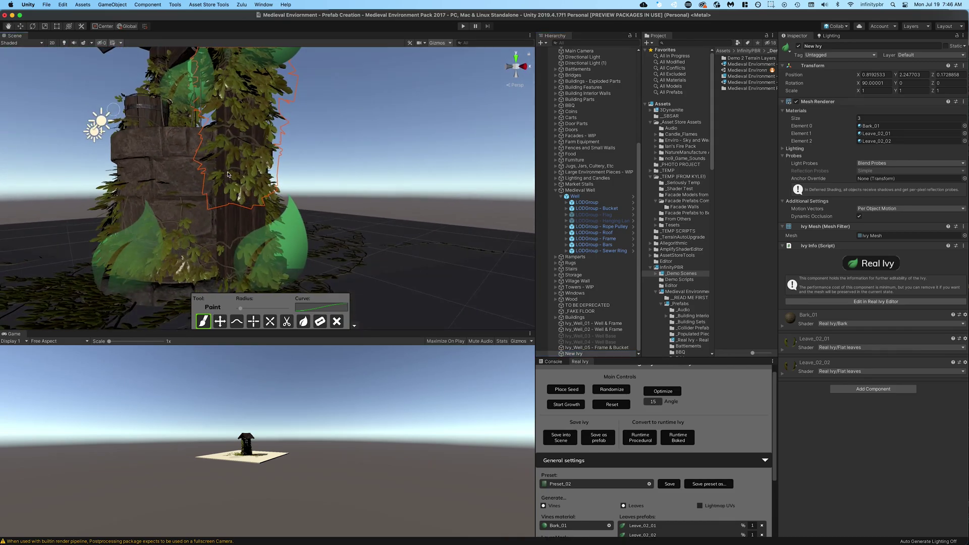
{"action": "mouse_move", "coordinate": [229, 249]}
{"action": "left_mouse_down"}
{"action": "mouse_move", "coordinate": [236, 215]}
{"action": "mouse_move", "coordinate": [239, 242]}
{"action": "mouse_move", "coordinate": [247, 220]}
{"action": "mouse_move", "coordinate": [257, 231]}
{"action": "mouse_move", "coordinate": [389, 221]}
{"action": "mouse_move", "coordinate": [433, 199]}
{"action": "left_mouse_up"}
{"action": "scroll", "coordinate": [258, 232], "scroll_direction": "down", "scroll_amount": 4}
- Try to paint Ivy_Well_05 - Frame & Bucket further down its post, and delete the stray ivy object created there
{"action": "left_click", "coordinate": [596, 349]}
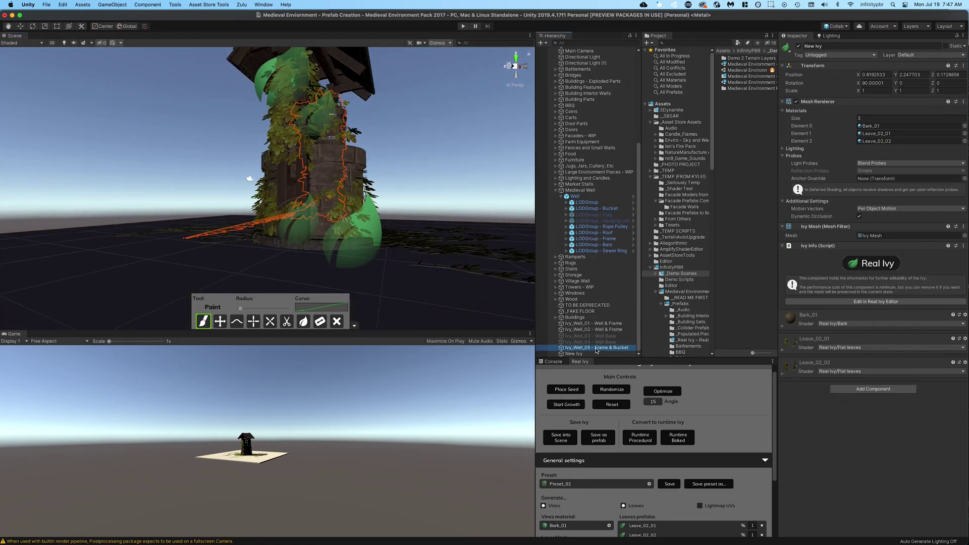
{"action": "left_click", "coordinate": [293, 166]}
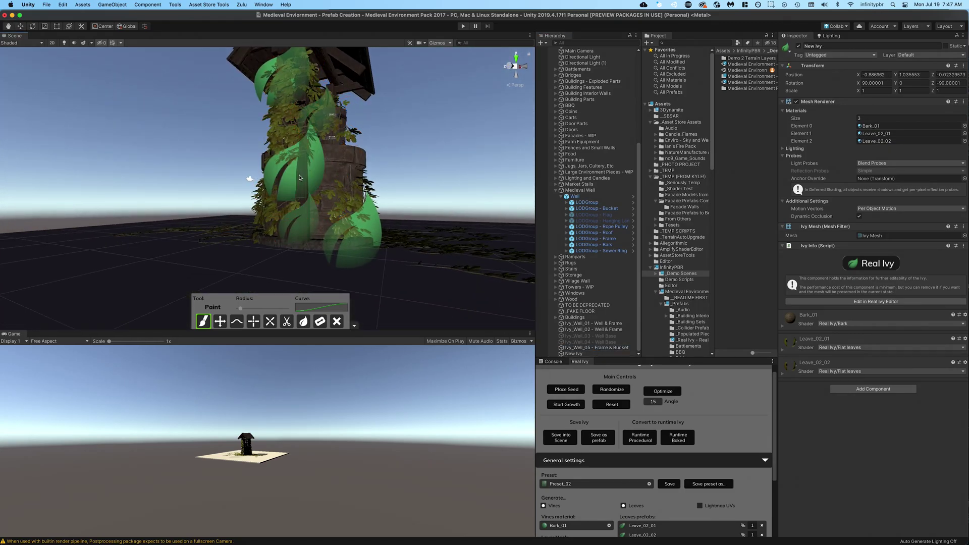
{"action": "scroll", "coordinate": [580, 343], "scroll_direction": "down", "scroll_amount": 1}
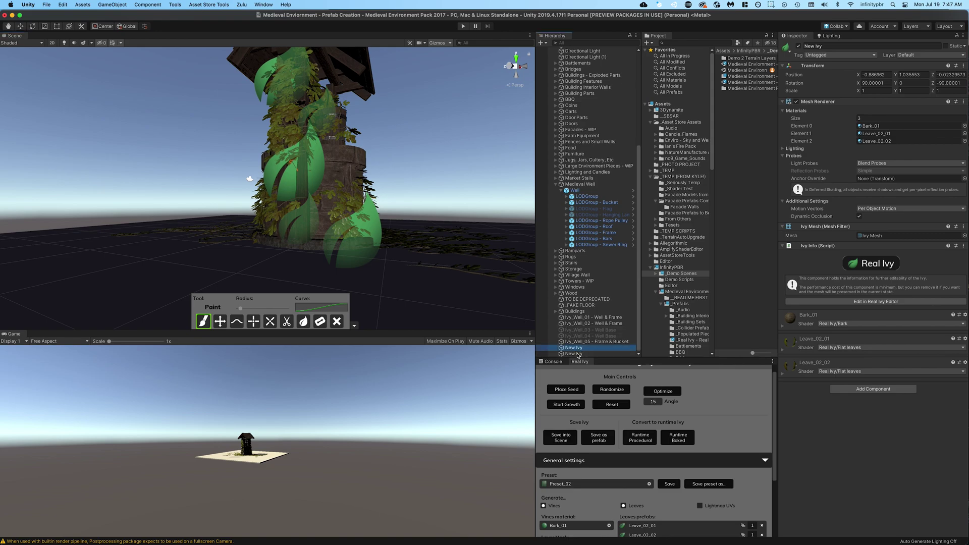
{"action": "left_click", "coordinate": [579, 354]}
{"action": "right_click", "coordinate": [578, 355]}
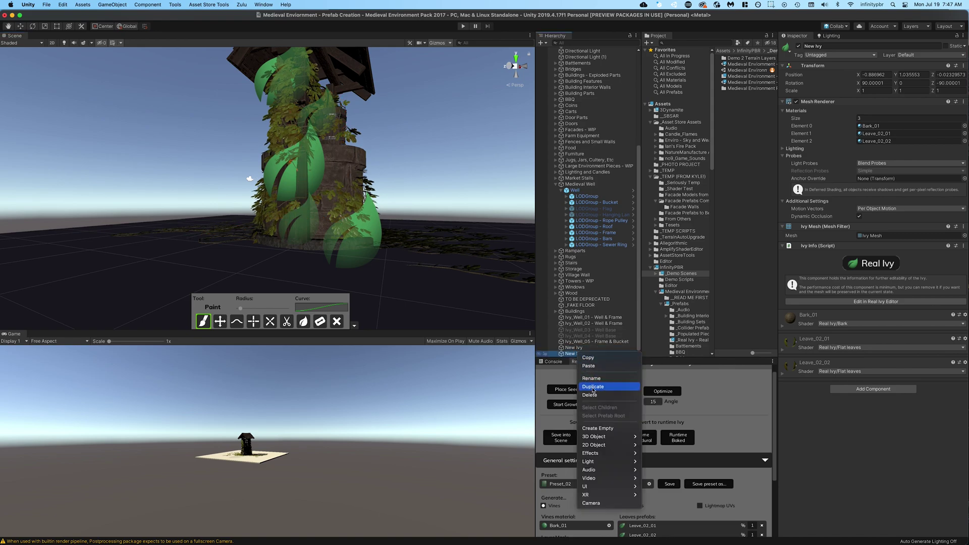
{"action": "left_click", "coordinate": [590, 395]}
- Select Ivy_Well_05 - Frame & Bucket and paint extra ivy growth along the lower part of its frame post
{"action": "left_click_drag", "start_coordinate": [414, 240], "coordinate": [392, 245], "text": "alt"}
{"action": "left_click", "coordinate": [590, 348]}
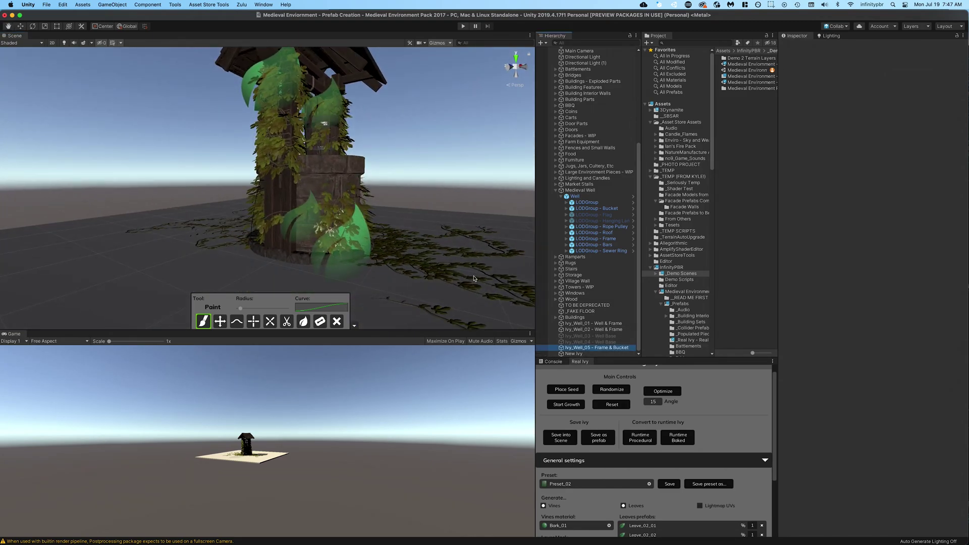
{"action": "left_click", "coordinate": [290, 180]}
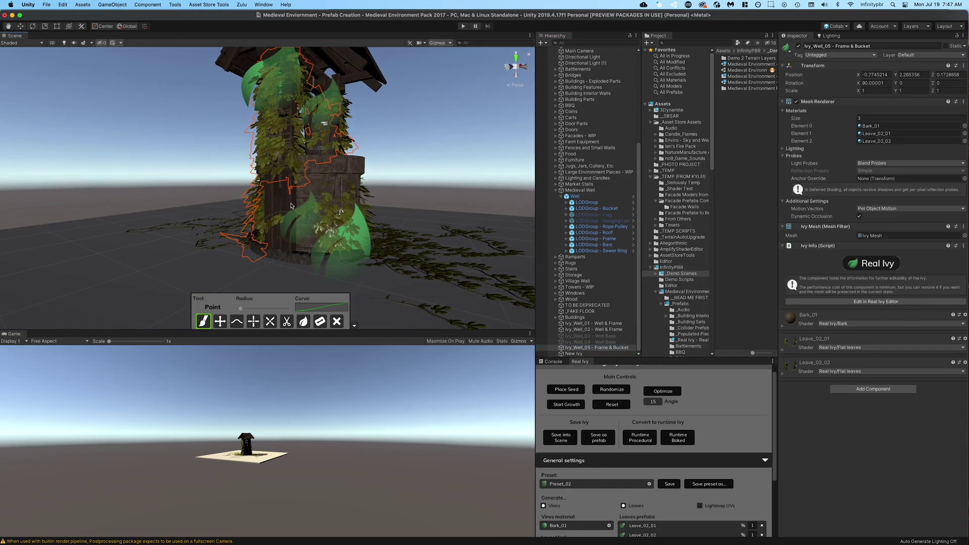
{"action": "mouse_move", "coordinate": [290, 205]}
{"action": "left_mouse_down"}
{"action": "mouse_move", "coordinate": [268, 194]}
{"action": "mouse_move", "coordinate": [265, 211]}
{"action": "mouse_move", "coordinate": [280, 205]}
{"action": "left_mouse_up"}
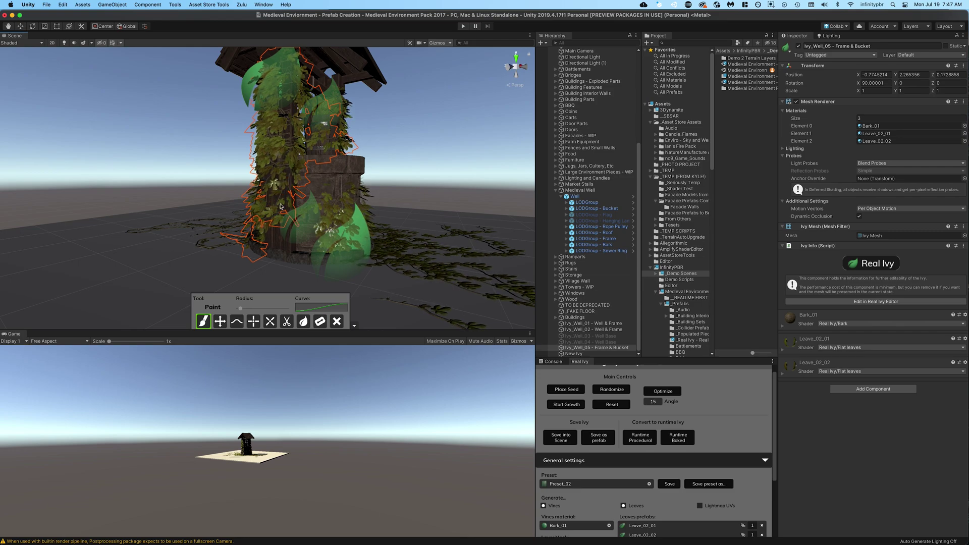
- Rename the newest ivy object to Ivy_Well_06 - Frame
{"action": "left_click", "coordinate": [585, 353]}
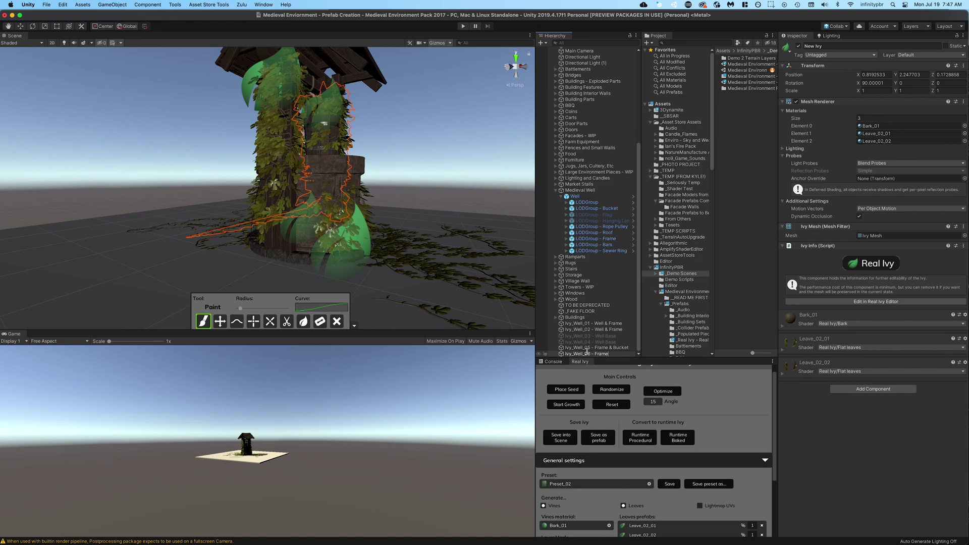
{"action": "key", "text": "Return"}
{"action": "scroll", "coordinate": [403, 197], "scroll_direction": "down", "scroll_amount": 5}
{"action": "left_click_drag", "start_coordinate": [394, 190], "coordinate": [168, 220], "text": "alt"}
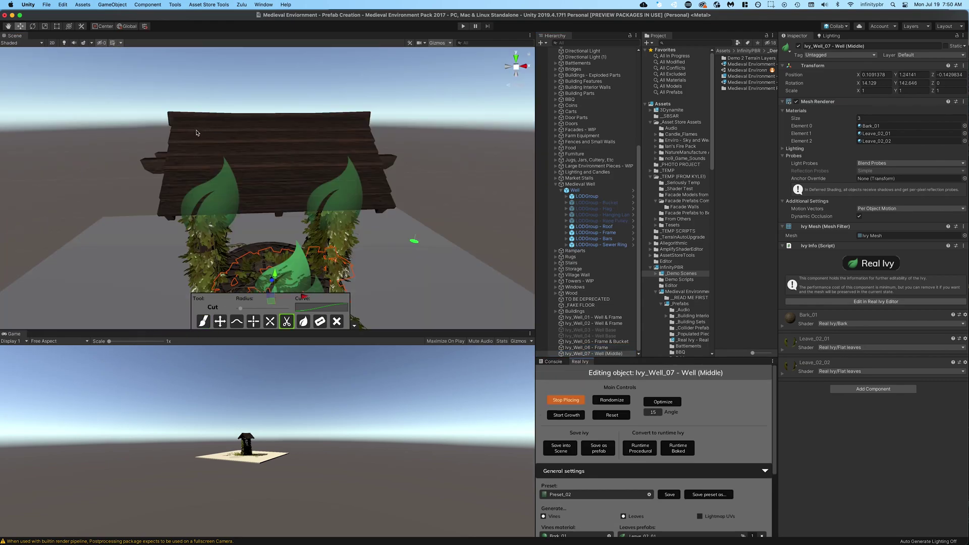
- Open the LODGroup - Roof prefab for editing and add an empty child object named Colliders
{"action": "left_click_drag", "start_coordinate": [196, 133], "coordinate": [242, 124], "text": "alt"}
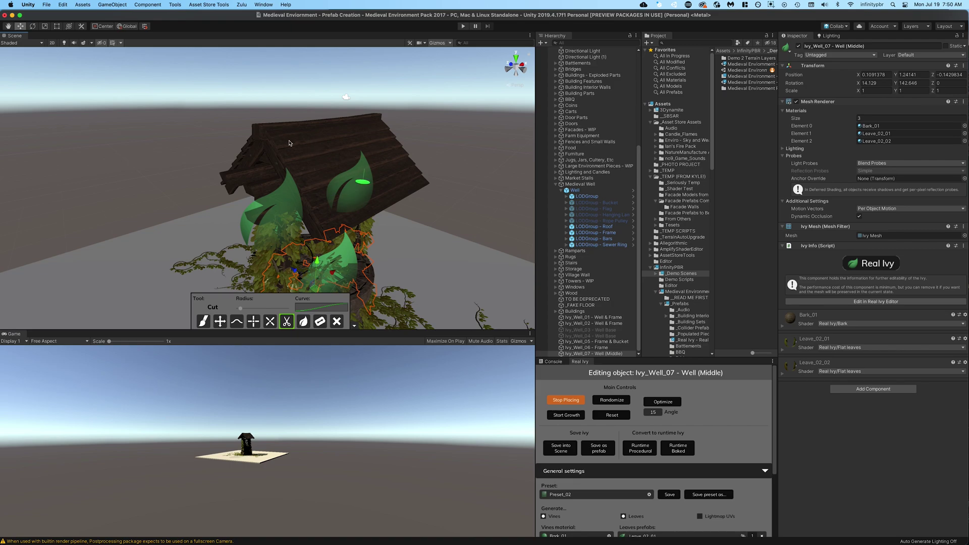
{"action": "left_click_drag", "start_coordinate": [332, 156], "coordinate": [247, 125], "text": "alt"}
{"action": "left_click", "coordinate": [596, 306]}
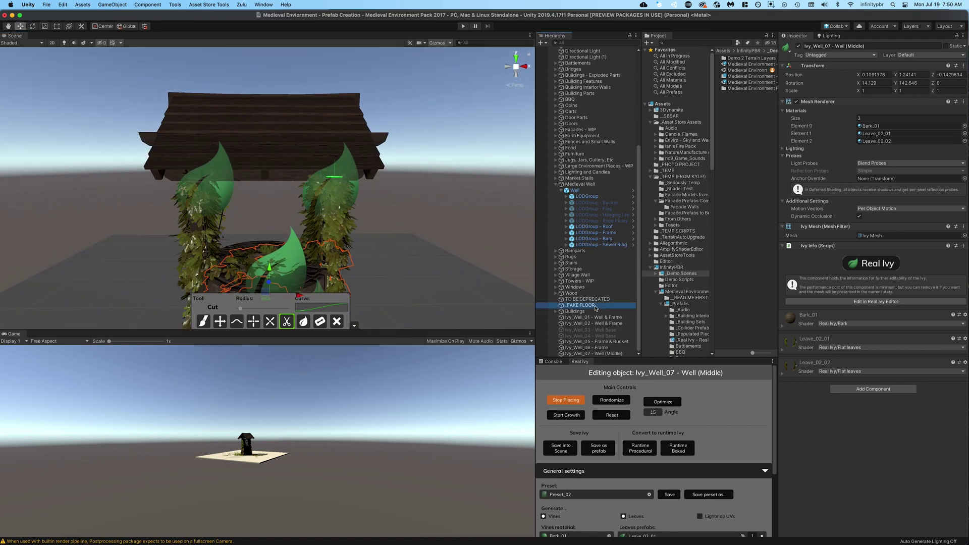
{"action": "left_click", "coordinate": [632, 226]}
{"action": "right_click", "coordinate": [579, 60]}
{"action": "left_click", "coordinate": [605, 135]}
{"action": "key", "text": "Return"}
{"action": "type", "text": "Colliders"}
{"action": "key", "text": "Return"}
- Add a cube under Colliders, turn off seed placing, and raise and resize the cube into a thin panel at the roof
{"action": "right_click", "coordinate": [577, 84]}
{"action": "left_click", "coordinate": [656, 167]}
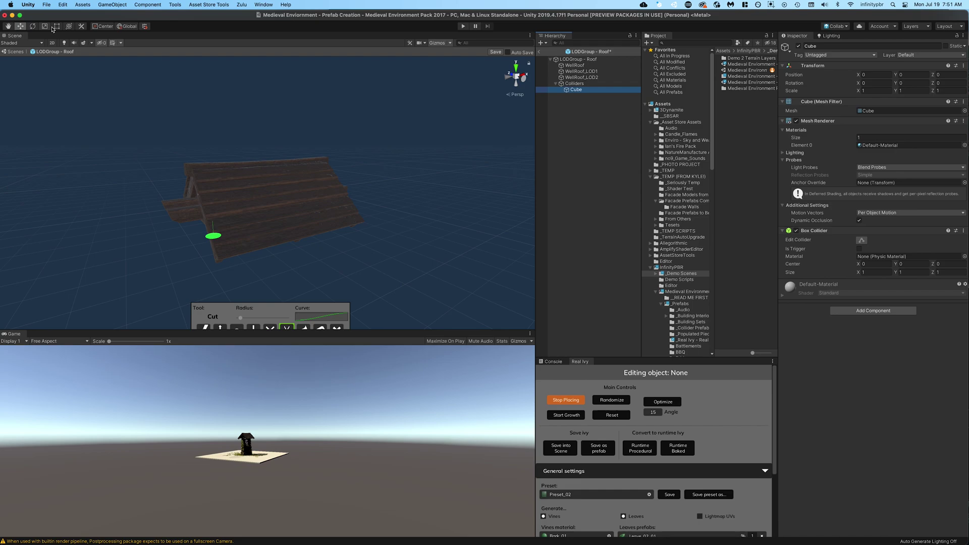
{"action": "left_click_drag", "start_coordinate": [323, 202], "coordinate": [282, 202], "text": "alt"}
{"action": "scroll", "coordinate": [282, 202], "scroll_direction": "down", "scroll_amount": 5}
{"action": "left_click", "coordinate": [566, 399]}
{"action": "key", "text": "t"}
{"action": "left_click_drag", "start_coordinate": [267, 241], "coordinate": [267, 180]}
{"action": "left_click_drag", "start_coordinate": [268, 273], "coordinate": [268, 207]}
{"action": "key", "text": "f"}
{"action": "left_click_drag", "start_coordinate": [342, 207], "coordinate": [287, 208]}
- Tilt the collider cube to about 45.2° on X and align it with one slope of the roof, using local pivot handles
{"action": "left_click_drag", "start_coordinate": [213, 204], "coordinate": [279, 165]}
{"action": "key", "text": "e"}
{"action": "key", "text": "w"}
{"action": "left_click", "coordinate": [103, 27]}
{"action": "left_click", "coordinate": [127, 26]}
{"action": "left_click_drag", "start_coordinate": [255, 208], "coordinate": [288, 181]}
{"action": "left_click_drag", "start_coordinate": [289, 144], "coordinate": [227, 207]}
{"action": "key", "text": "e"}
{"action": "key", "text": "w"}
- Stretch the tilted collider cube to cover the whole roof slope, to a scale of about 2.03 by 1.11
{"action": "scroll", "coordinate": [338, 203], "scroll_direction": "down", "scroll_amount": 5}
{"action": "key", "text": "t"}
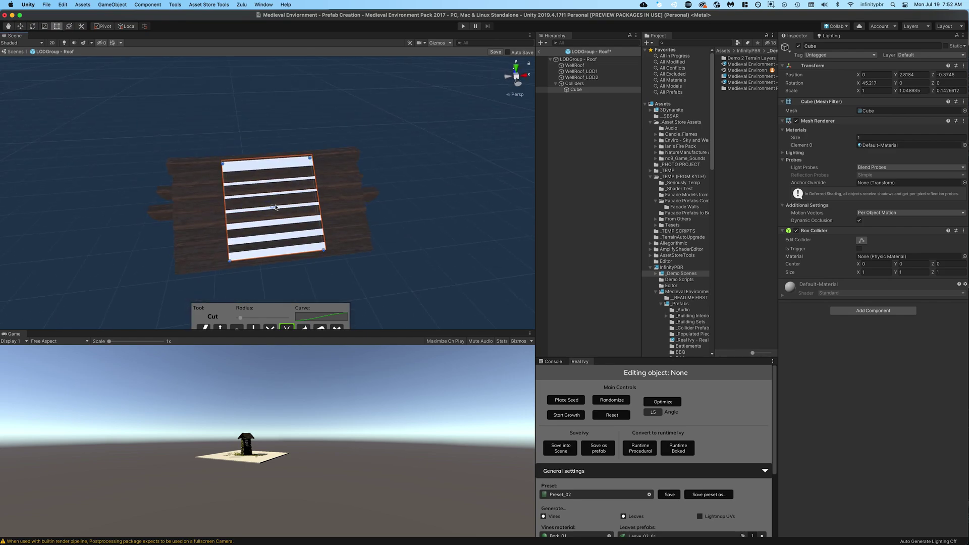
{"action": "left_click_drag", "start_coordinate": [275, 254], "coordinate": [276, 262]}
{"action": "left_click_drag", "start_coordinate": [312, 204], "coordinate": [362, 202]}
{"action": "left_click_drag", "start_coordinate": [226, 210], "coordinate": [176, 212]}
- Duplicate the slope collider, set its Y rotation to 180, and move the copy onto the opposite roof slope
{"action": "left_click_drag", "start_coordinate": [212, 211], "coordinate": [348, 194], "text": "alt"}
{"action": "key", "text": "super+d"}
{"action": "left_click", "coordinate": [913, 83]}
{"action": "type", "text": "180"}
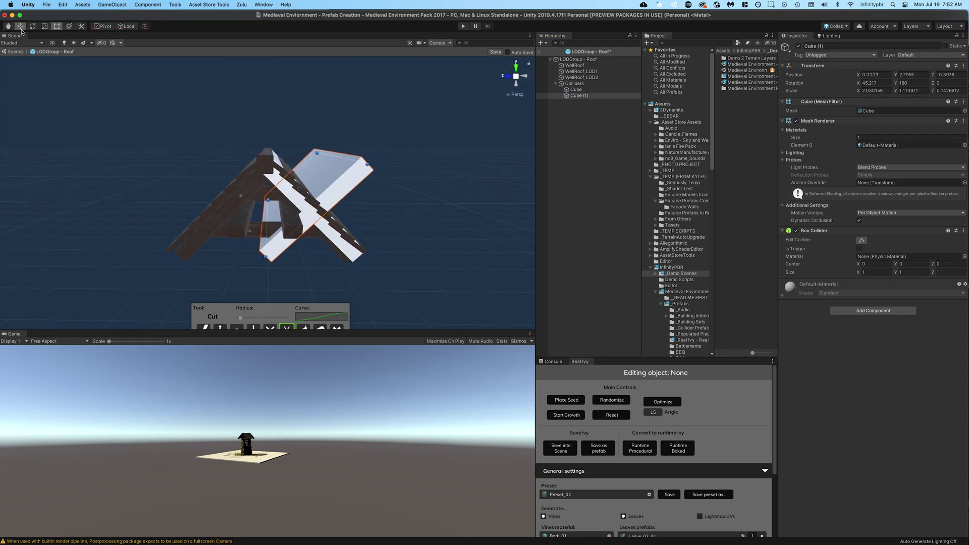
{"action": "left_click", "coordinate": [127, 26]}
{"action": "left_click_drag", "start_coordinate": [284, 206], "coordinate": [239, 185]}
- Duplicate the second slope collider, set its rotation to 0, and resize it to fit the roof's ridge beam, about 2.14 long
{"action": "right_click", "coordinate": [571, 95]}
{"action": "left_click", "coordinate": [589, 128]}
{"action": "left_click", "coordinate": [876, 83]}
{"action": "type", "text": "0t"}
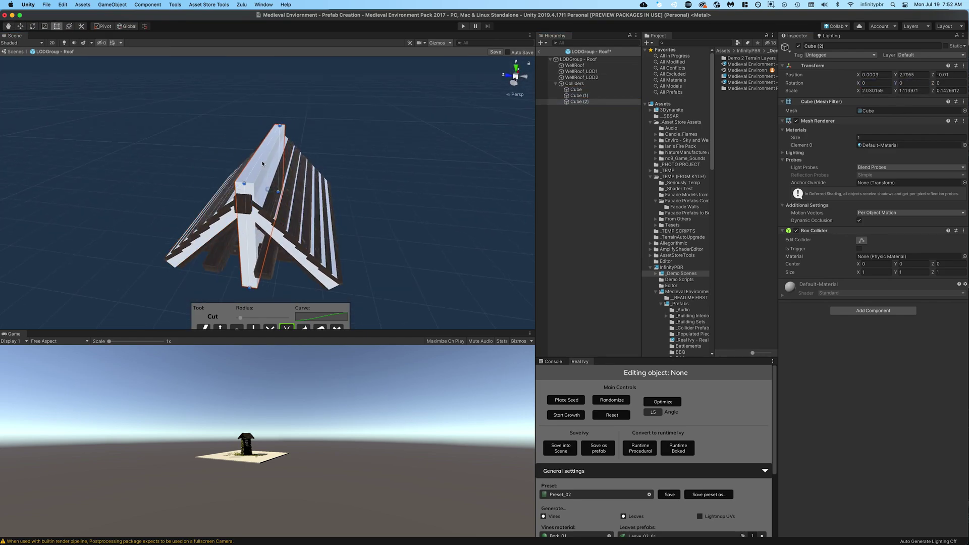
{"action": "left_click_drag", "start_coordinate": [250, 288], "coordinate": [371, 205]}
{"action": "left_click_drag", "start_coordinate": [353, 155], "coordinate": [357, 156]}
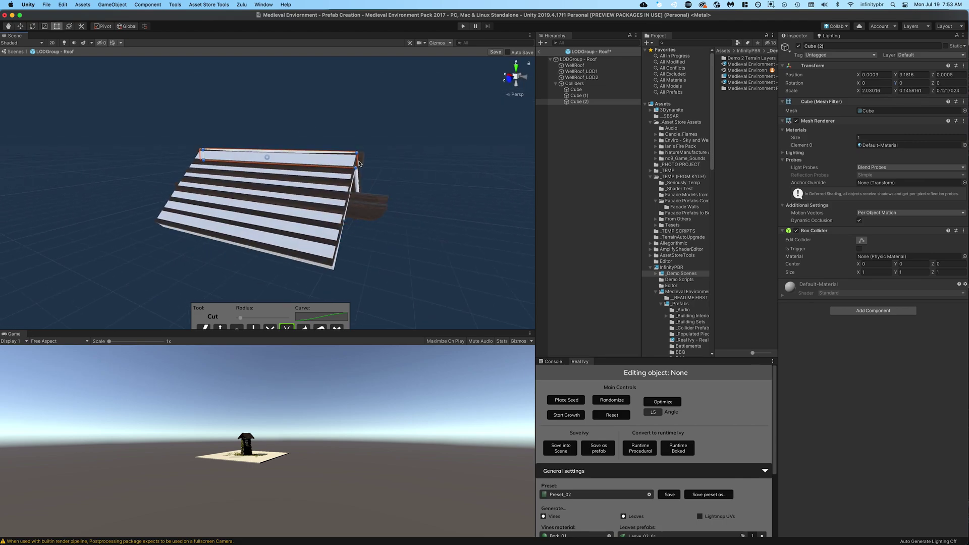
{"action": "left_click_drag", "start_coordinate": [242, 202], "coordinate": [348, 194], "text": "alt"}
{"action": "left_click_drag", "start_coordinate": [178, 170], "coordinate": [283, 177]}
{"action": "left_click_drag", "start_coordinate": [275, 153], "coordinate": [276, 153]}
- Duplicate the ridge collider, lower the copy to about Y 2.709, and stretch it to fit a lower roof beam
{"action": "right_click", "coordinate": [575, 102]}
{"action": "left_click", "coordinate": [592, 134]}
{"action": "key", "text": "w"}
{"action": "left_click_drag", "start_coordinate": [323, 176], "coordinate": [247, 185], "text": "alt"}
{"action": "left_click_drag", "start_coordinate": [264, 124], "coordinate": [263, 162]}
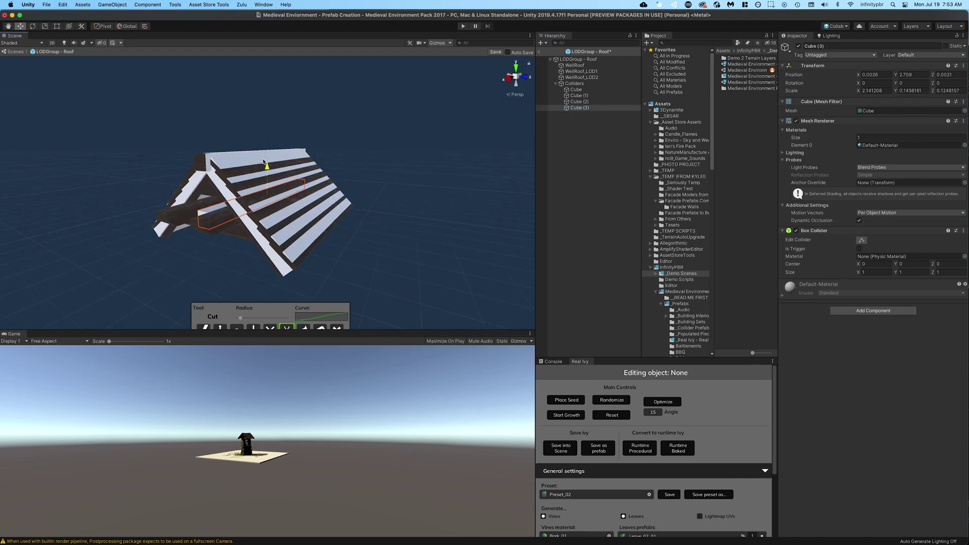
{"action": "key", "text": "t"}
{"action": "left_click_drag", "start_coordinate": [313, 202], "coordinate": [187, 192], "text": "alt"}
{"action": "left_click_drag", "start_coordinate": [349, 205], "coordinate": [368, 208]}
{"action": "key", "text": "w"}
{"action": "left_click_drag", "start_coordinate": [303, 197], "coordinate": [262, 195], "text": "alt"}
- Duplicate the lower beam collider, disable the Mesh Renderer on all collider cubes, and return to the main scene
{"action": "right_click", "coordinate": [580, 108]}
{"action": "left_click", "coordinate": [593, 140]}
{"action": "left_click", "coordinate": [575, 90], "text": "shift"}
{"action": "left_click", "coordinate": [797, 121]}
{"action": "left_click", "coordinate": [539, 51]}
{"action": "left_click", "coordinate": [483, 190]}
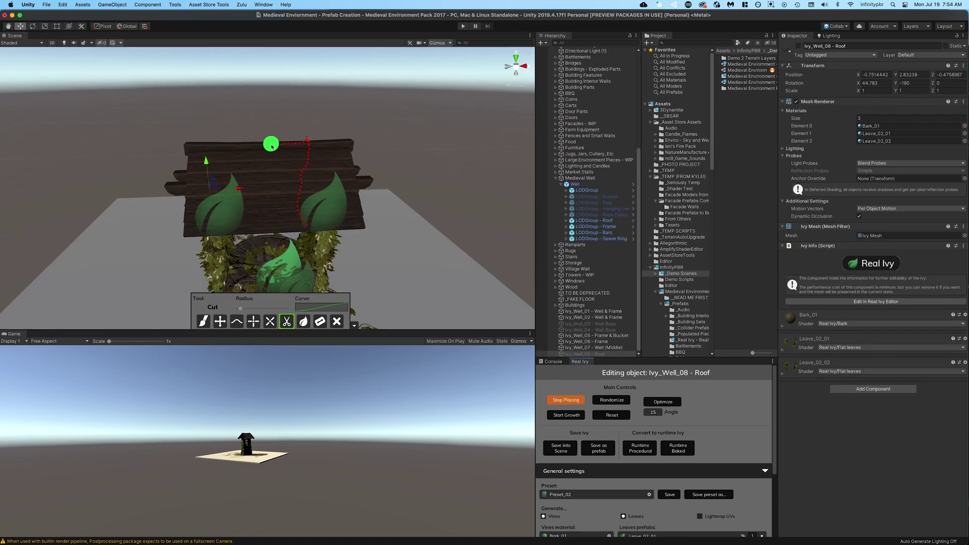
- Grow the new ivy seeded on the roof ridge until it spreads across the roof, and stop its growth
{"action": "left_click_drag", "start_coordinate": [273, 151], "coordinate": [281, 118], "text": "alt"}
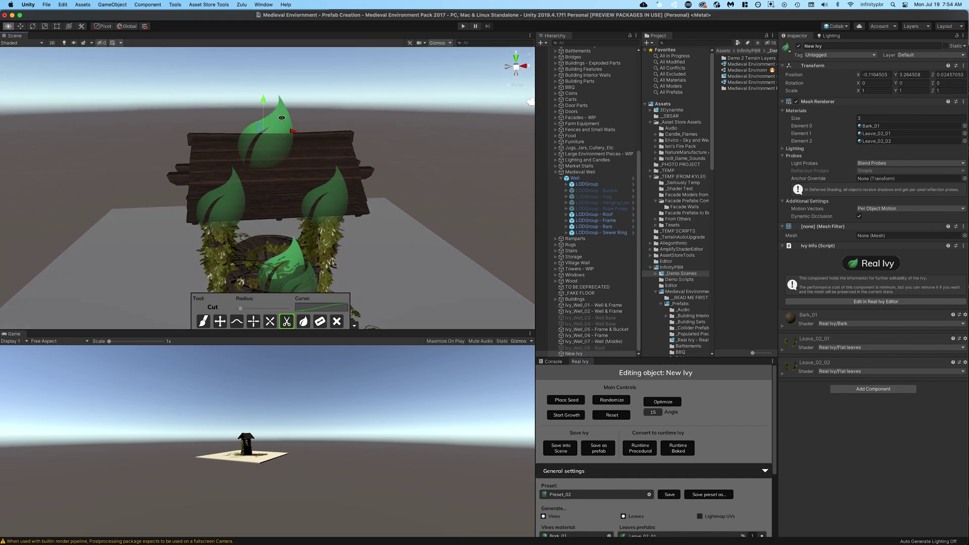
{"action": "left_click", "coordinate": [567, 415]}
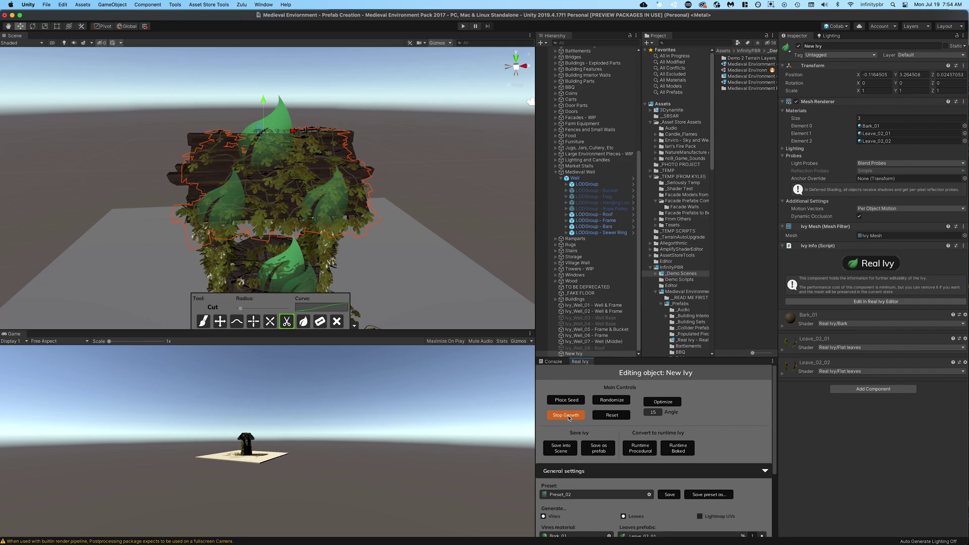
{"action": "left_click", "coordinate": [568, 417]}
{"action": "left_click_drag", "start_coordinate": [242, 194], "coordinate": [640, 192], "text": "alt"}
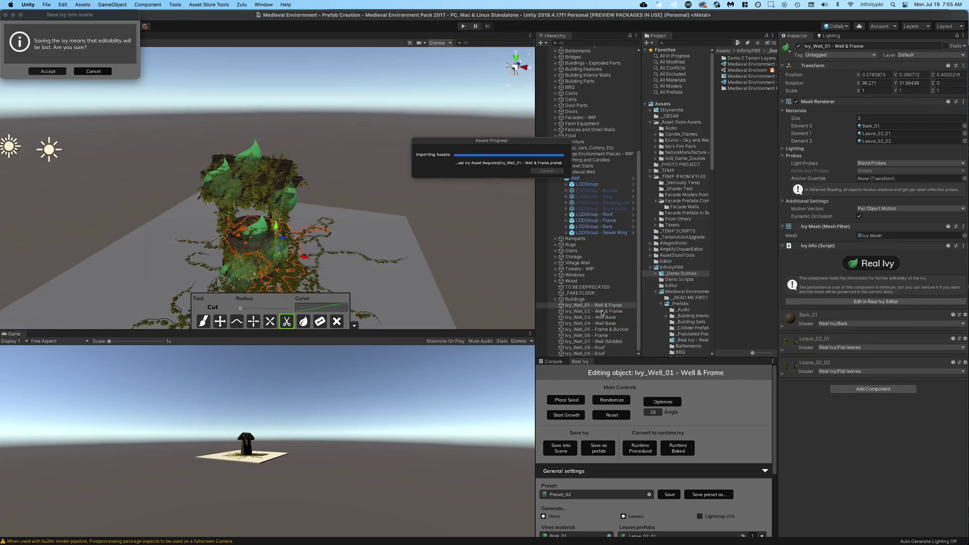
- Review the Leaves settings of Ivy_Well_02 - Well & Frame
{"action": "scroll", "coordinate": [584, 419], "scroll_direction": "down", "scroll_amount": 10}
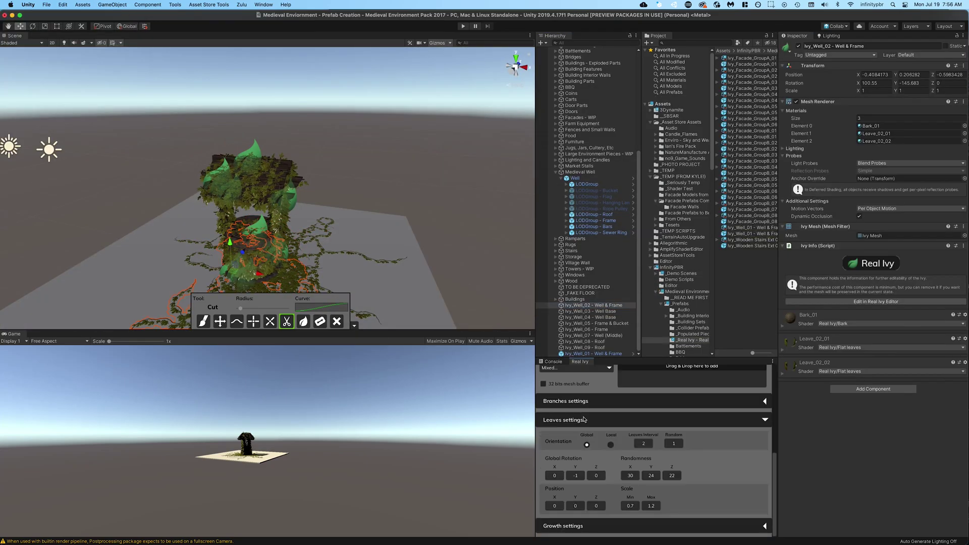
{"action": "left_click", "coordinate": [584, 420]}
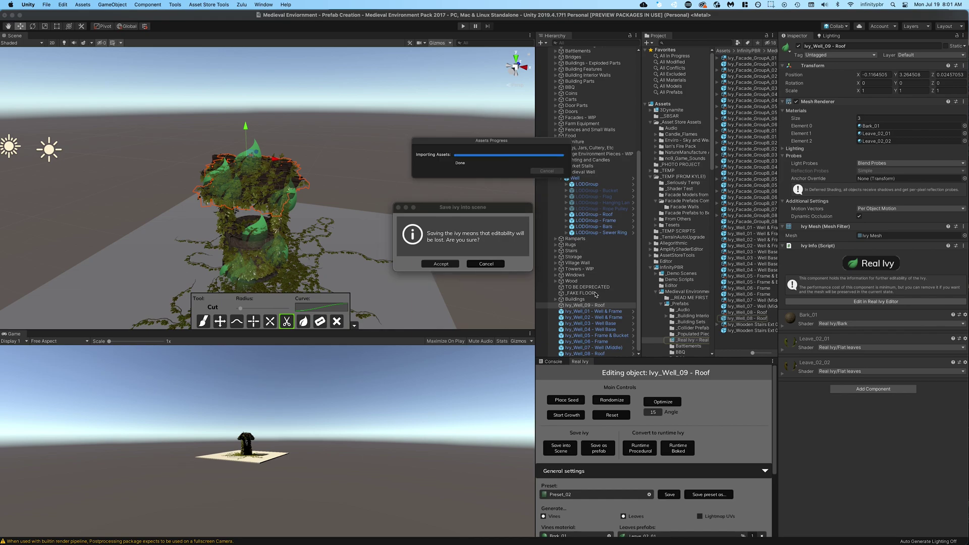
- Reactivate the well's bucket, flag, hanging lantern and rope pulley groups, and add an empty child named Real Ivy to Well
{"action": "left_click", "coordinate": [603, 209], "text": "shift"}
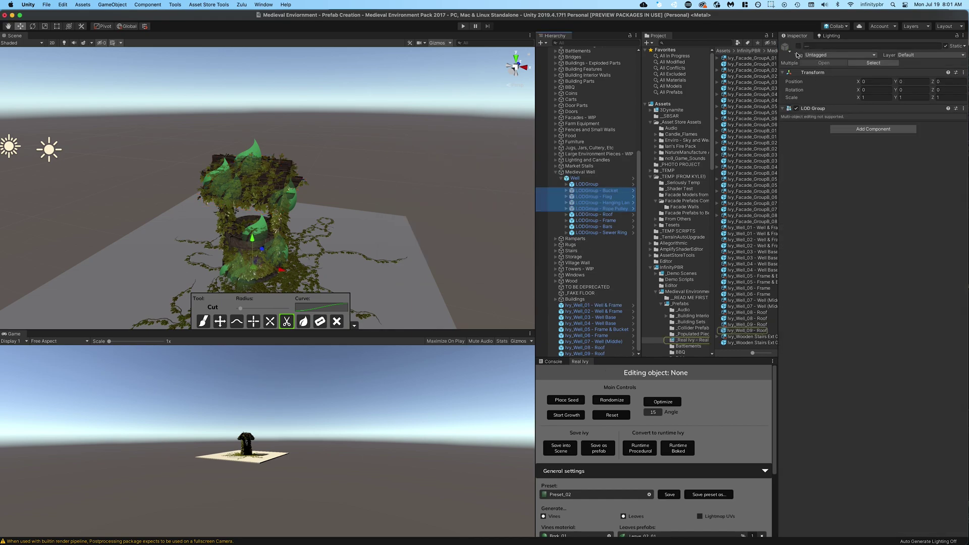
{"action": "left_click", "coordinate": [574, 180]}
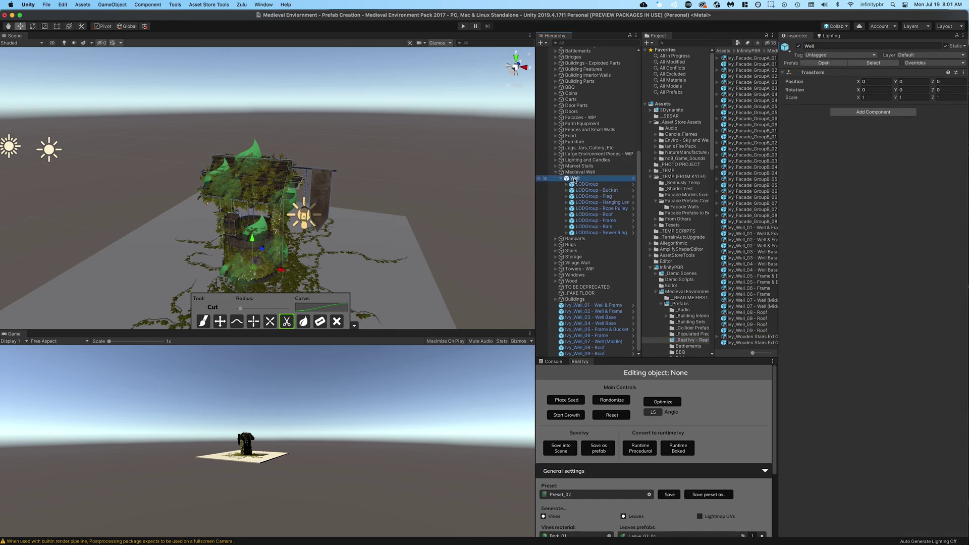
{"action": "right_click", "coordinate": [574, 179]}
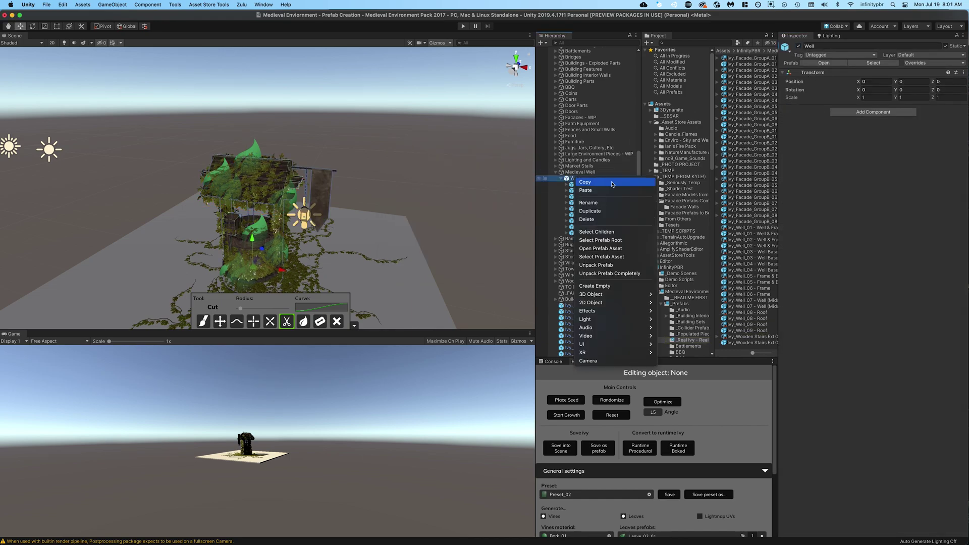
{"action": "left_click", "coordinate": [599, 286]}
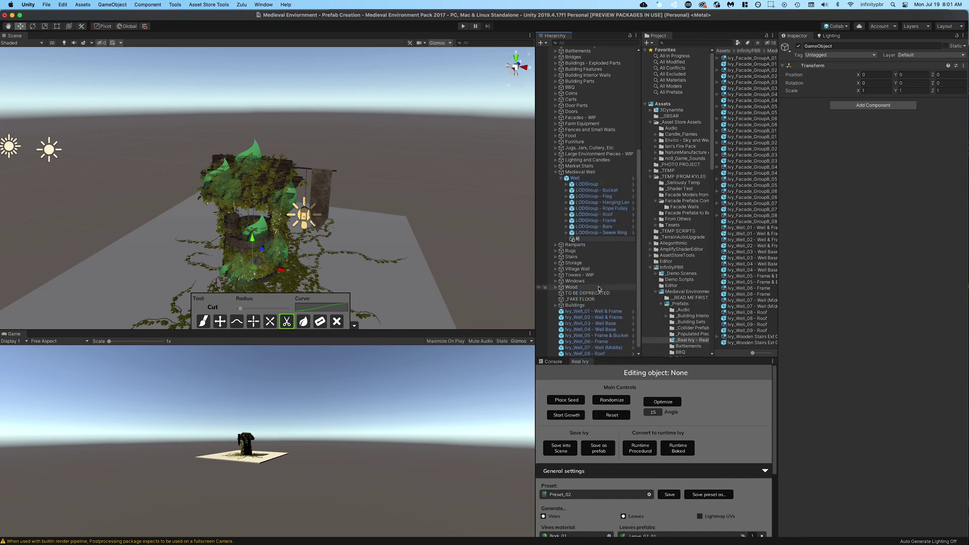
{"action": "key", "text": "Return"}
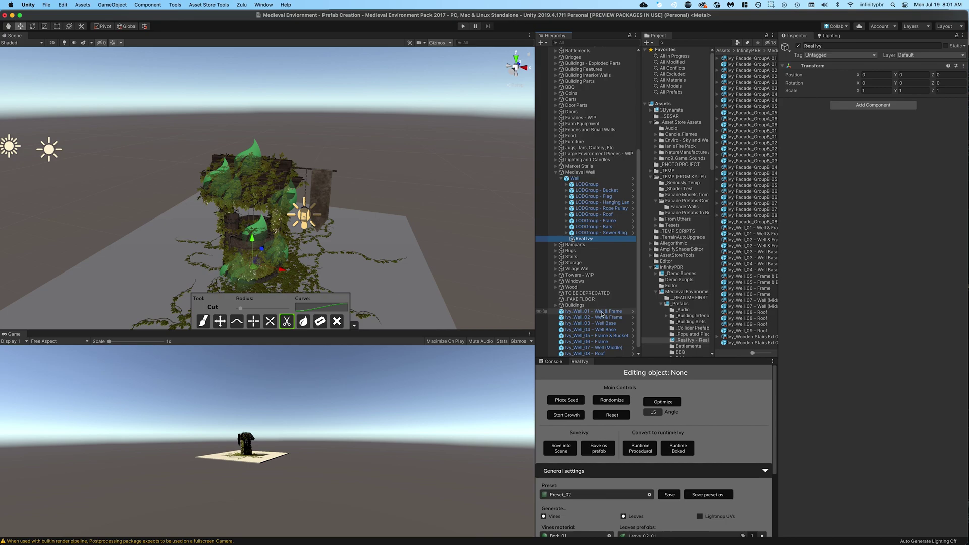
- Move all nine ivy prefabs, Ivy_Well_01 through Ivy_Well_09, into the Real Ivy object under Well
{"action": "left_click", "coordinate": [601, 311]}
{"action": "scroll", "coordinate": [591, 351], "scroll_direction": "down", "scroll_amount": 1}
{"action": "left_click", "coordinate": [591, 353], "text": "shift"}
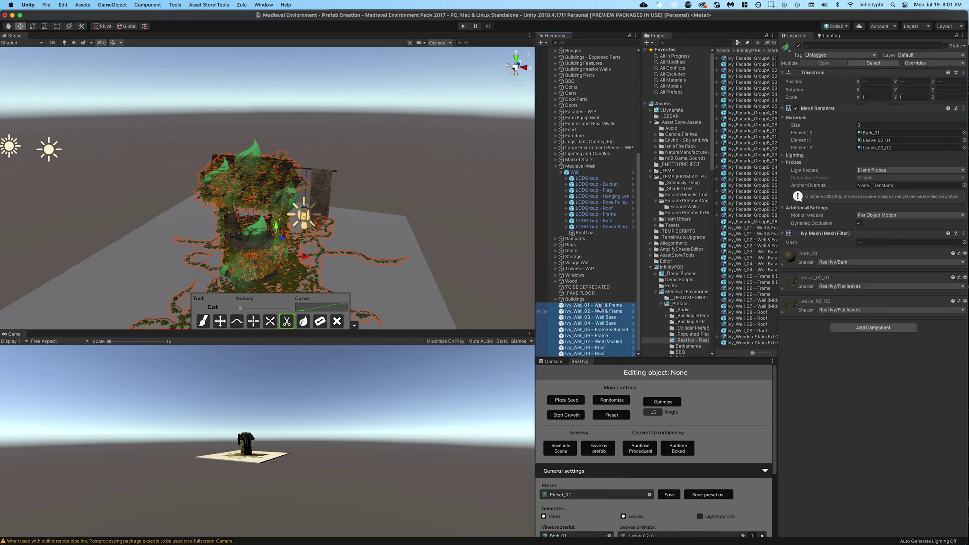
{"action": "left_click_drag", "start_coordinate": [583, 240], "coordinate": [583, 238]}
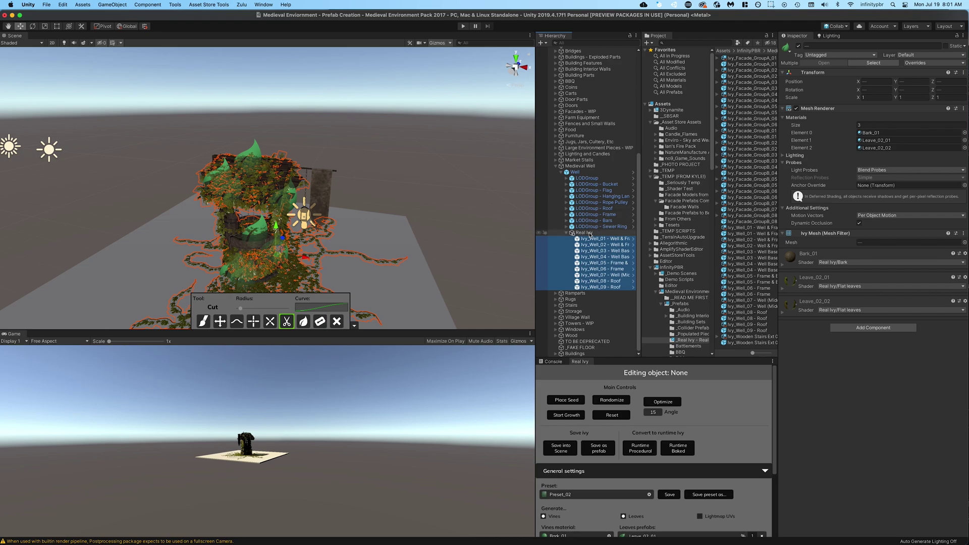
- Deactivate the two Well Base ivies, Ivy_Well_03 and Ivy_Well_04, and Ivy_Well_07 - Well (Middle)
{"action": "left_click", "coordinate": [592, 238]}
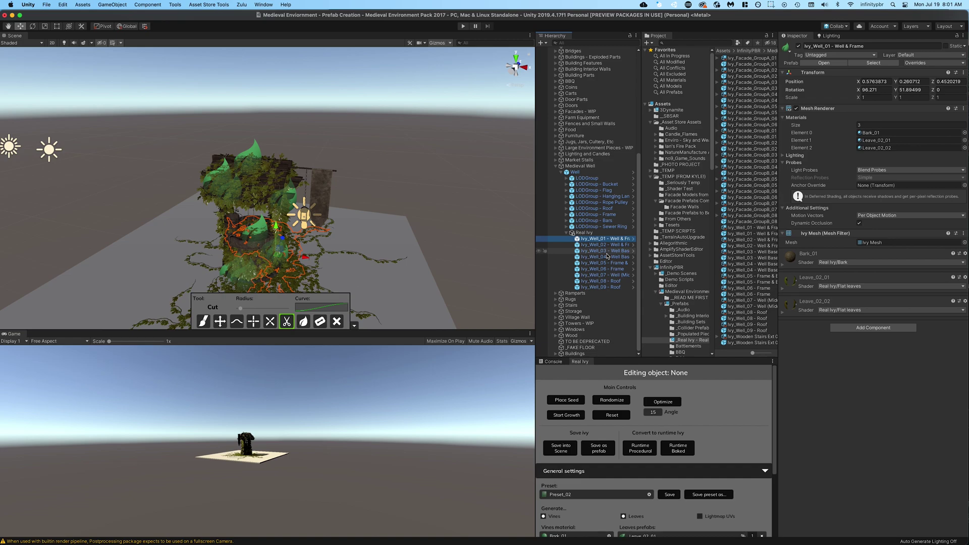
{"action": "left_click", "coordinate": [607, 250]}
{"action": "left_click", "coordinate": [607, 257], "text": "shift"}
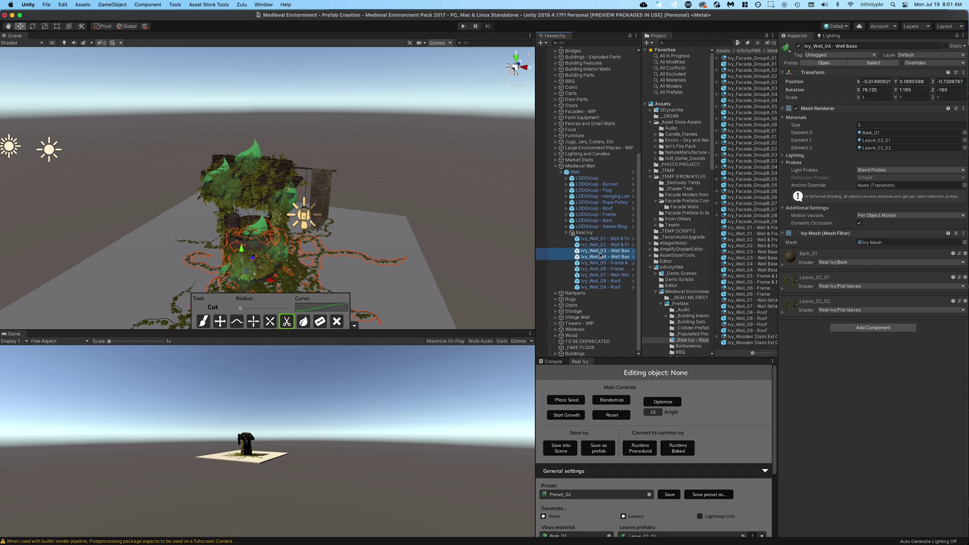
{"action": "left_click", "coordinate": [798, 46]}
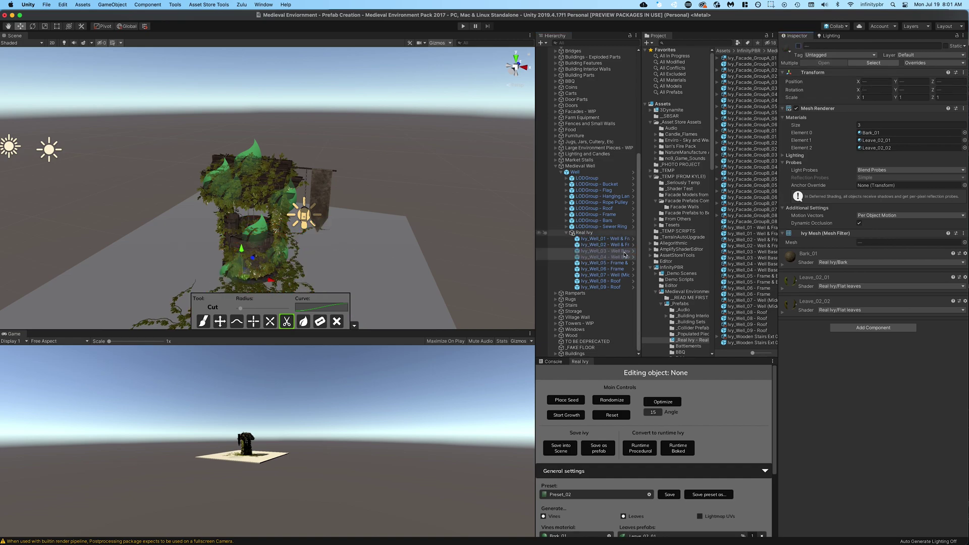
{"action": "left_click", "coordinate": [600, 263]}
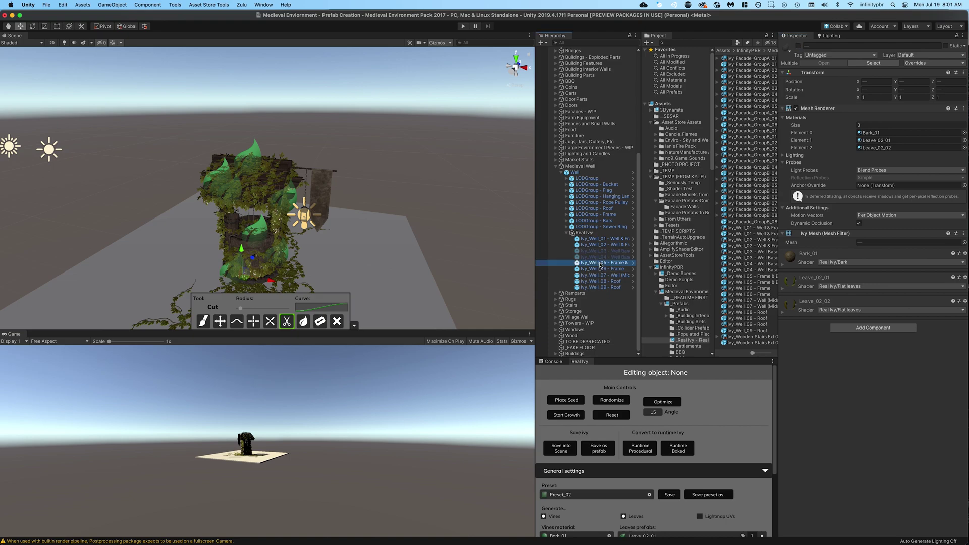
{"action": "left_click", "coordinate": [603, 275]}
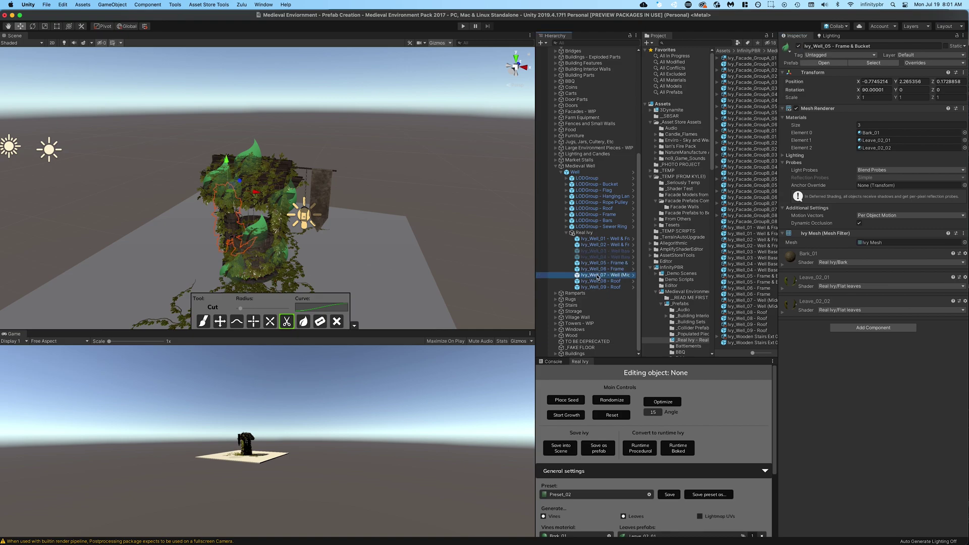
{"action": "left_click", "coordinate": [798, 46]}
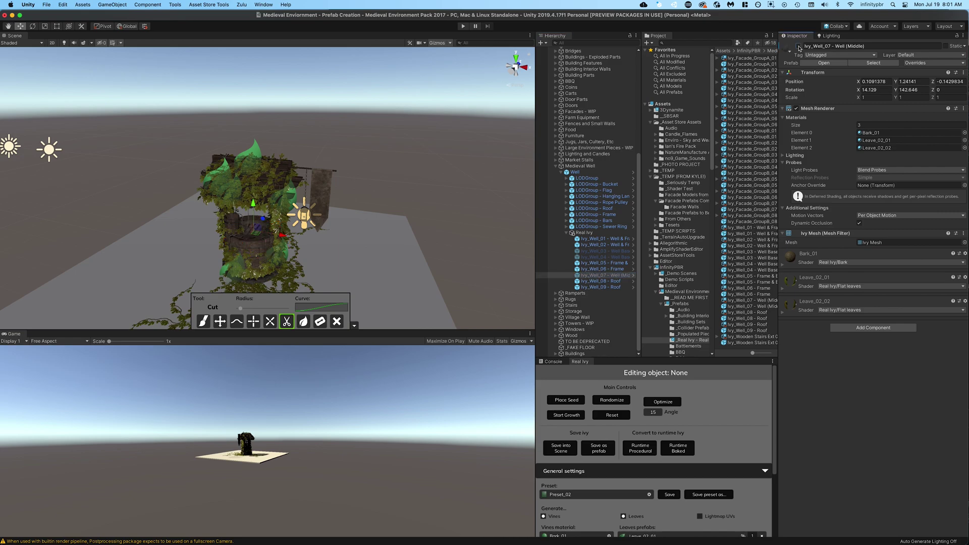
- Toggle Ivy_Well_08 - Roof off and back on, and deactivate Ivy_Well_09 - Roof
{"action": "left_click", "coordinate": [602, 282]}
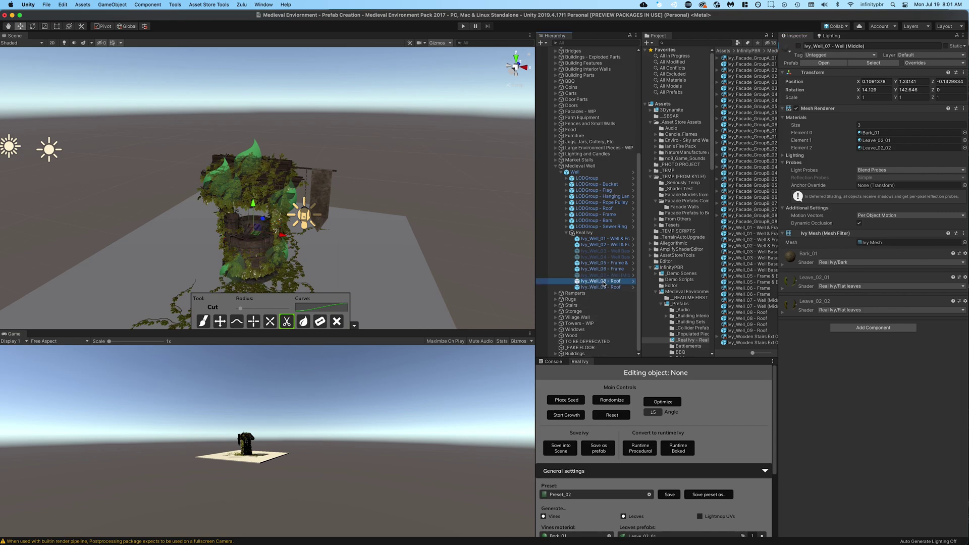
{"action": "left_click", "coordinate": [799, 46]}
{"action": "left_click", "coordinate": [799, 46]}
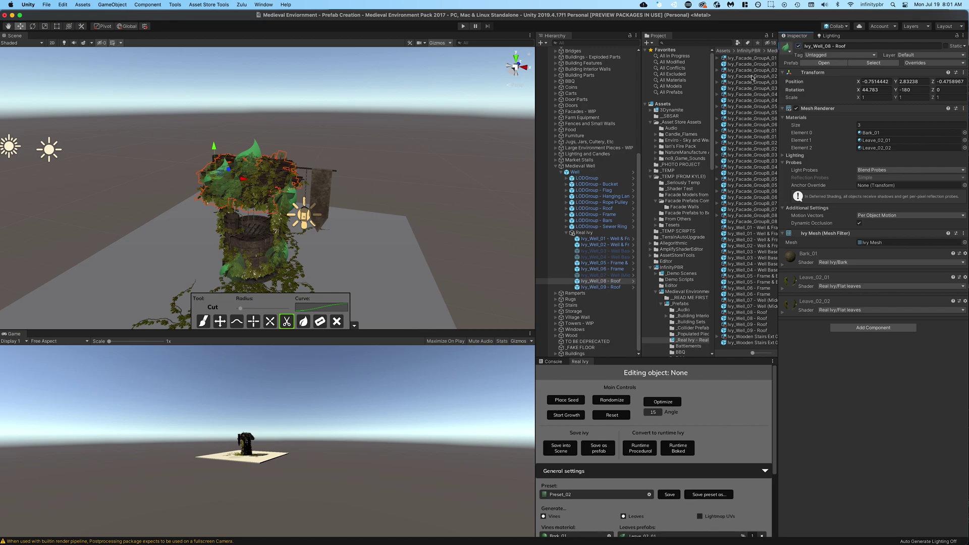
{"action": "left_click", "coordinate": [600, 287]}
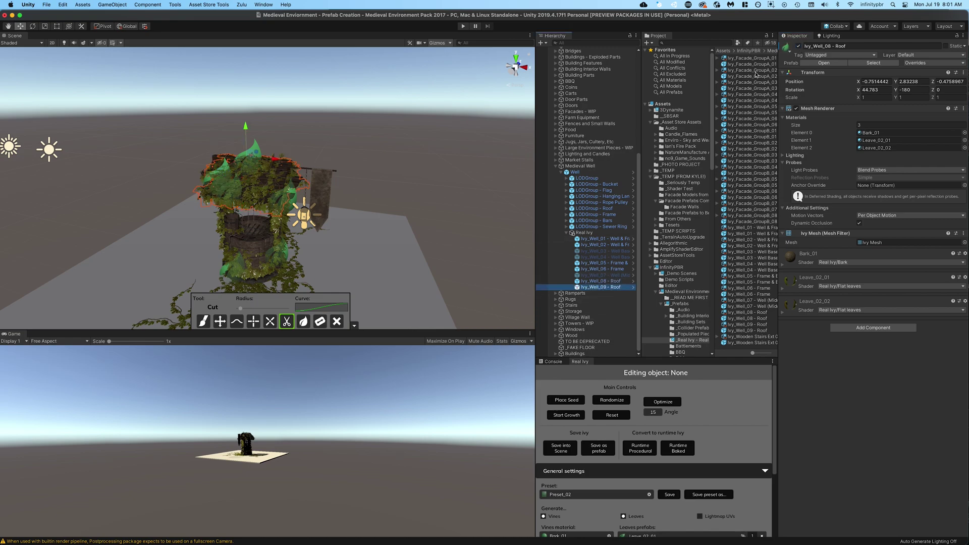
{"action": "left_click", "coordinate": [800, 46]}
{"action": "left_click_drag", "start_coordinate": [252, 248], "coordinate": [630, 207], "text": "alt"}
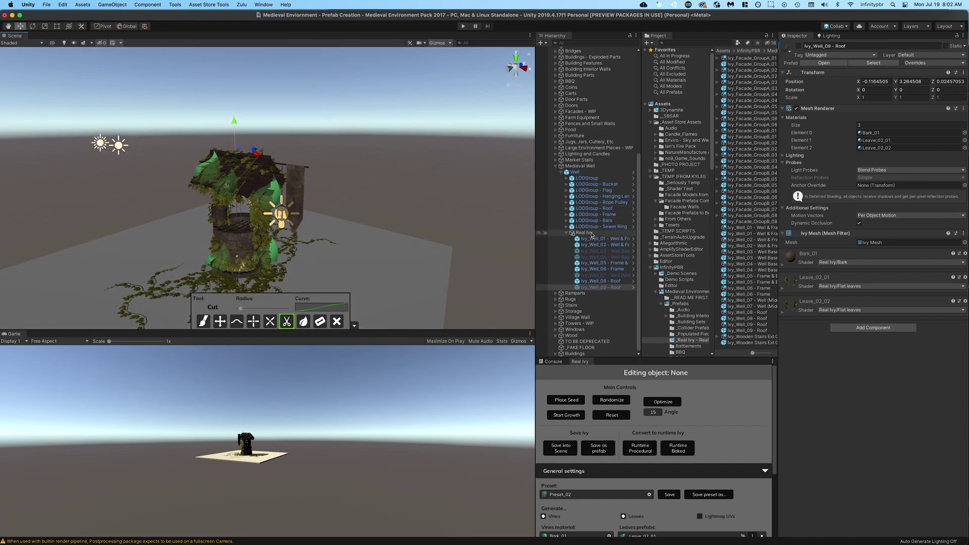
- Select the Well prefab instance and open its overrides
{"action": "left_click", "coordinate": [586, 172]}
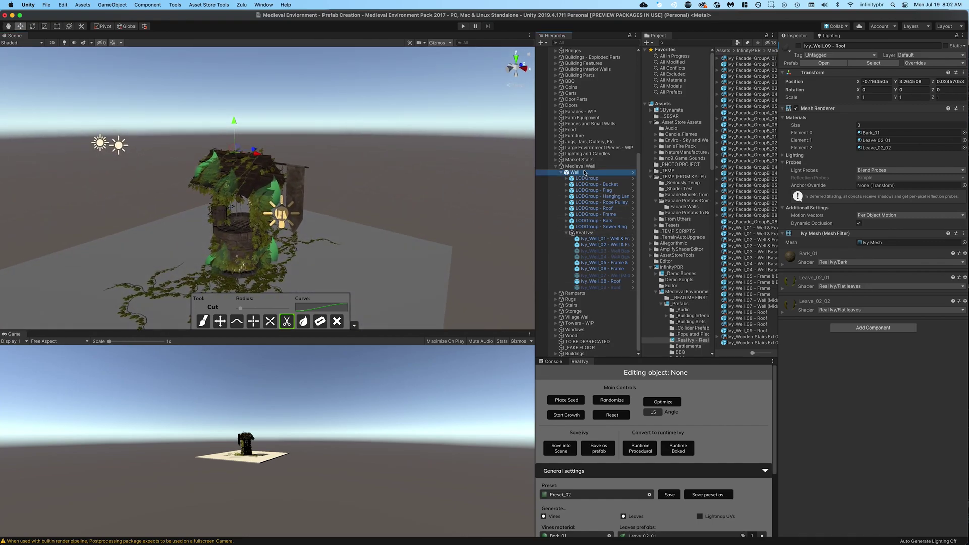
{"action": "left_click", "coordinate": [920, 64]}
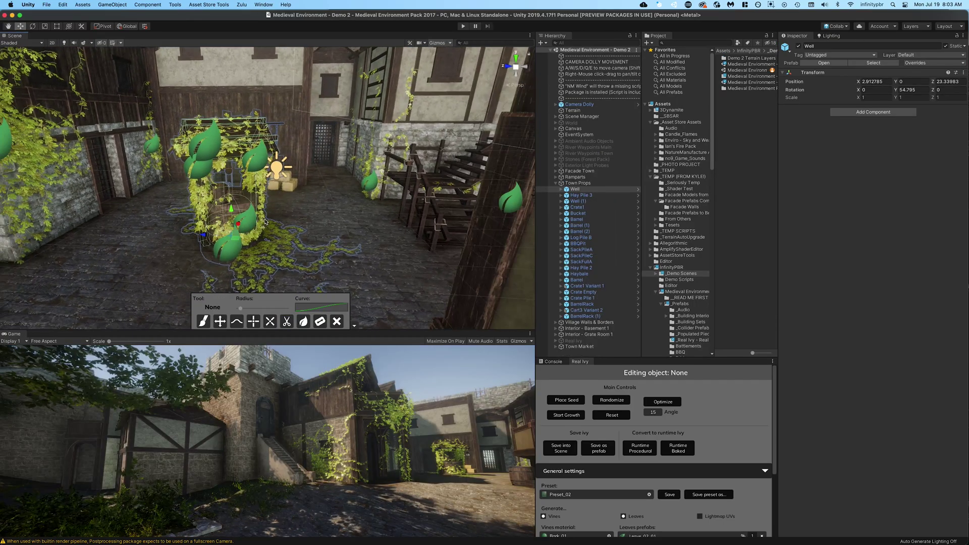
- Deactivate the two frame ivies, Ivy_Well_05 and Ivy_Well_06, in the Real Ivy object of the original town Well
{"action": "scroll", "coordinate": [254, 219], "scroll_direction": "down", "scroll_amount": 3}
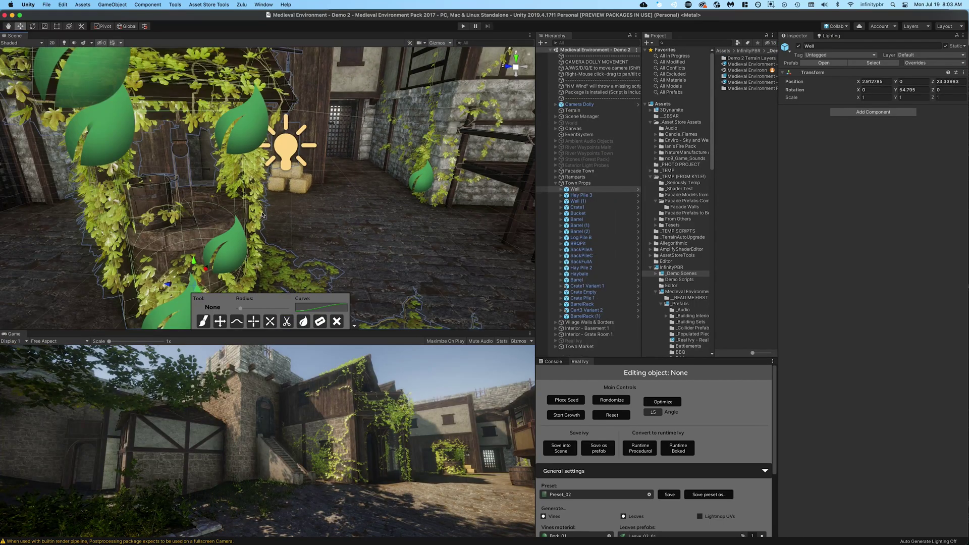
{"action": "middle_click_drag", "start_coordinate": [261, 214], "coordinate": [303, 232]}
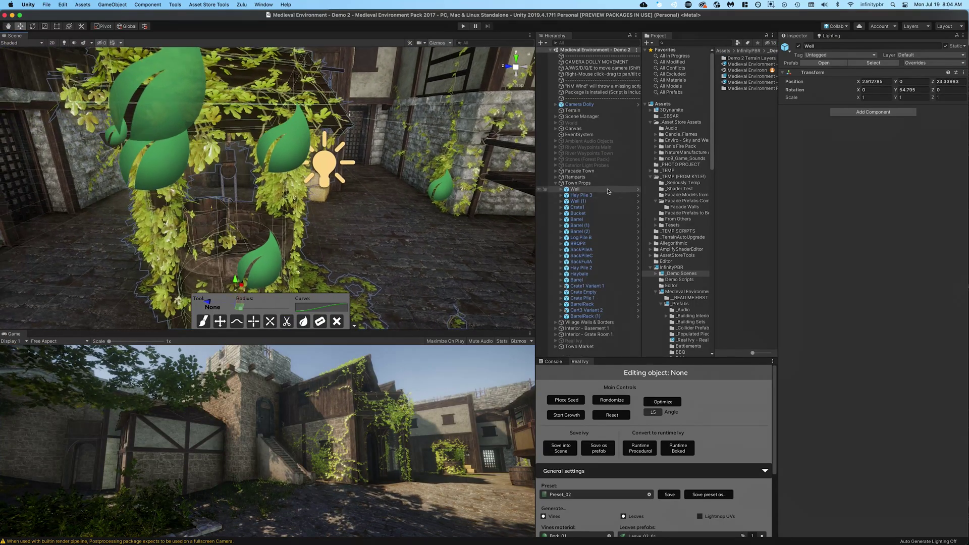
{"action": "left_click", "coordinate": [561, 190]}
{"action": "left_click", "coordinate": [566, 251]}
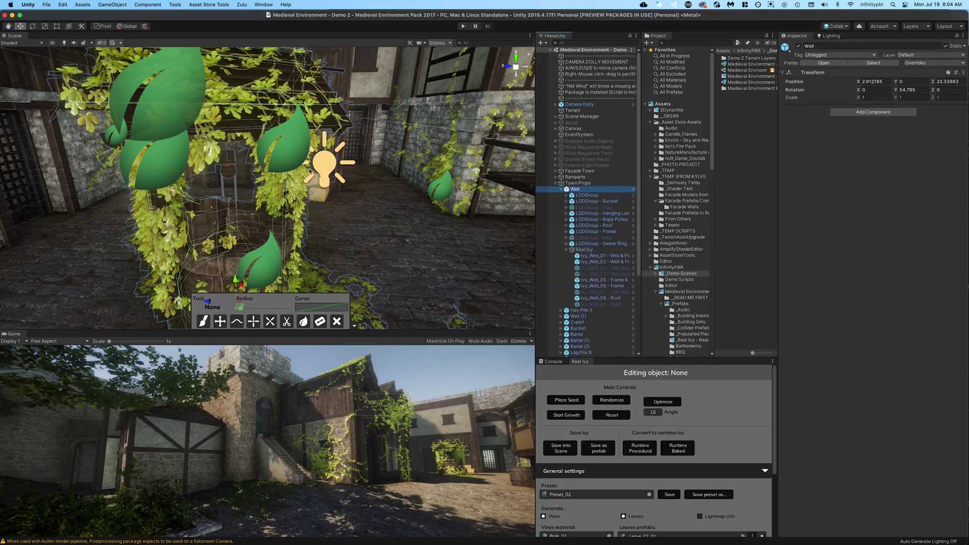
{"action": "scroll", "coordinate": [309, 172], "scroll_direction": "down", "scroll_amount": 5}
{"action": "left_click_drag", "start_coordinate": [309, 174], "coordinate": [224, 174], "text": "alt"}
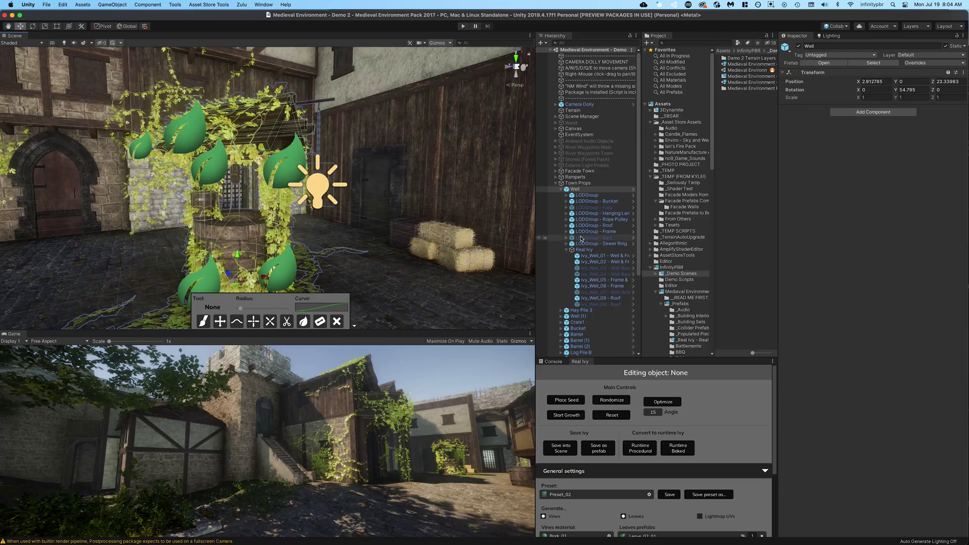
{"action": "left_click", "coordinate": [618, 280]}
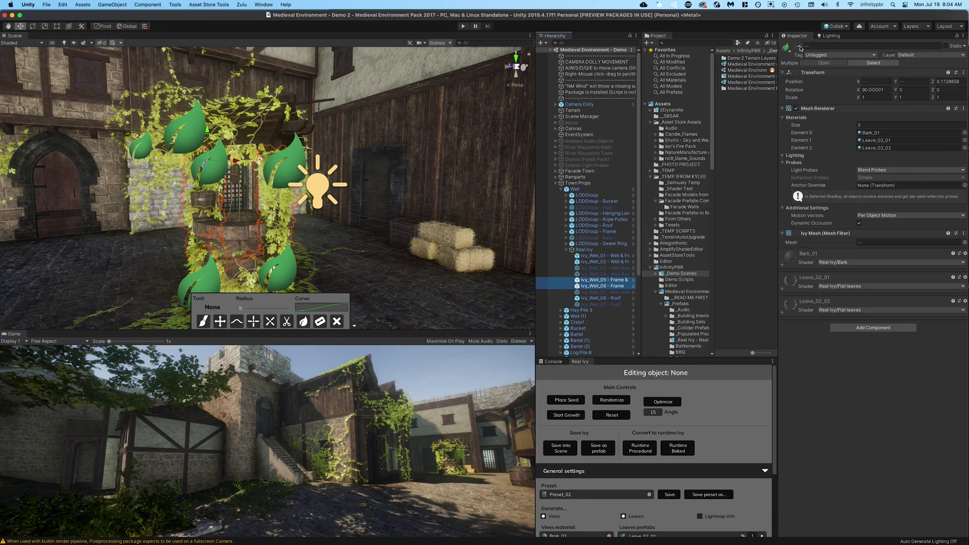
{"action": "left_click", "coordinate": [799, 46]}
- Deactivate the Ivy_Well_08 - Roof ivy on the original town Well
{"action": "scroll", "coordinate": [293, 170], "scroll_direction": "down", "scroll_amount": 3}
{"action": "left_click_drag", "start_coordinate": [292, 170], "coordinate": [315, 212], "text": "alt"}
{"action": "left_click", "coordinate": [606, 298]}
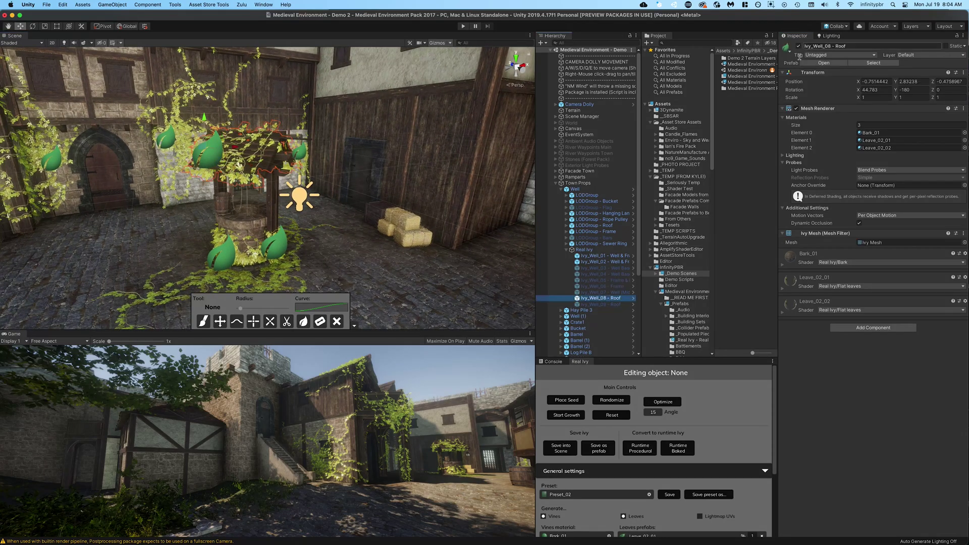
{"action": "left_click", "coordinate": [799, 47]}
- Deactivate the ground ivies Ivy_Well_01 and Ivy_Well_02 in the Real Ivy object of Well (1), beside the tree
{"action": "right_click_drag", "start_coordinate": [168, 161], "coordinate": [296, 223]}
{"action": "left_click_drag", "start_coordinate": [263, 194], "coordinate": [369, 204], "text": "alt"}
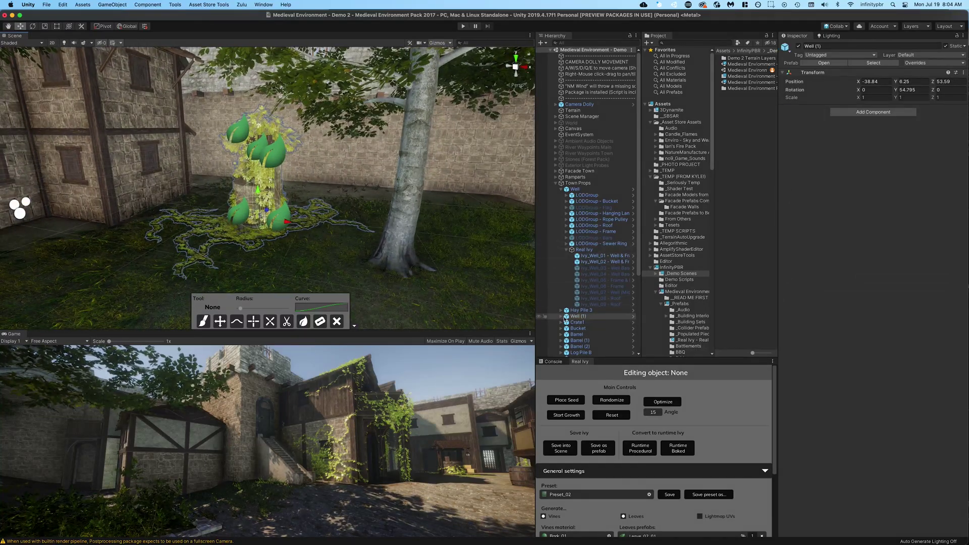
{"action": "left_click", "coordinate": [560, 317]}
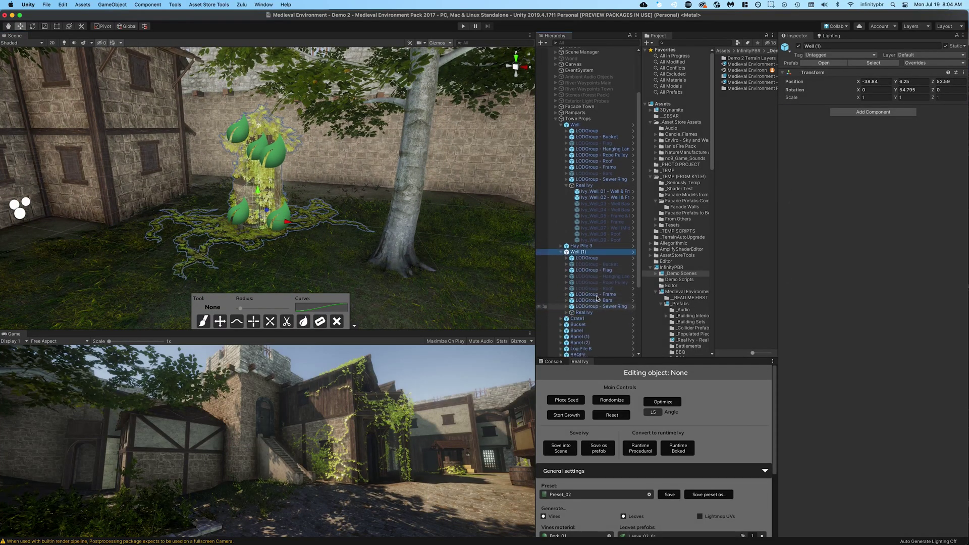
{"action": "left_click", "coordinate": [566, 312]}
{"action": "left_click", "coordinate": [608, 325]}
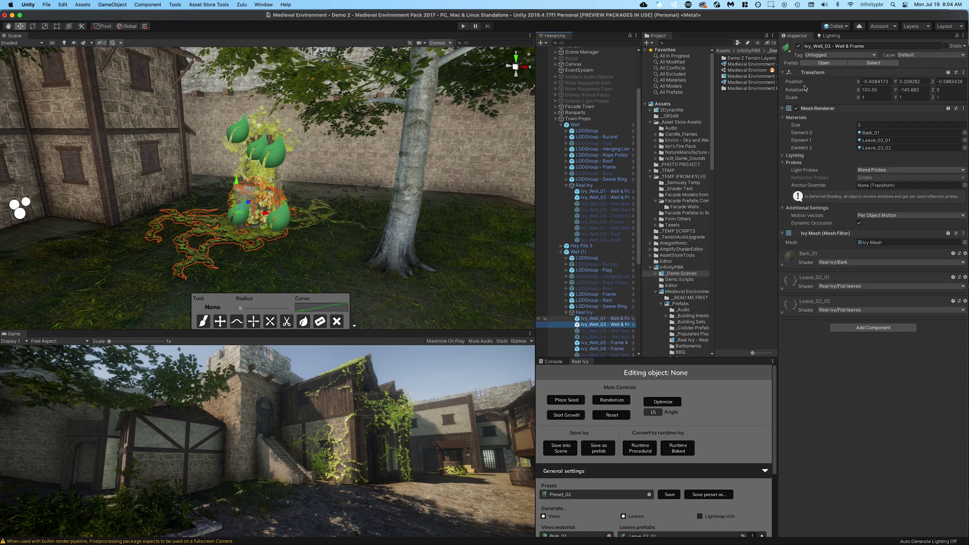
{"action": "key", "text": "shift+Up"}
{"action": "key", "text": "alt+shift+a"}
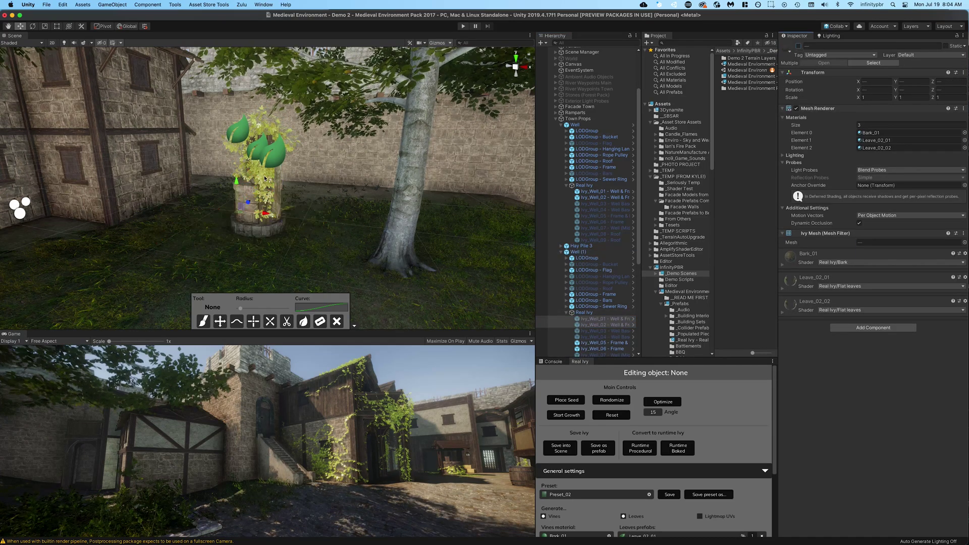
- Activate Ivy_Well_07 - Well (Middle) on Well (1)
{"action": "scroll", "coordinate": [253, 178], "scroll_direction": "up", "scroll_amount": 4}
{"action": "left_click_drag", "start_coordinate": [253, 178], "coordinate": [412, 190], "text": "alt"}
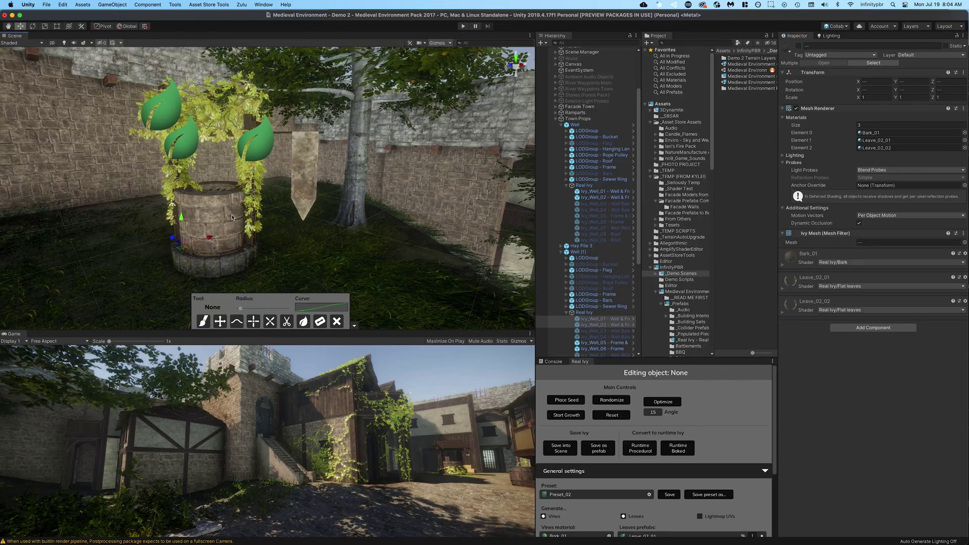
{"action": "scroll", "coordinate": [412, 190], "scroll_direction": "up", "scroll_amount": 2}
{"action": "scroll", "coordinate": [578, 330], "scroll_direction": "down", "scroll_amount": 3}
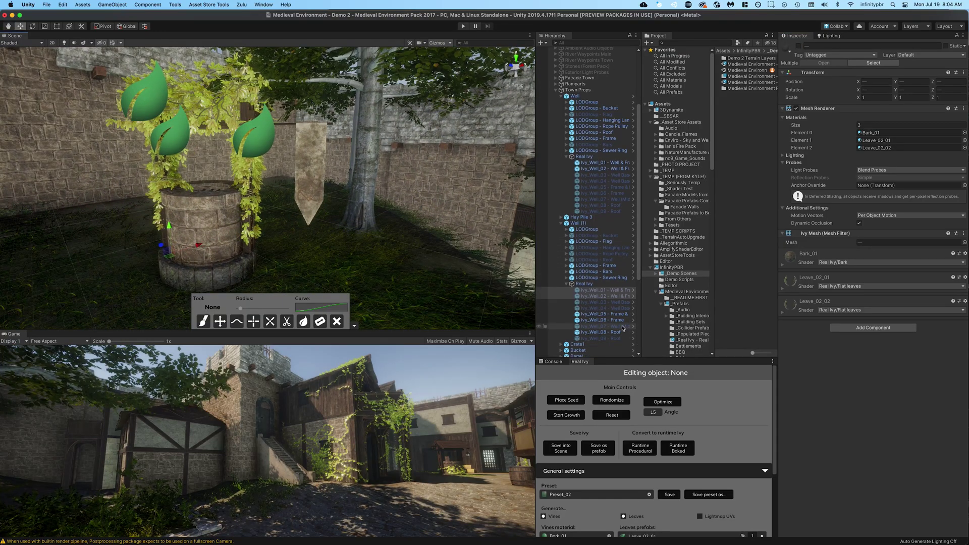
{"action": "left_click", "coordinate": [623, 326]}
{"action": "left_click", "coordinate": [800, 45]}
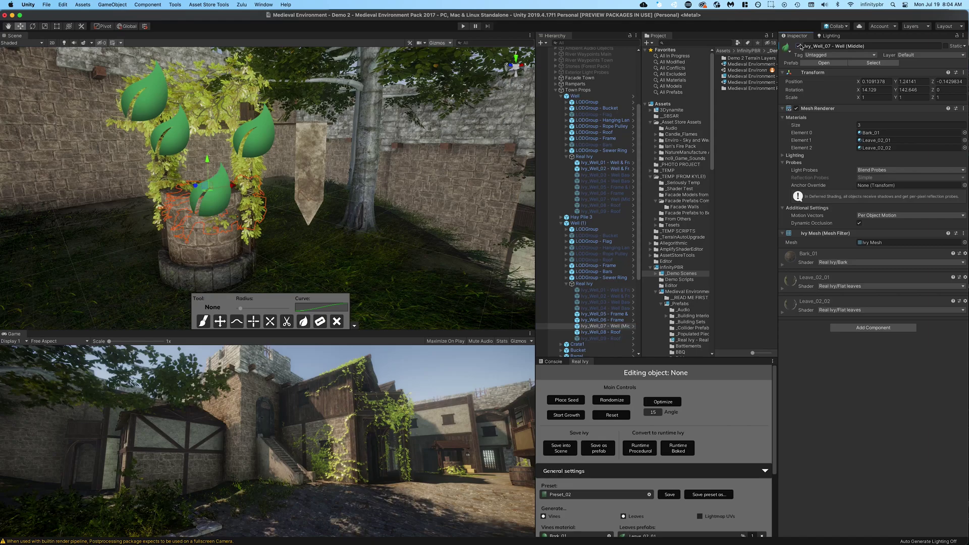
- Inspect the frame ivy on Well (1) and deactivate its Ivy_Well_08 - Roof ivy
{"action": "left_click", "coordinate": [610, 321]}
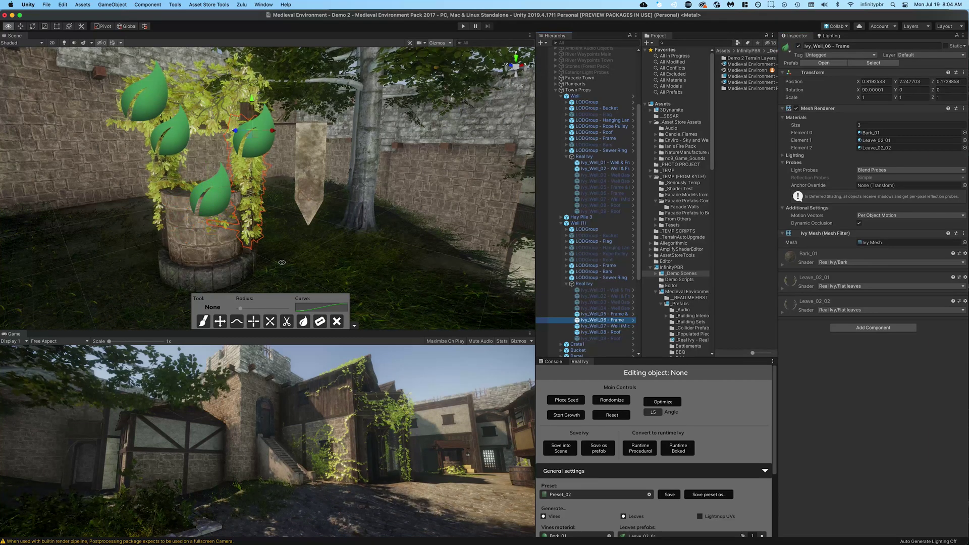
{"action": "left_click_drag", "start_coordinate": [240, 218], "coordinate": [232, 108], "text": "alt"}
{"action": "left_click", "coordinate": [606, 332]}
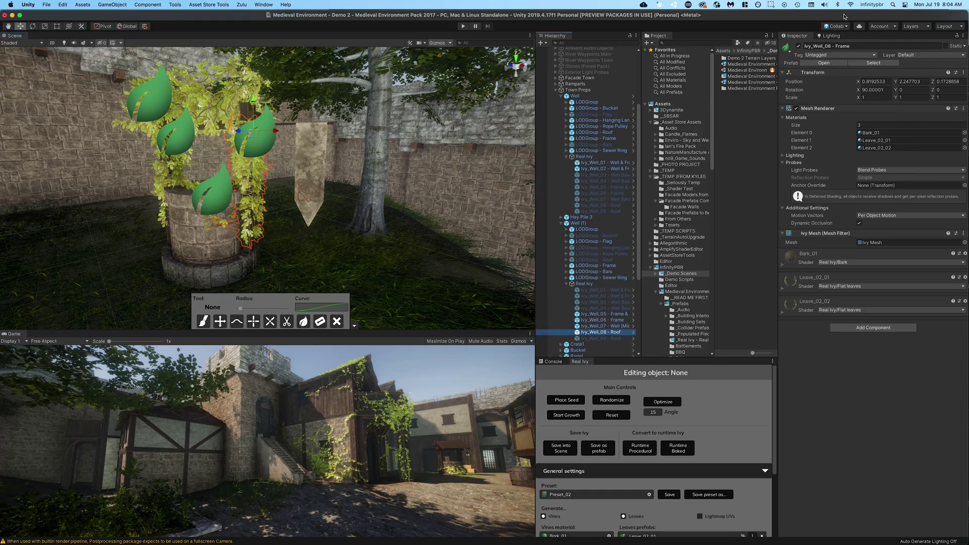
{"action": "left_click", "coordinate": [798, 46]}
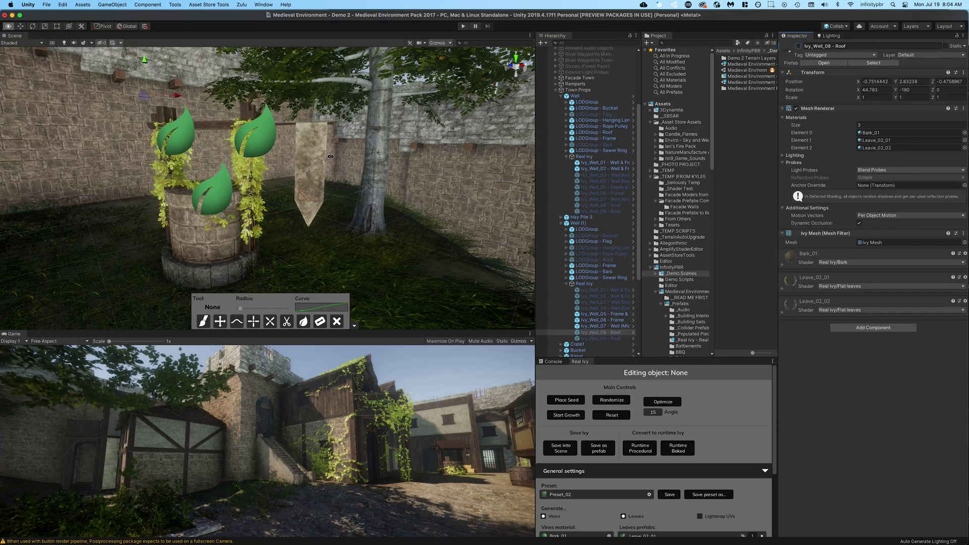
- Place another Well prefab instance on the open cobbled street near the market stalls and parent it under Town Props
{"action": "right_click_drag", "start_coordinate": [331, 156], "coordinate": [321, 172]}
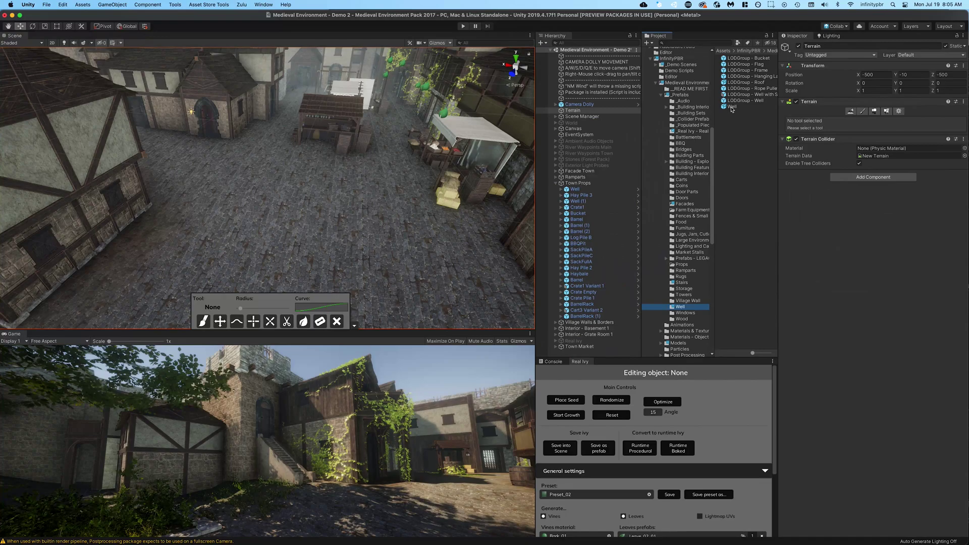
{"action": "left_click_drag", "start_coordinate": [300, 170], "coordinate": [298, 197]}
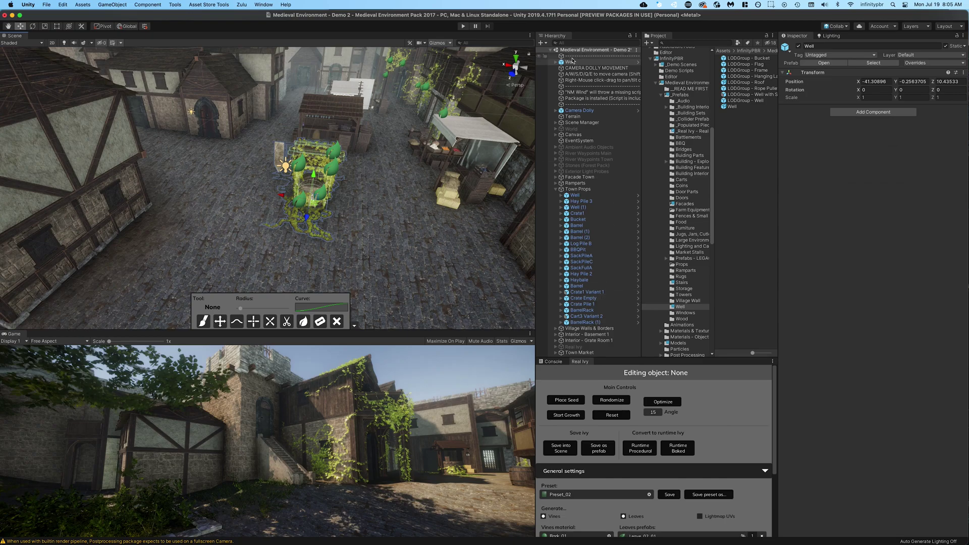
{"action": "left_click_drag", "start_coordinate": [566, 62], "coordinate": [567, 194]}
- Deactivate the Bucket, Flag and Rope Pulley LODGroups of the newly placed Well
{"action": "left_click", "coordinate": [561, 189]}
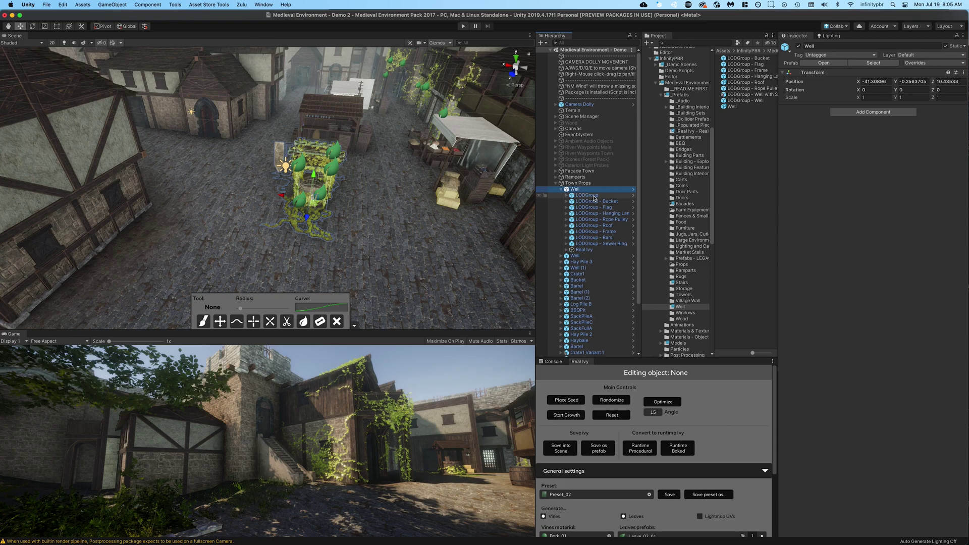
{"action": "left_click", "coordinate": [616, 202]}
{"action": "left_click", "coordinate": [610, 208], "text": "shift"}
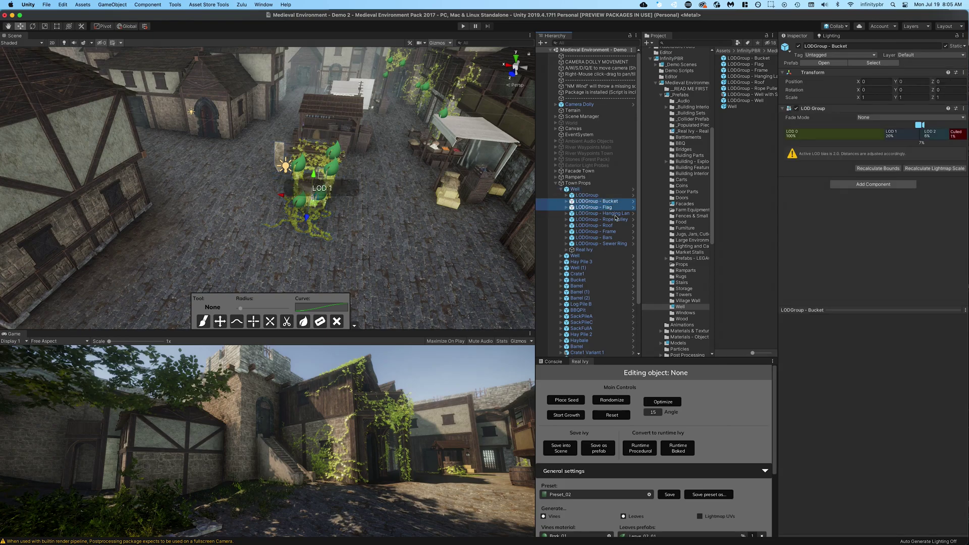
{"action": "left_click", "coordinate": [610, 214], "text": "shift"}
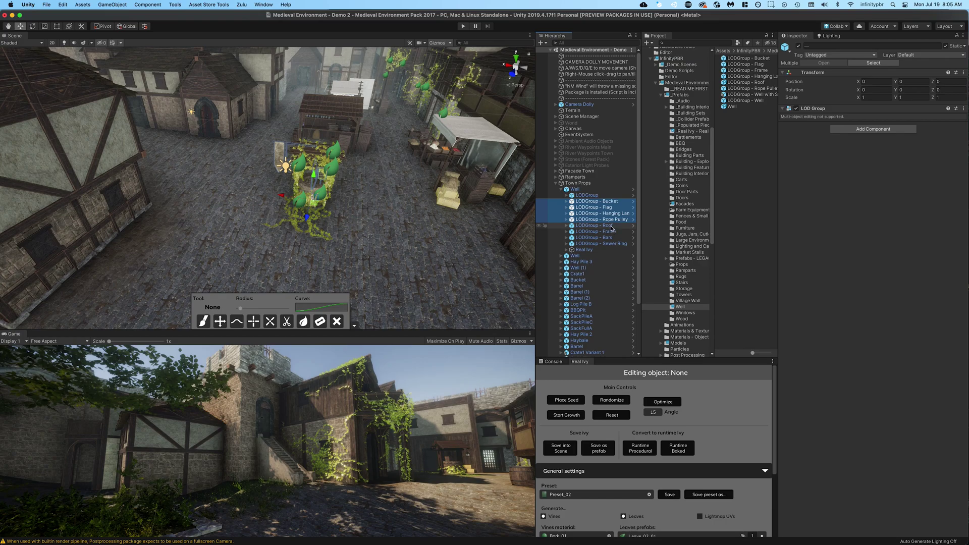
{"action": "key", "text": "alt+shift+a"}
{"action": "scroll", "coordinate": [365, 242], "scroll_direction": "up", "scroll_amount": 10}
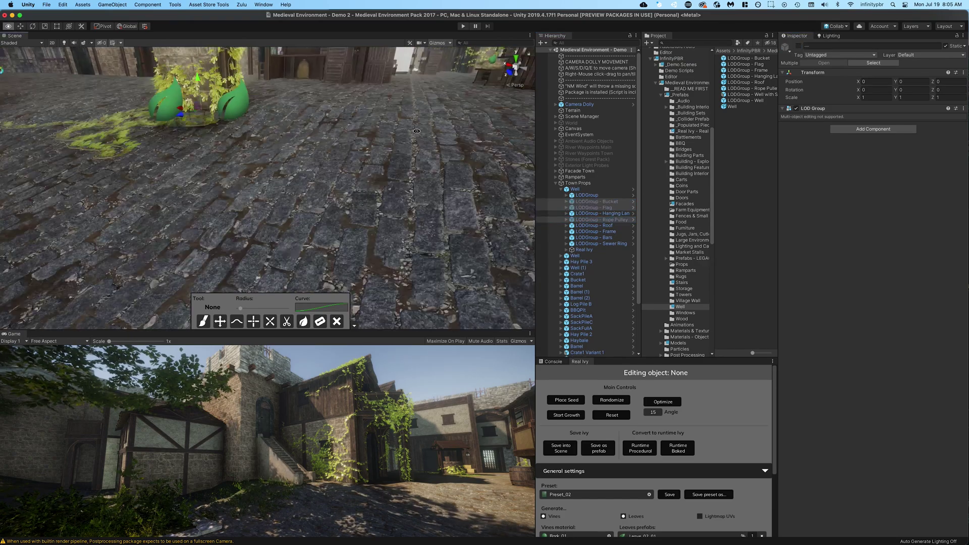
{"action": "right_click_drag", "start_coordinate": [364, 243], "coordinate": [306, 201]}
- Deactivate the Bars and Roof LODGroups of the newly placed Well
{"action": "left_click", "coordinate": [610, 238]}
{"action": "key", "text": "alt+shift+a"}
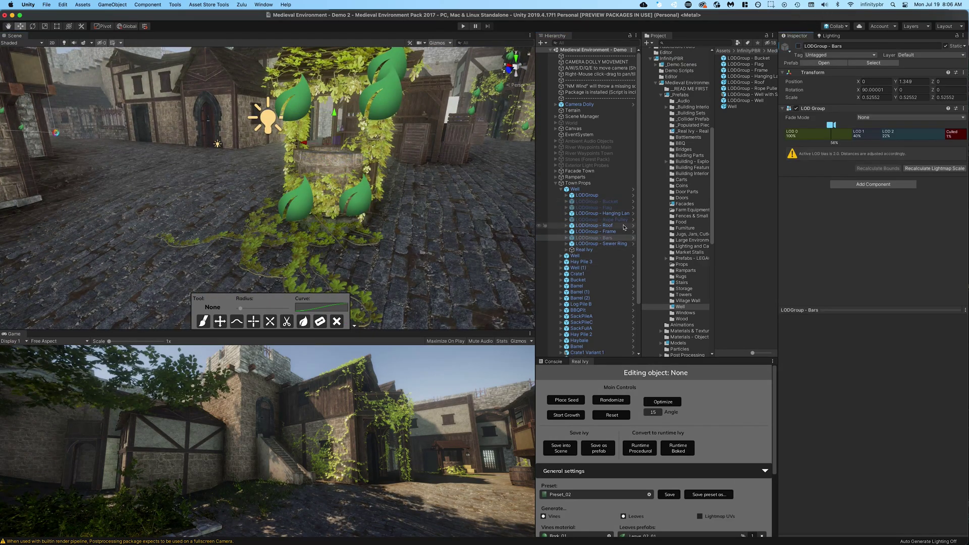
{"action": "left_click", "coordinate": [612, 243]}
{"action": "left_click", "coordinate": [612, 226]}
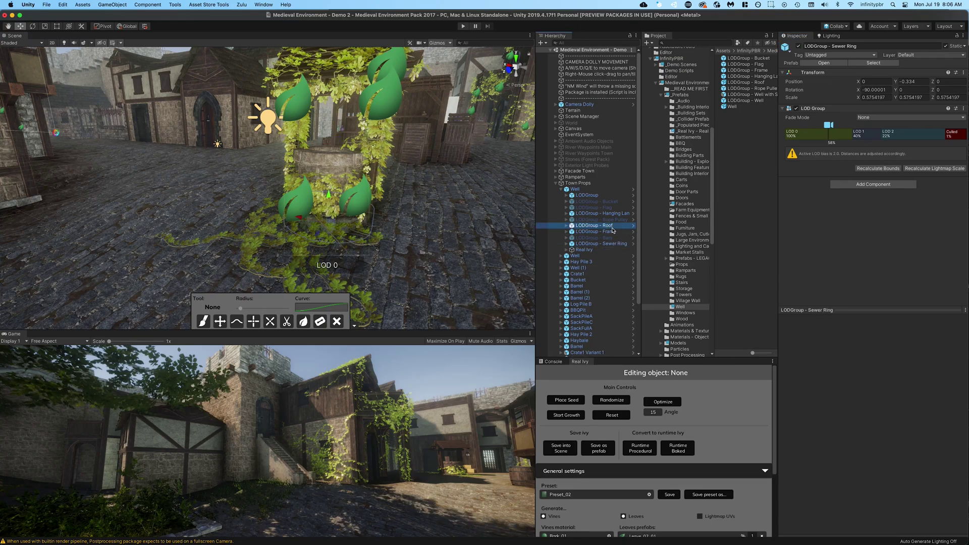
{"action": "key", "text": "alt+shift+a"}
- Deactivate the Ivy_Well_08 - Roof ivy in the new Well's Real Ivy object
{"action": "scroll", "coordinate": [600, 242], "scroll_direction": "down", "scroll_amount": 2}
{"action": "left_click", "coordinate": [566, 242]}
{"action": "scroll", "coordinate": [586, 245], "scroll_direction": "down", "scroll_amount": 3}
{"action": "left_click", "coordinate": [600, 266]}
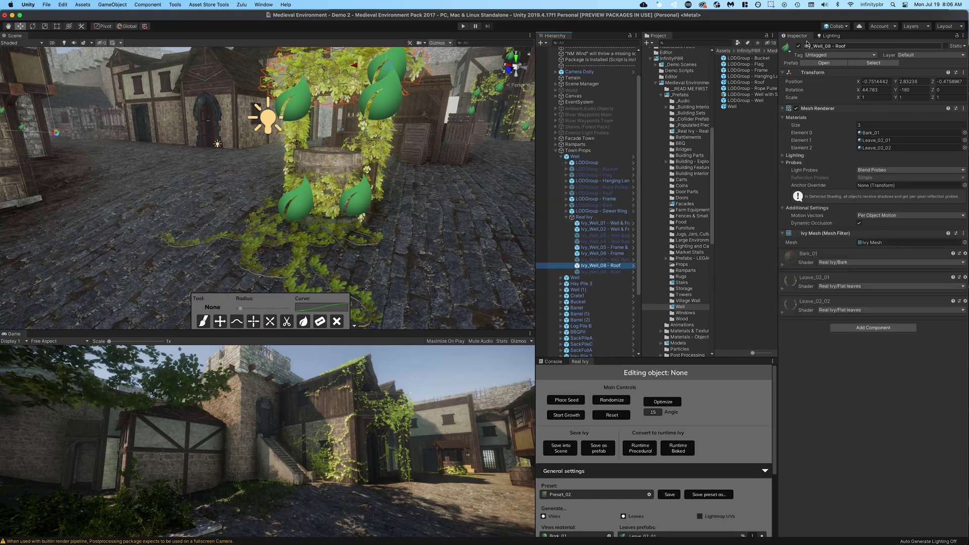
{"action": "key", "text": "alt+shift+a"}
{"action": "key", "text": "f"}
{"action": "left_click_drag", "start_coordinate": [410, 171], "coordinate": [323, 207], "text": "alt"}
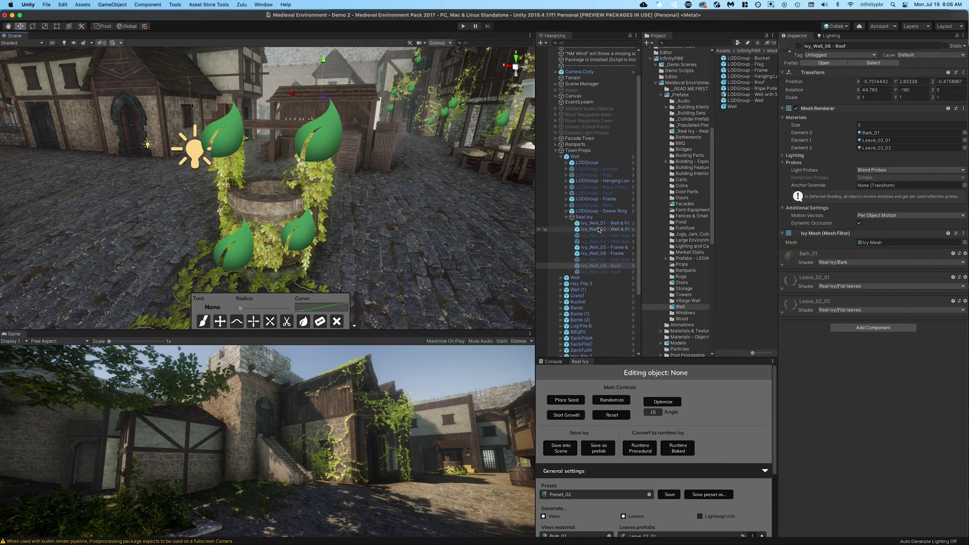
- Deactivate both frame ivies, Ivy_Well_05 and Ivy_Well_06, on the new market-side Well
{"action": "left_click", "coordinate": [611, 248]}
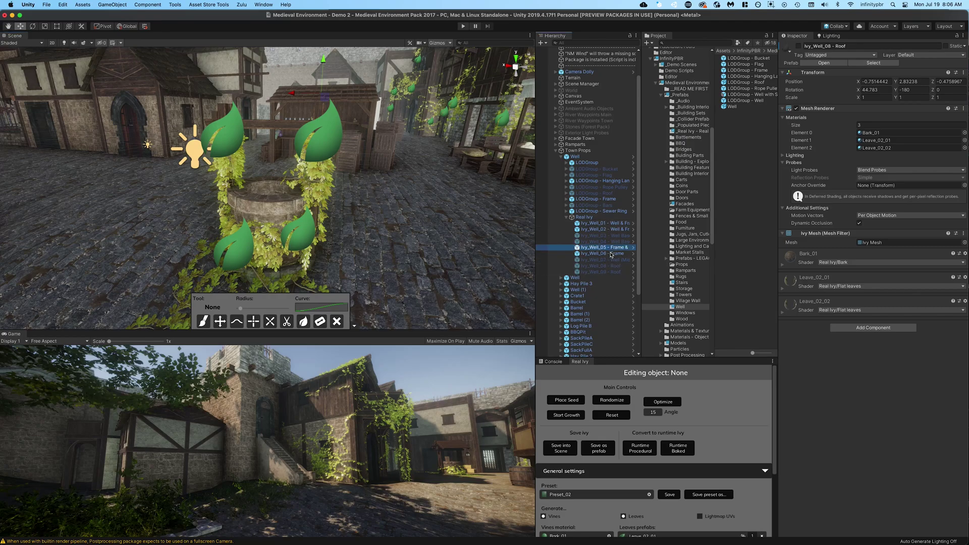
{"action": "left_click", "coordinate": [611, 253], "text": "shift"}
{"action": "left_click", "coordinate": [799, 47]}
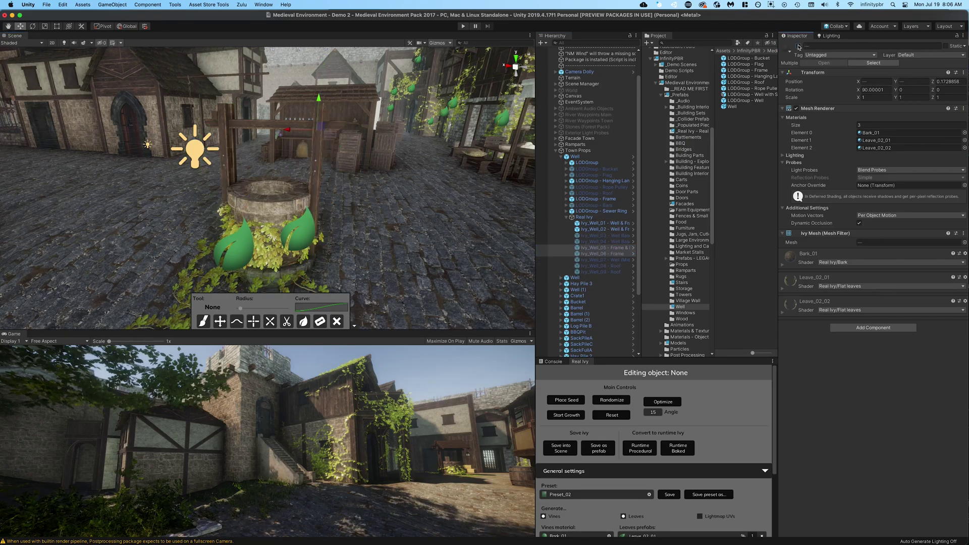
{"action": "left_click_drag", "start_coordinate": [481, 141], "coordinate": [431, 213], "text": "alt"}
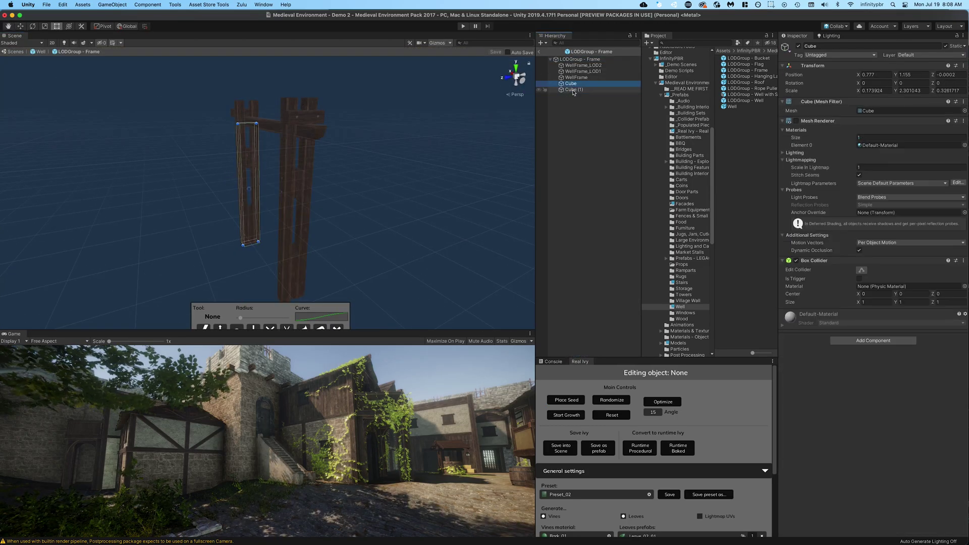
- Stretch both Cube post colliders in the LODGroup - Frame prefab to a Y scale of 2.82467, and duplicate and reshape Cube (1)
{"action": "left_click", "coordinate": [573, 91], "text": "shift"}
{"action": "left_click_drag", "start_coordinate": [282, 202], "coordinate": [374, 197], "text": "alt"}
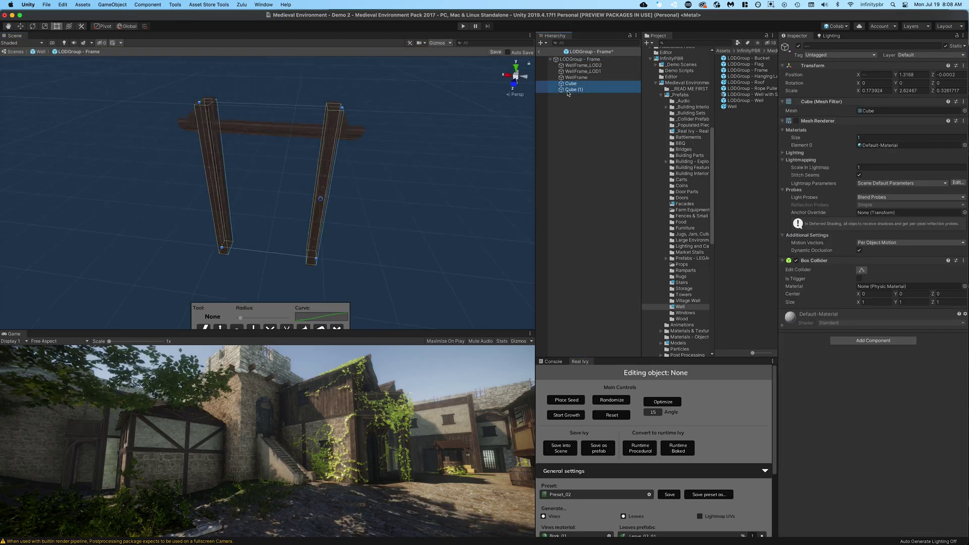
{"action": "left_click", "coordinate": [573, 90]}
{"action": "key", "text": "super+d"}
{"action": "left_click_drag", "start_coordinate": [310, 177], "coordinate": [179, 171]}
{"action": "left_click", "coordinate": [796, 121]}
{"action": "left_click_drag", "start_coordinate": [272, 260], "coordinate": [273, 130]}
{"action": "left_click_drag", "start_coordinate": [272, 194], "coordinate": [134, 196], "text": "alt"}
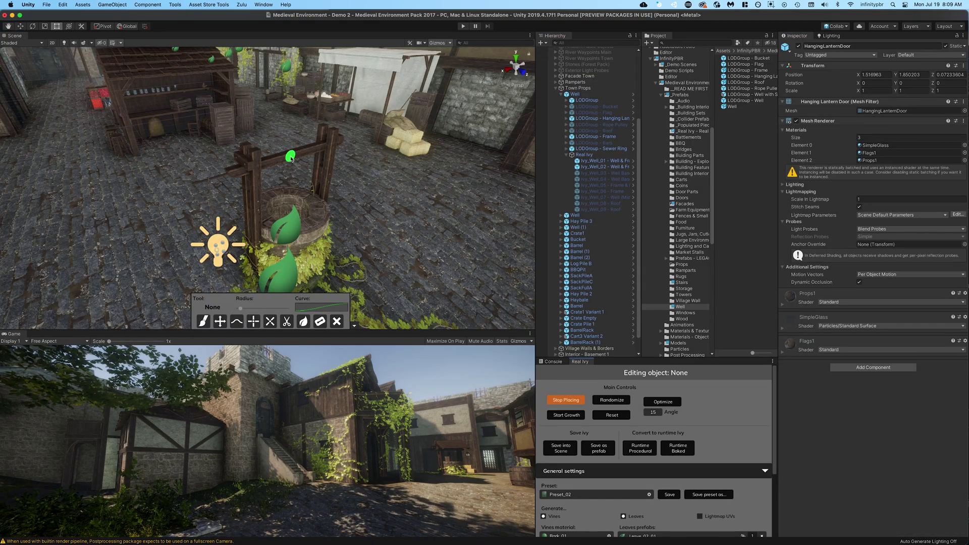
- Place a Real Ivy seed on the new Well's crossbeam, grow it over the frame, and name the ivy Ivy_Demo2_01
{"action": "left_click", "coordinate": [291, 157]}
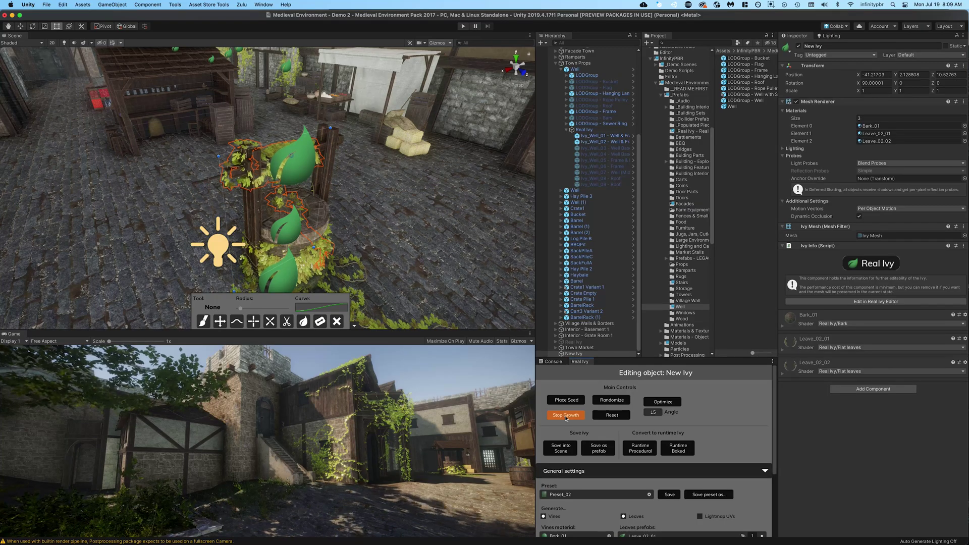
{"action": "left_click_drag", "start_coordinate": [371, 218], "coordinate": [244, 172], "text": "alt"}
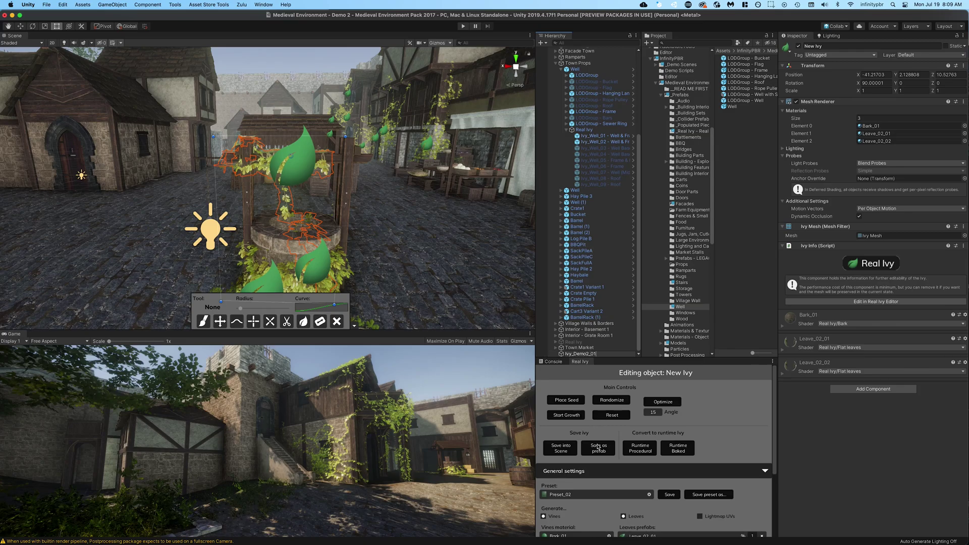
- Save the ivy as prefab Ivy_Demo2_01 in a new folder named Real Ivy inside the demo scene's folder
{"action": "left_click", "coordinate": [598, 446]}
{"action": "left_click", "coordinate": [439, 264]}
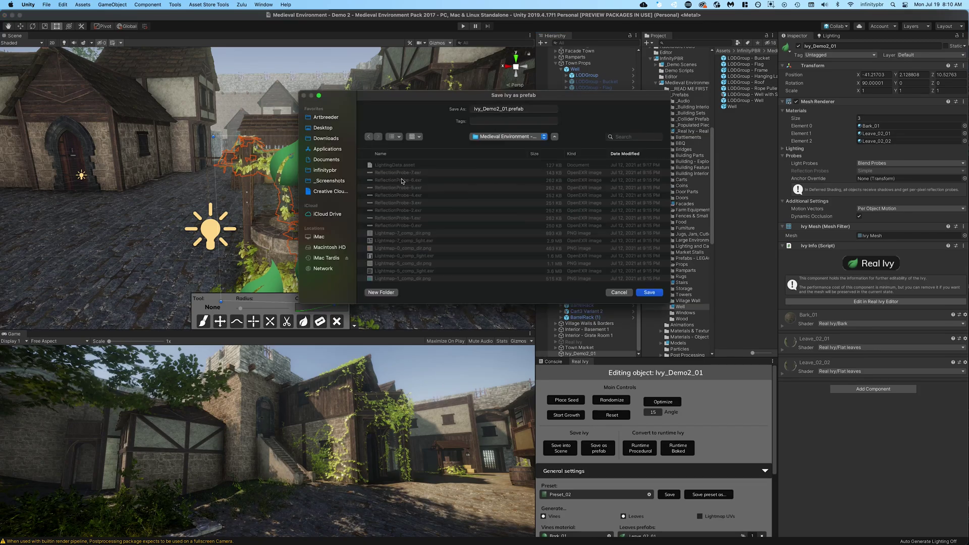
{"action": "left_click", "coordinate": [382, 292]}
{"action": "type", "text": "Real Ivy"}
{"action": "key", "text": "Return"}
{"action": "left_click", "coordinate": [648, 292]}
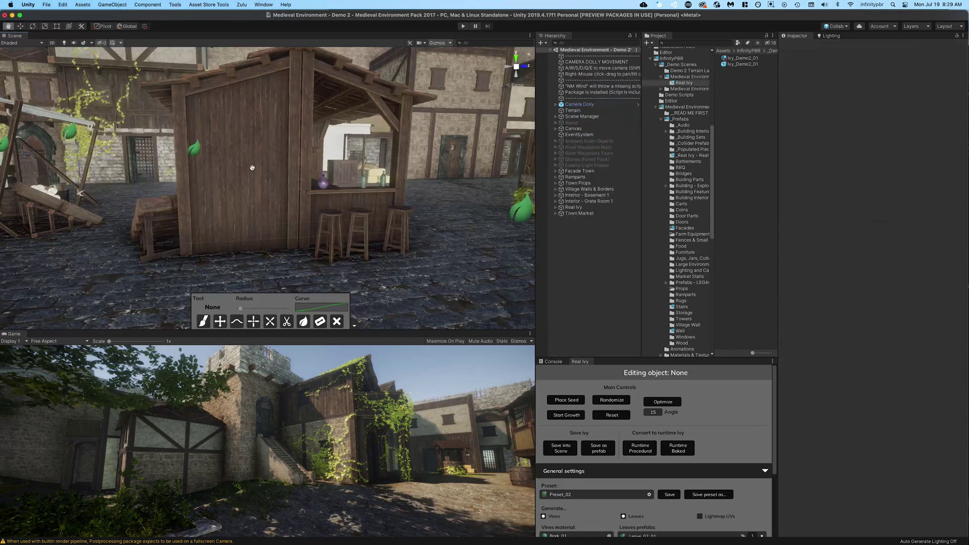
{"action": "left_click_drag", "start_coordinate": [323, 191], "coordinate": [268, 217], "text": "alt"}
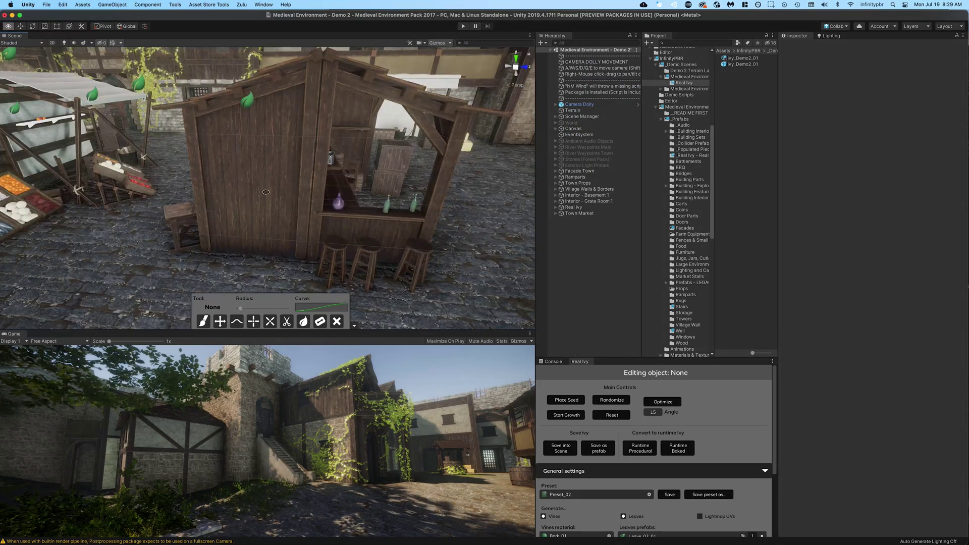
{"action": "left_click", "coordinate": [324, 94]}
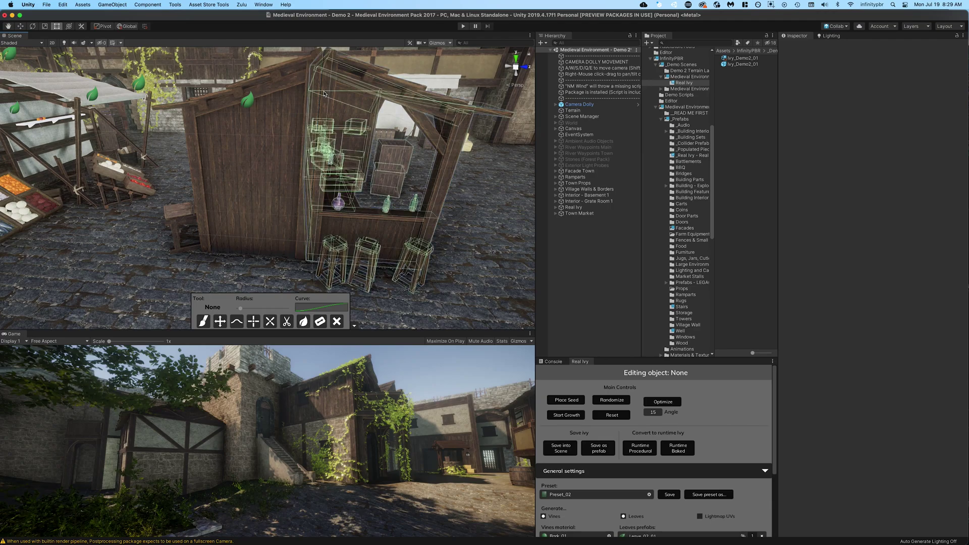
{"action": "left_click", "coordinate": [295, 96]}
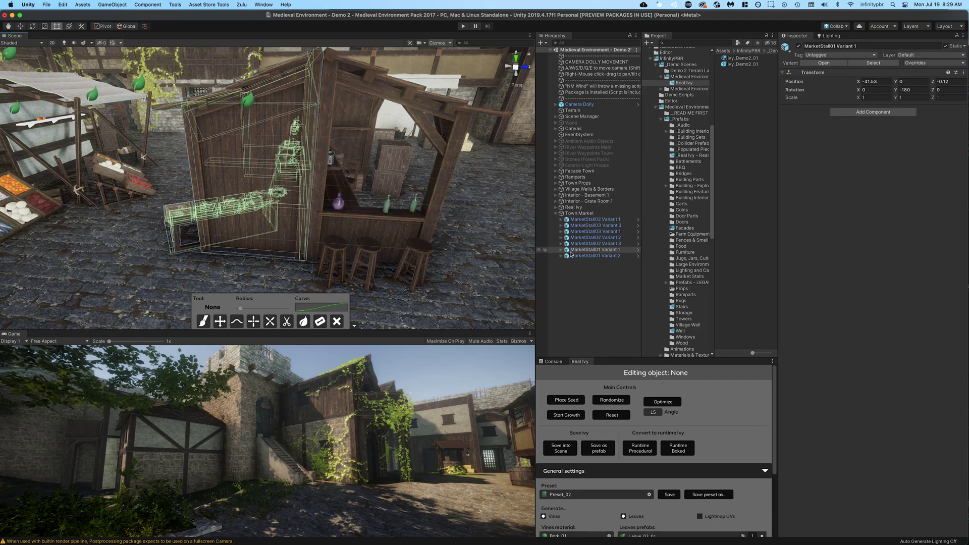
{"action": "left_click", "coordinate": [564, 292]}
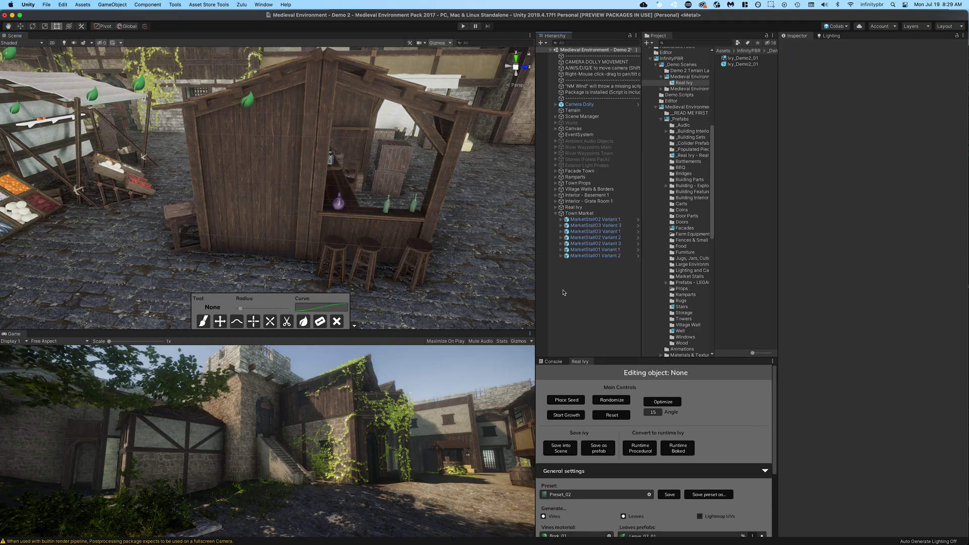
{"action": "left_click", "coordinate": [555, 214]}
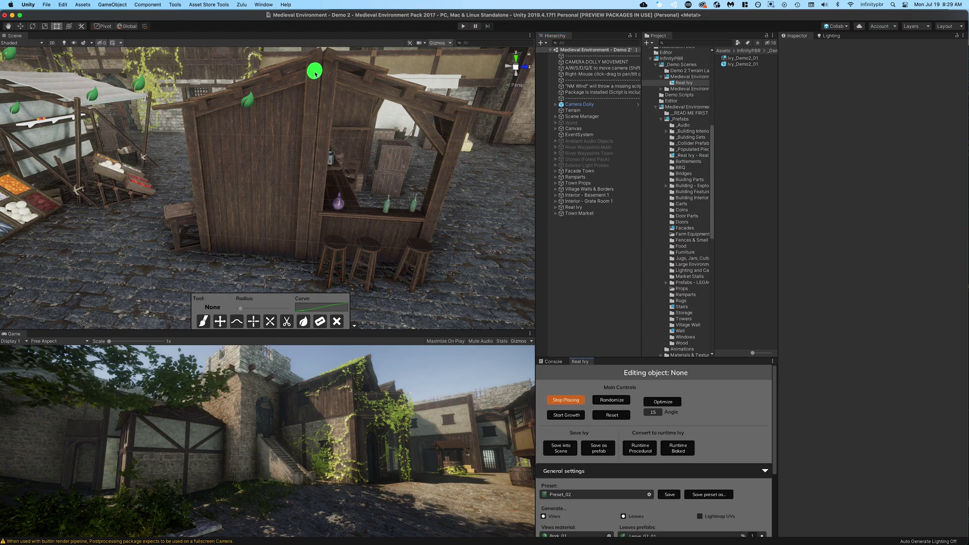
- Place a Real Ivy seed at the wooden market stall's gable peak and grow it over the wall and roof
{"action": "left_click", "coordinate": [383, 150]}
{"action": "right_click_drag", "start_coordinate": [383, 150], "coordinate": [317, 140]}
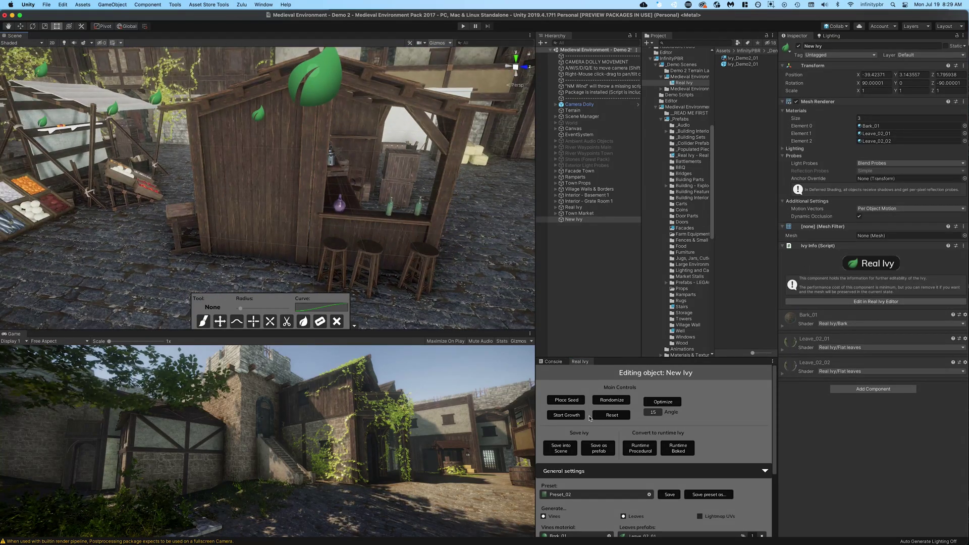
{"action": "left_click", "coordinate": [565, 415]}
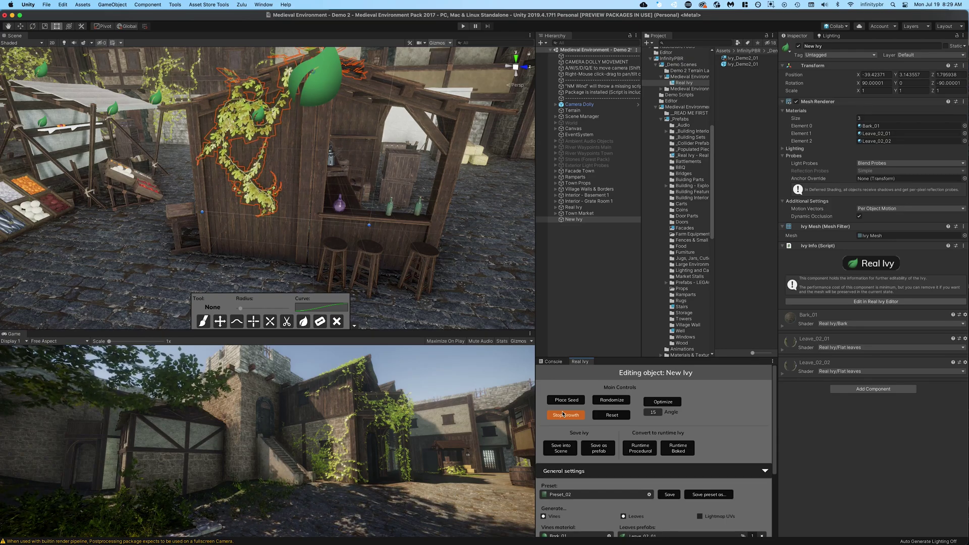
{"action": "left_click", "coordinate": [563, 414]}
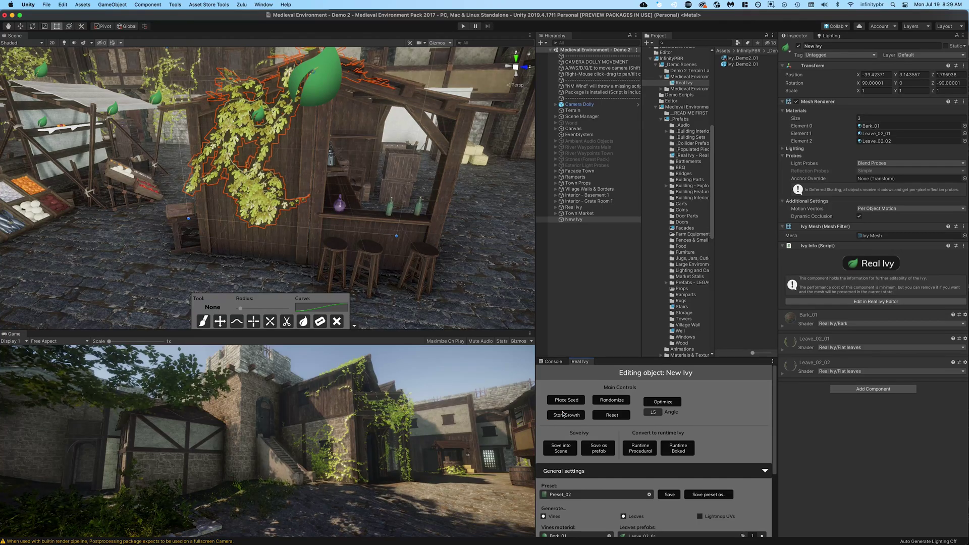
- Rename the new ivy on the market stall's roof to Ivy_Demo2_02
{"action": "left_click_drag", "start_coordinate": [350, 141], "coordinate": [263, 222], "text": "alt"}
{"action": "scroll", "coordinate": [363, 173], "scroll_direction": "down", "scroll_amount": 4}
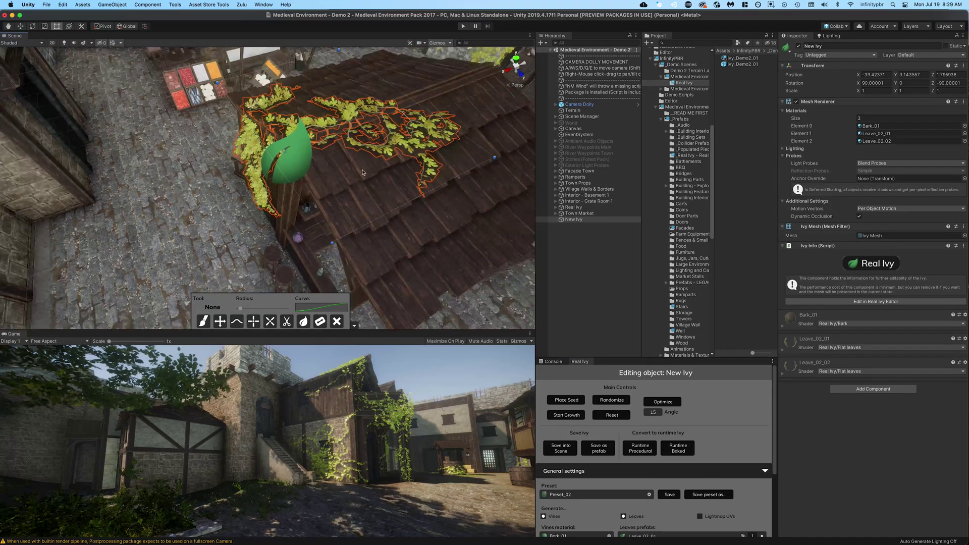
{"action": "left_click_drag", "start_coordinate": [364, 172], "coordinate": [500, 182], "text": "alt"}
{"action": "left_click", "coordinate": [587, 247]}
{"action": "left_click", "coordinate": [576, 220]}
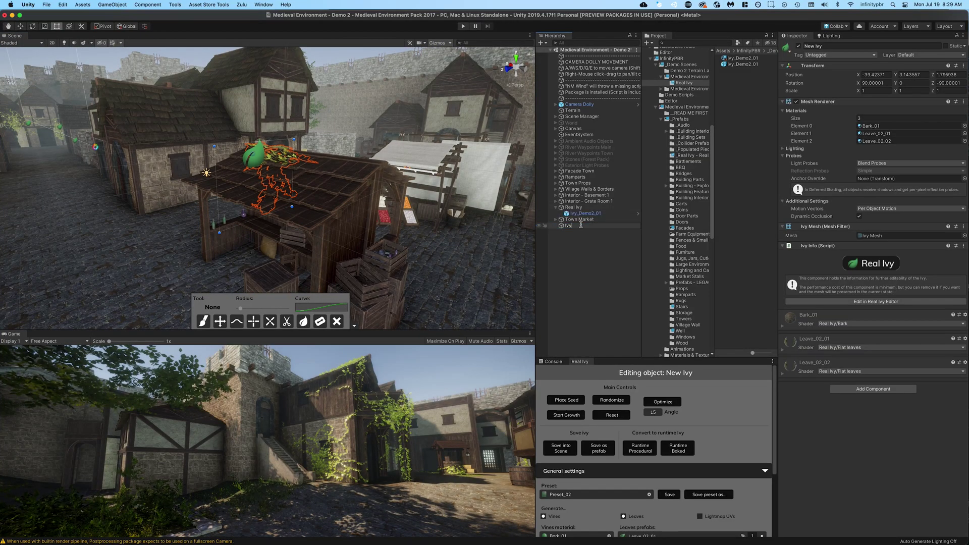
{"action": "left_click", "coordinate": [566, 399]}
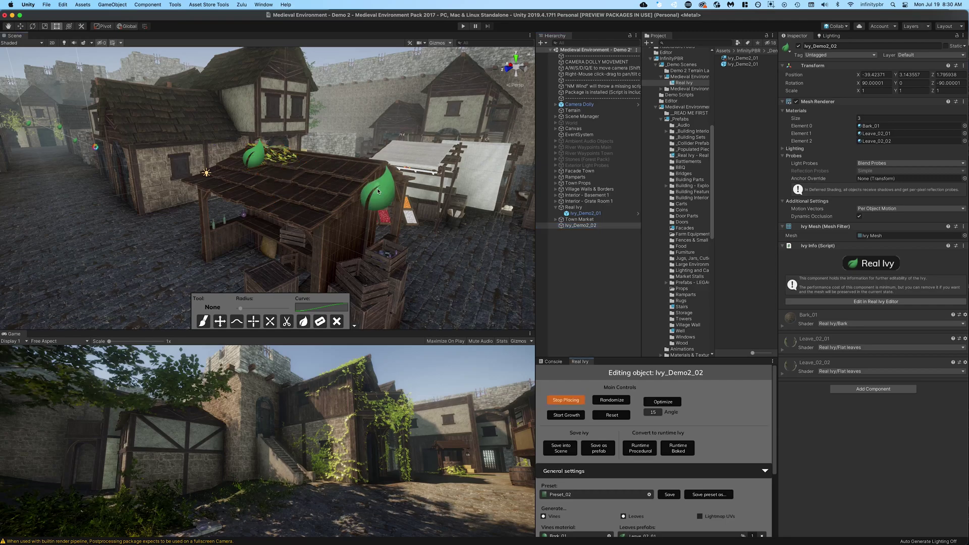
{"action": "left_click", "coordinate": [558, 415]}
{"action": "left_click", "coordinate": [558, 416]}
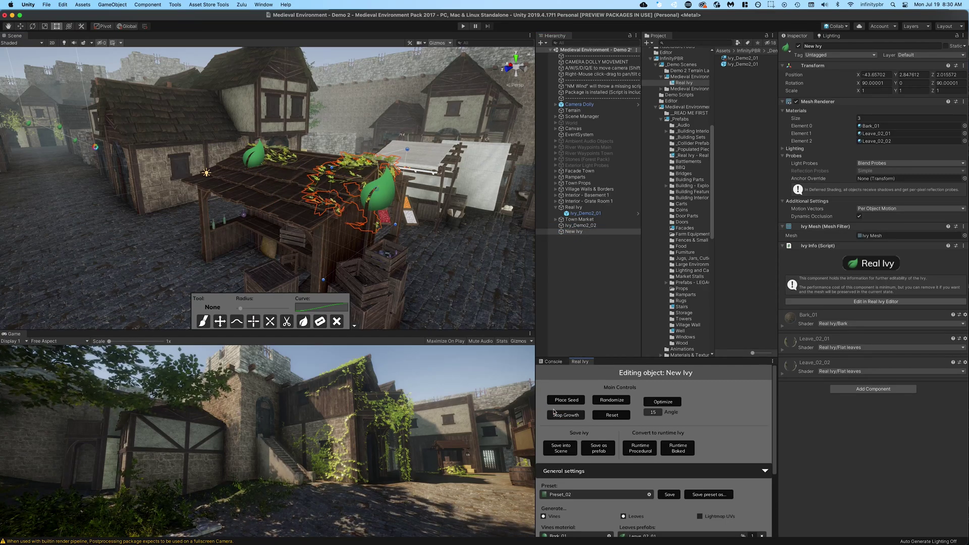
{"action": "left_click_drag", "start_coordinate": [474, 262], "coordinate": [346, 233], "text": "alt"}
{"action": "right_click_drag", "start_coordinate": [347, 233], "coordinate": [361, 235]}
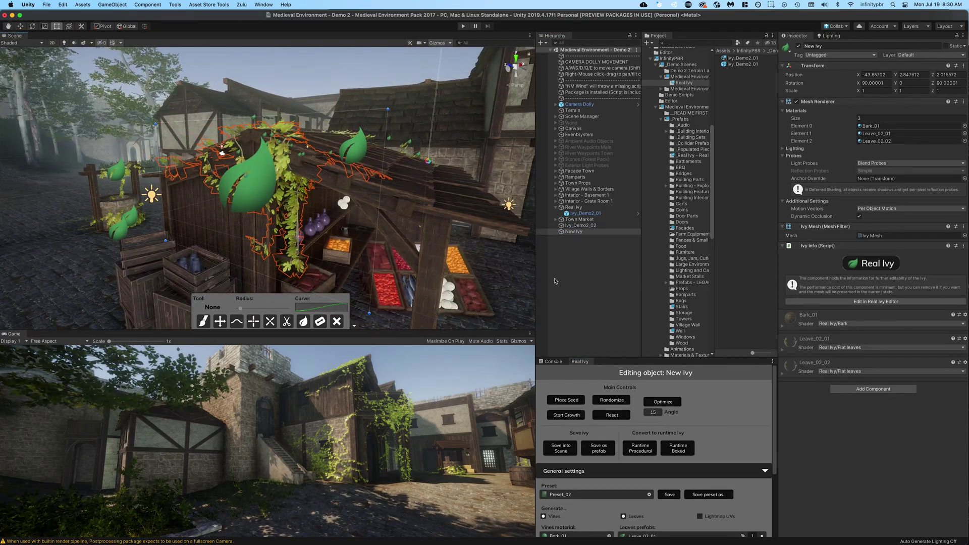
{"action": "left_click", "coordinate": [612, 417]}
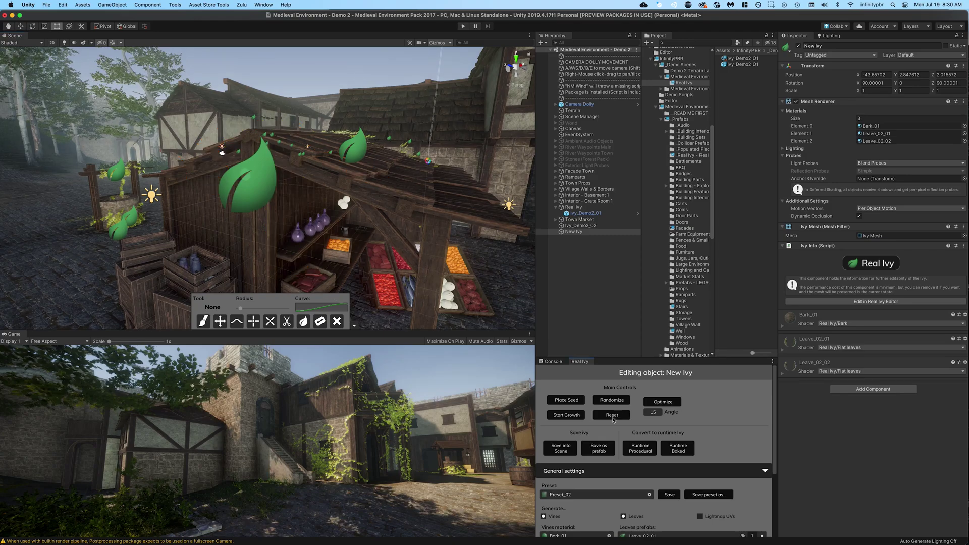
{"action": "right_click", "coordinate": [573, 231]}
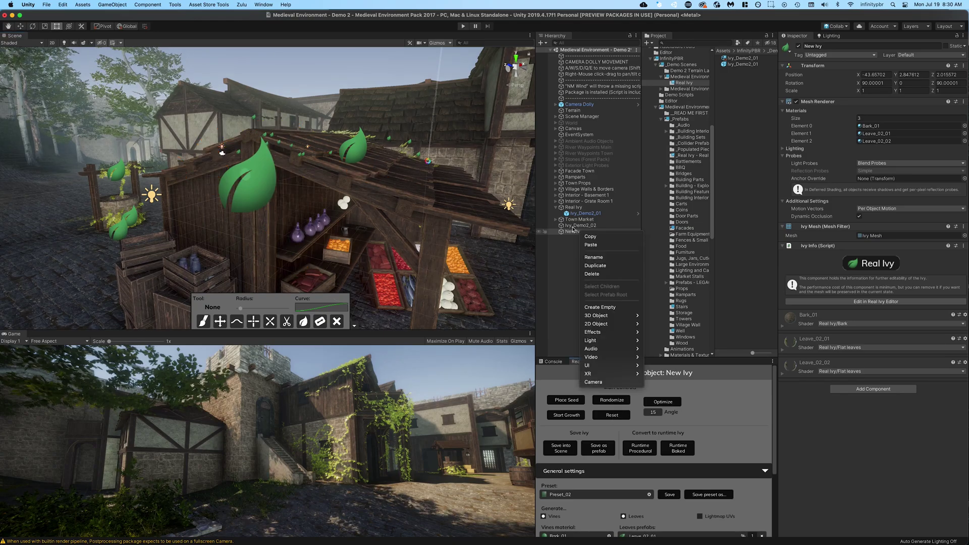
{"action": "left_click", "coordinate": [591, 273]}
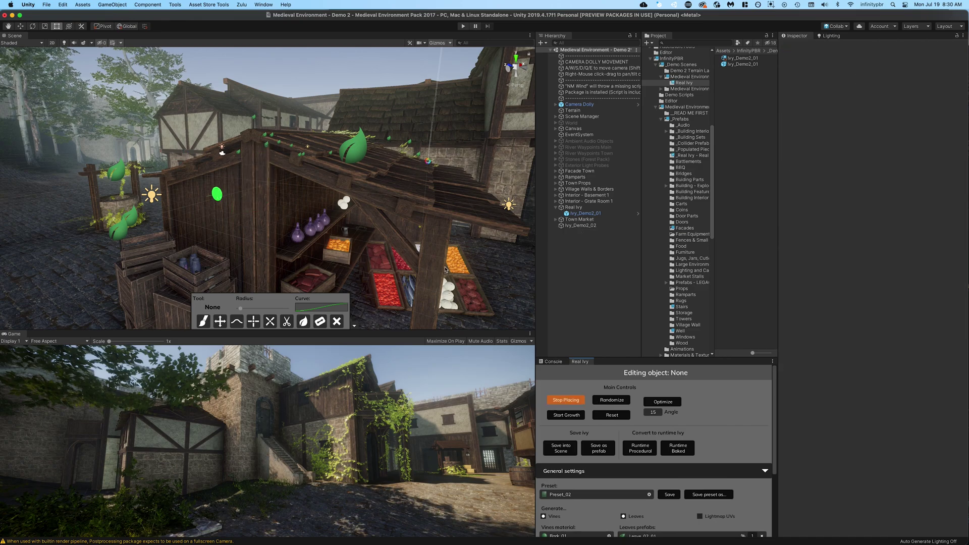
- Place a Real Ivy seed on the stall's outer end wall above the crates and grow it around the corner
{"action": "left_click", "coordinate": [217, 193]}
{"action": "left_click", "coordinate": [569, 419]}
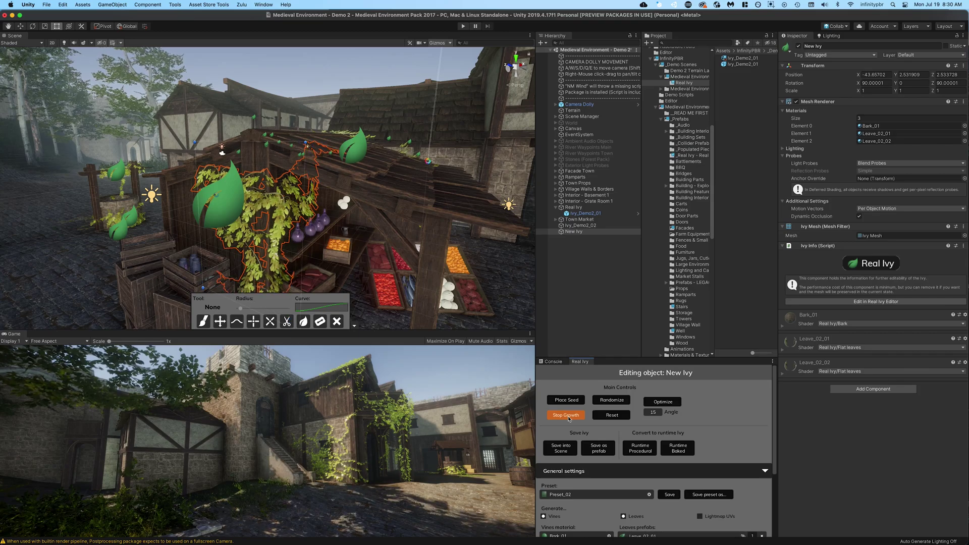
{"action": "left_click", "coordinate": [567, 416]}
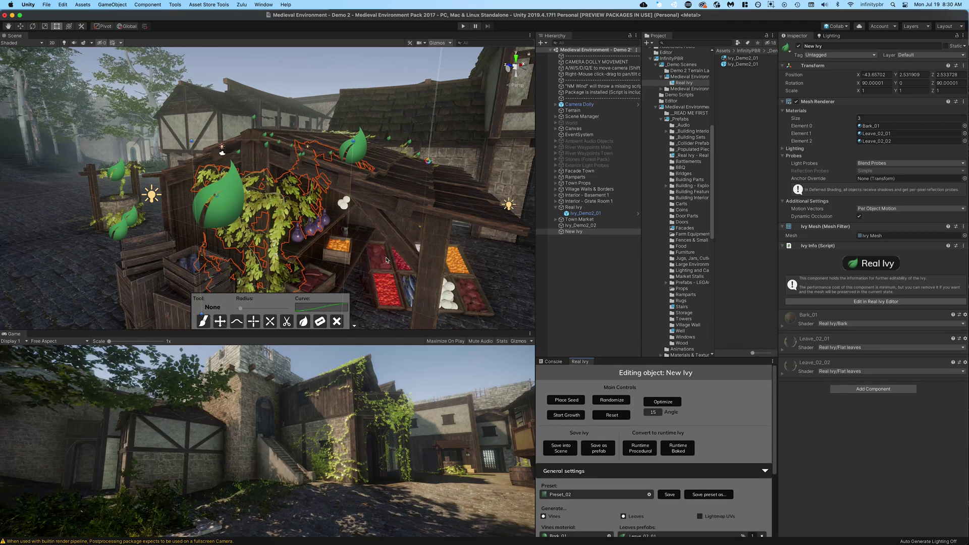
- Cut away the vines spreading across the stall's inner shelf wall and name the ivy Ivy_Demo2_03
{"action": "left_click_drag", "start_coordinate": [340, 231], "coordinate": [263, 206], "text": "alt"}
{"action": "right_click_drag", "start_coordinate": [264, 206], "coordinate": [257, 204]}
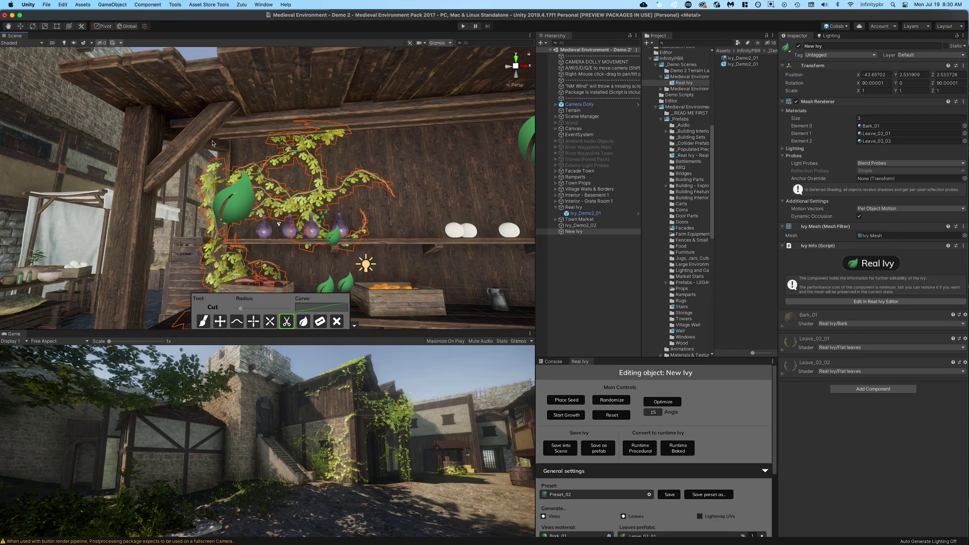
{"action": "left_click", "coordinate": [241, 177]}
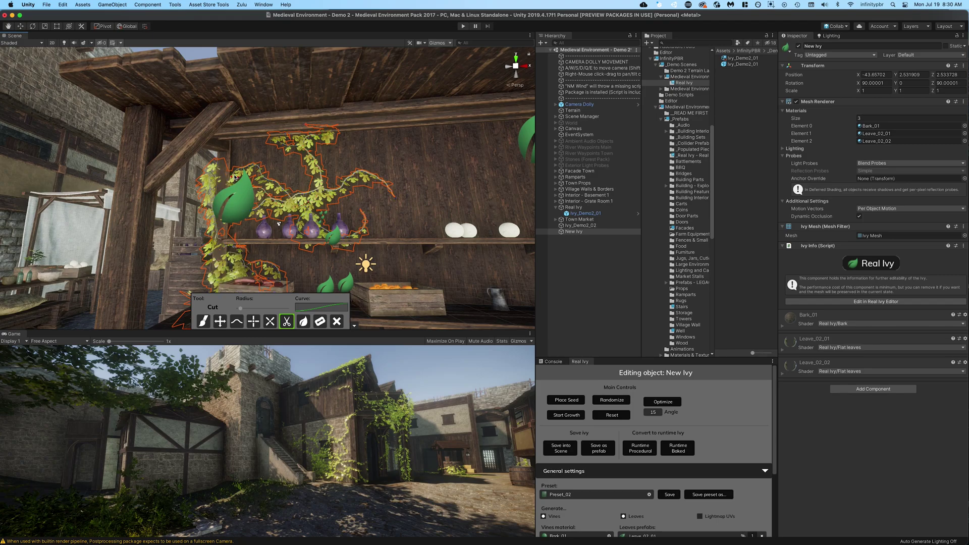
{"action": "left_click", "coordinate": [235, 177]}
{"action": "left_click_drag", "start_coordinate": [262, 204], "coordinate": [351, 243], "text": "alt"}
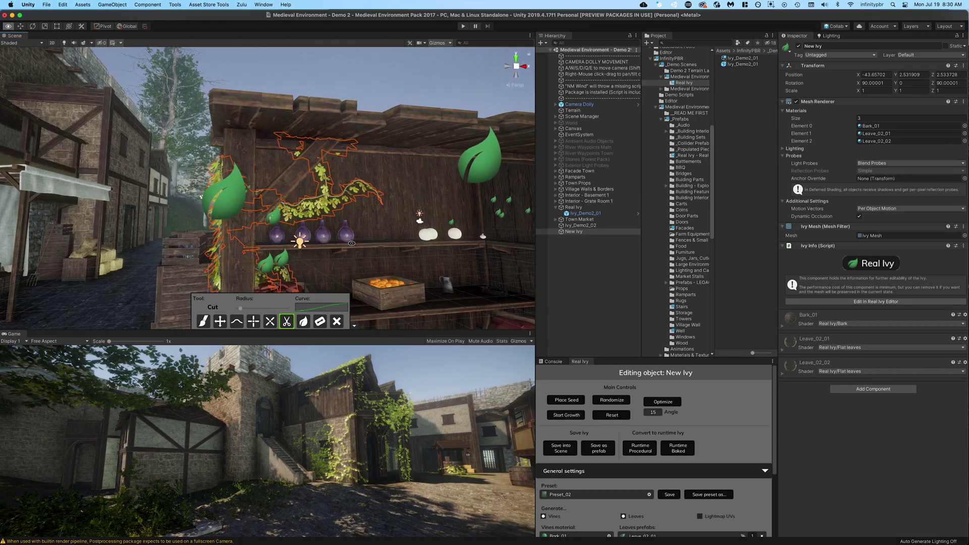
{"action": "left_click_drag", "start_coordinate": [293, 229], "coordinate": [278, 217], "text": "alt"}
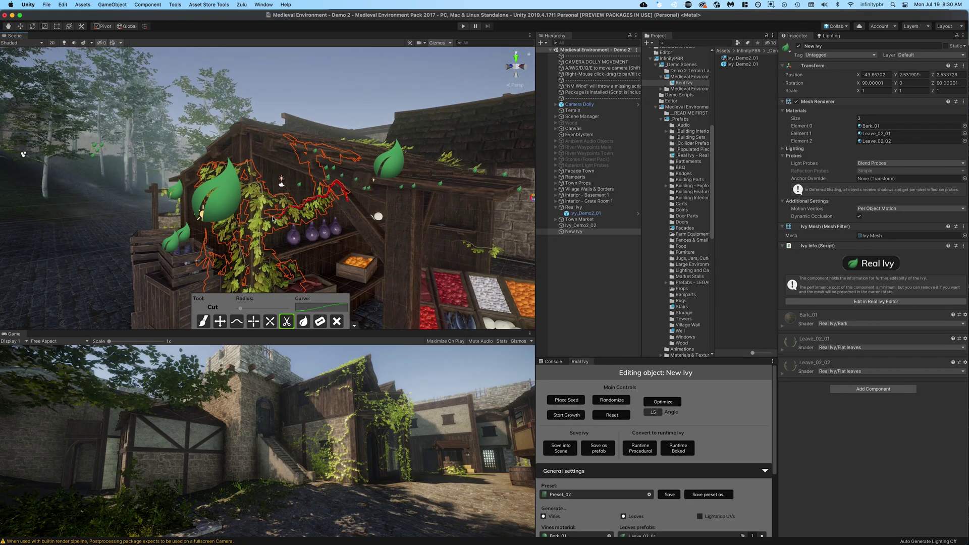
{"action": "left_click", "coordinate": [268, 219]}
{"action": "left_click", "coordinate": [271, 199]}
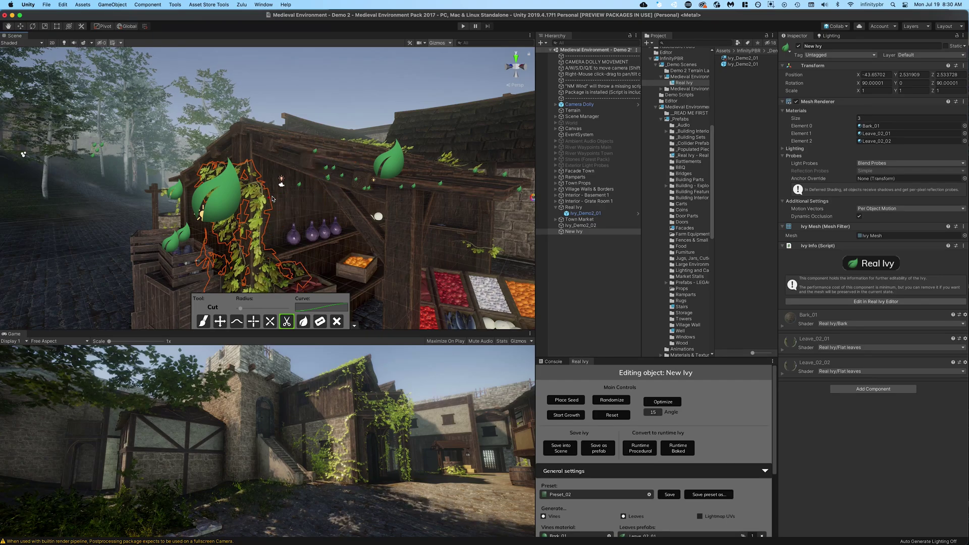
{"action": "mouse_move", "coordinate": [271, 199]}
{"action": "left_mouse_down", "text": "alt"}
{"action": "mouse_move", "coordinate": [204, 193]}
{"action": "mouse_move", "coordinate": [246, 198]}
{"action": "mouse_move", "coordinate": [270, 215]}
{"action": "left_mouse_up", "text": "alt"}
{"action": "scroll", "coordinate": [270, 215], "scroll_direction": "up", "scroll_amount": 4}
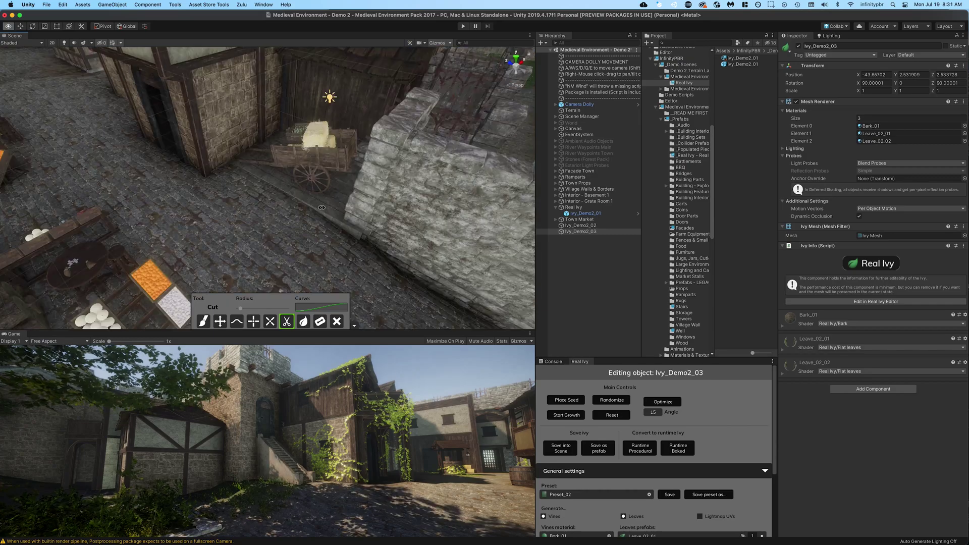
- Place a Real Ivy seed at the base of the stone wall corner beside the hay cart and grow it over the surroundings
{"action": "left_click", "coordinate": [565, 401]}
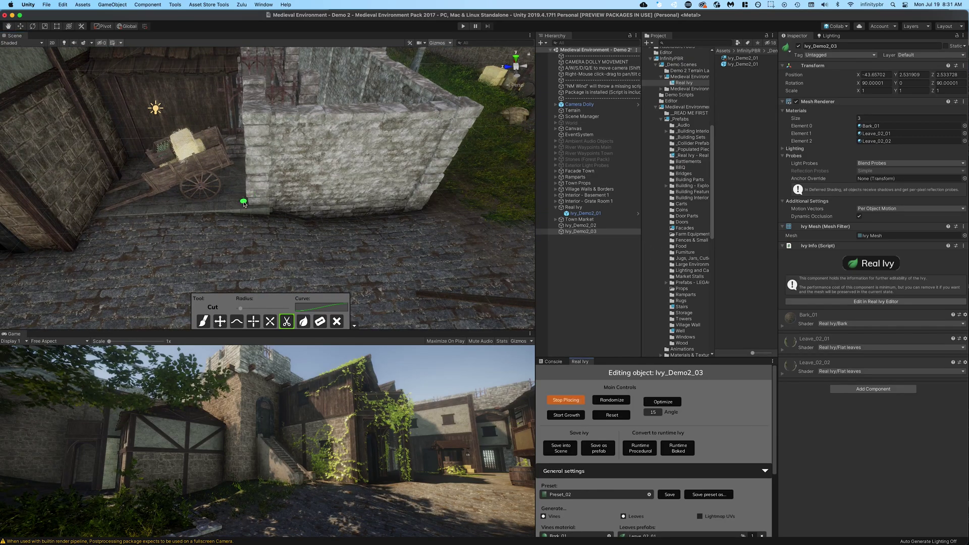
{"action": "left_click", "coordinate": [243, 204]}
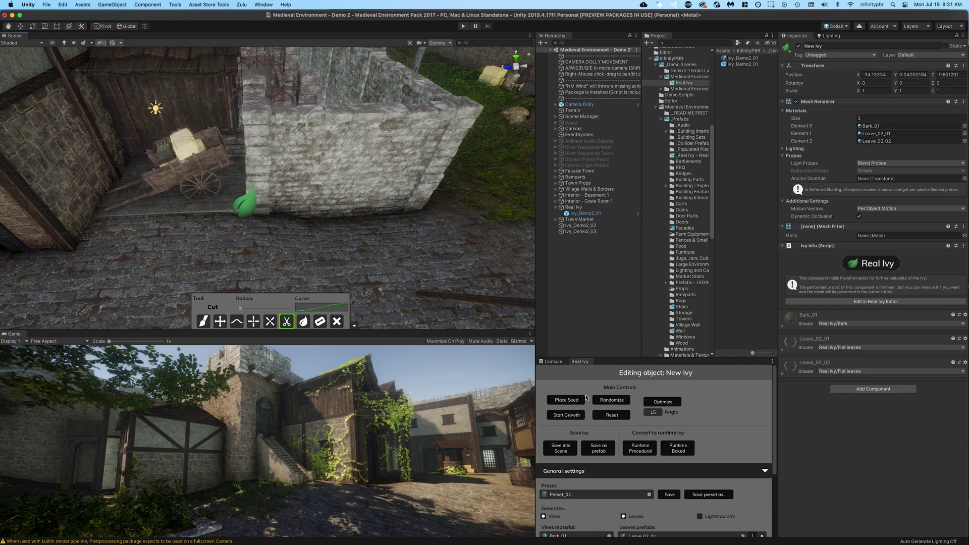
{"action": "right_click_drag", "start_coordinate": [299, 248], "coordinate": [279, 212]}
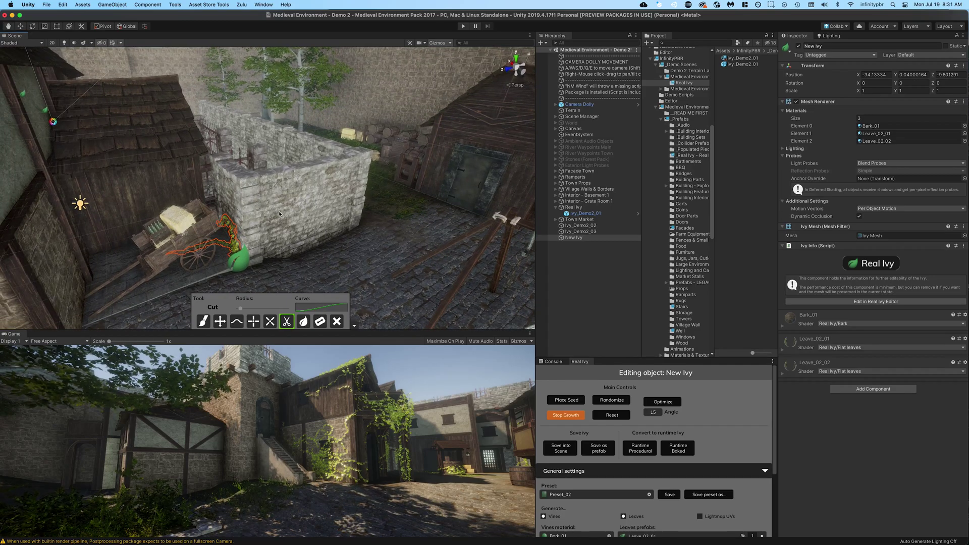
{"action": "scroll", "coordinate": [264, 263], "scroll_direction": "up", "scroll_amount": 3}
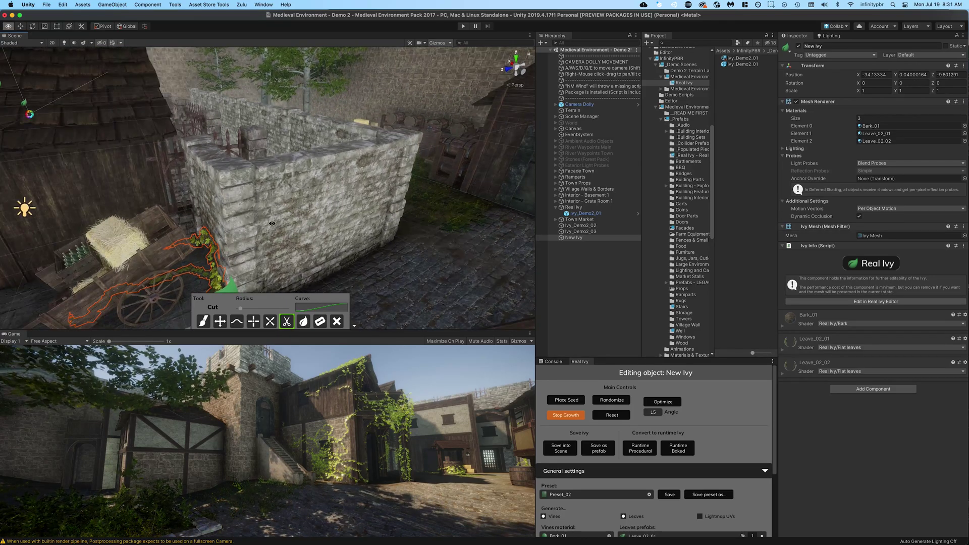
{"action": "left_click_drag", "start_coordinate": [272, 223], "coordinate": [271, 197], "text": "alt"}
{"action": "scroll", "coordinate": [271, 197], "scroll_direction": "down", "scroll_amount": 3}
{"action": "middle_click_drag", "start_coordinate": [271, 196], "coordinate": [277, 184]}
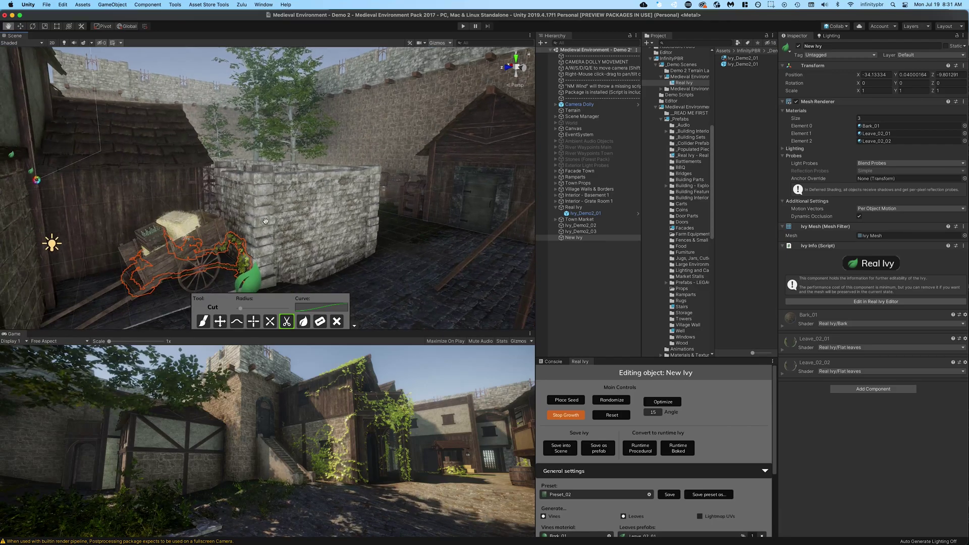
{"action": "left_click_drag", "start_coordinate": [266, 221], "coordinate": [321, 221]}
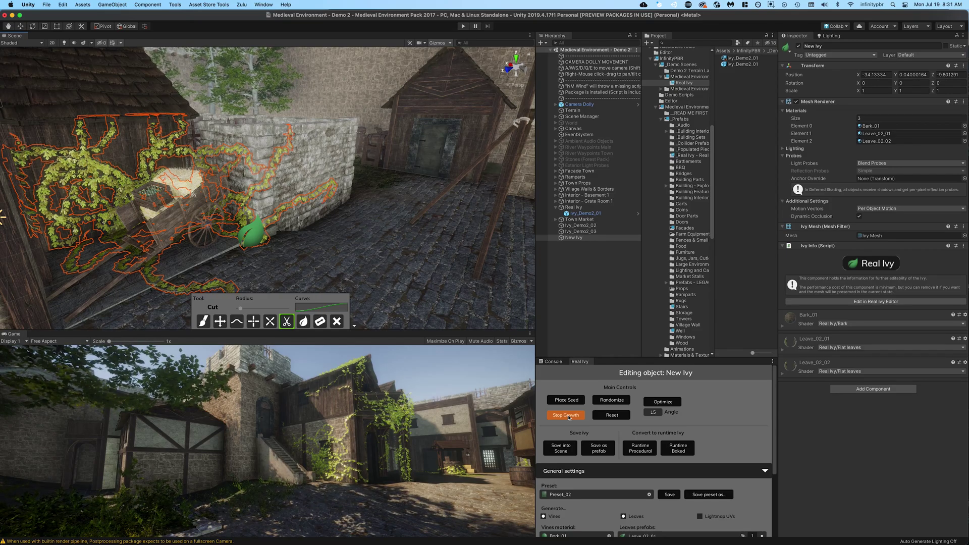
{"action": "left_click", "coordinate": [567, 415]}
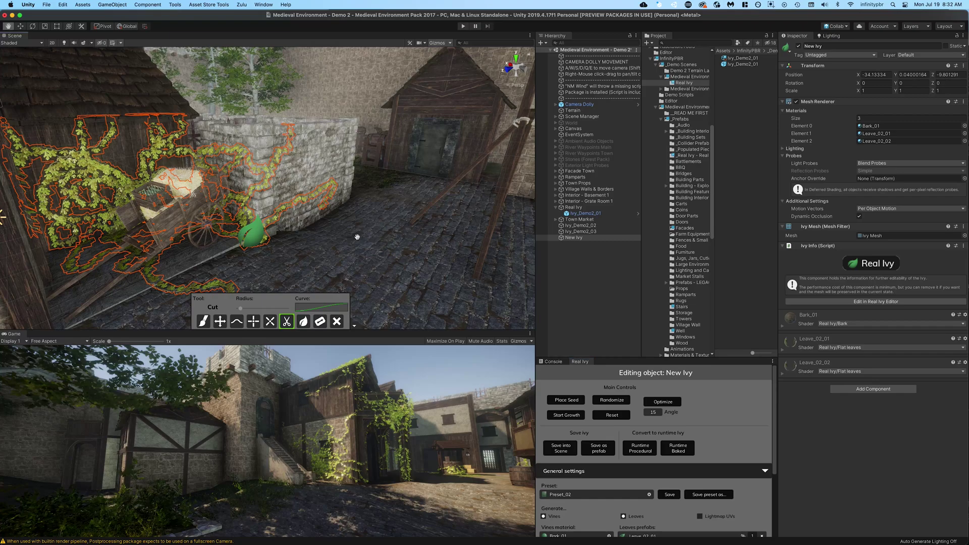
- Rename the new ivy around the hay cart to Ivy_Demo2_04
{"action": "scroll", "coordinate": [359, 238], "scroll_direction": "down", "scroll_amount": 5}
{"action": "left_click_drag", "start_coordinate": [359, 238], "coordinate": [374, 223], "text": "alt"}
{"action": "scroll", "coordinate": [382, 232], "scroll_direction": "down", "scroll_amount": 3}
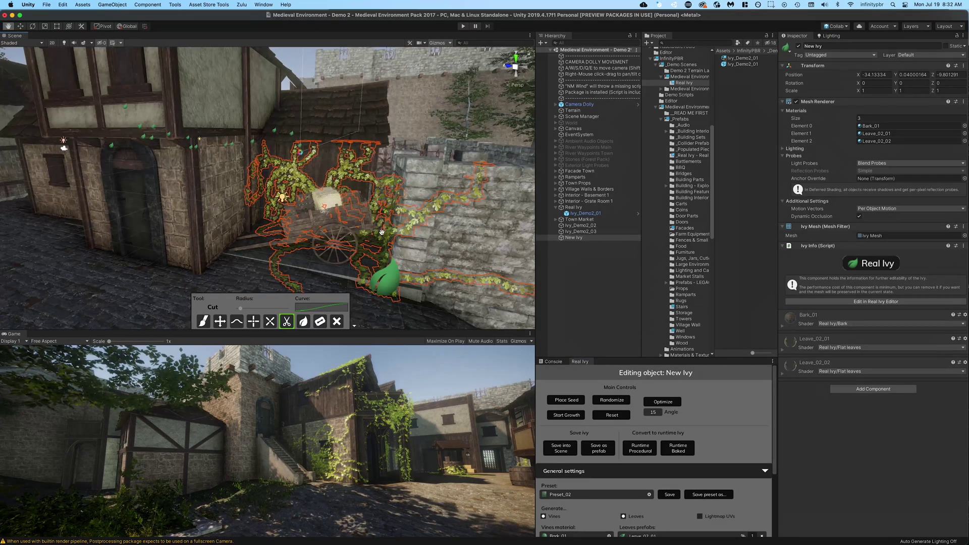
{"action": "right_click_drag", "start_coordinate": [382, 232], "coordinate": [231, 199]}
{"action": "scroll", "coordinate": [399, 191], "scroll_direction": "down", "scroll_amount": 5}
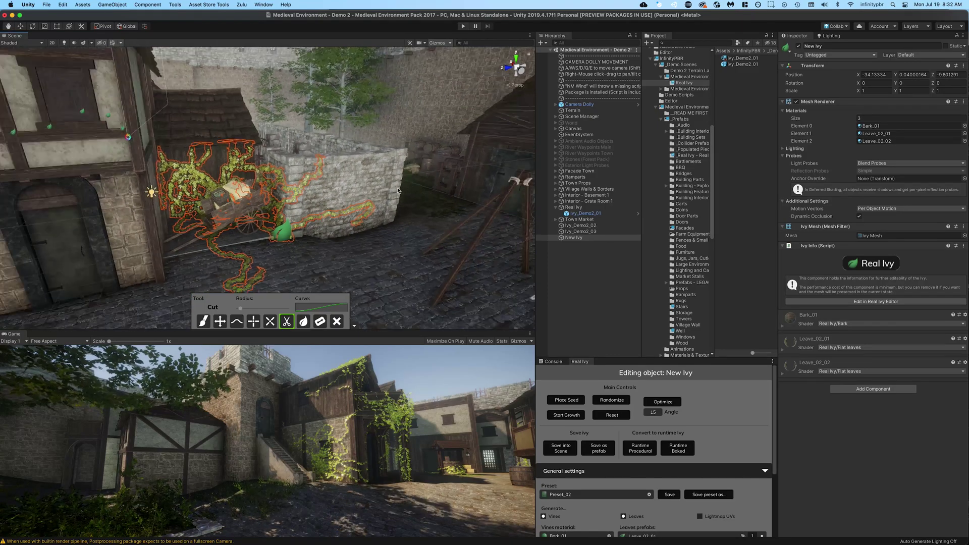
{"action": "right_click_drag", "start_coordinate": [396, 192], "coordinate": [500, 90]}
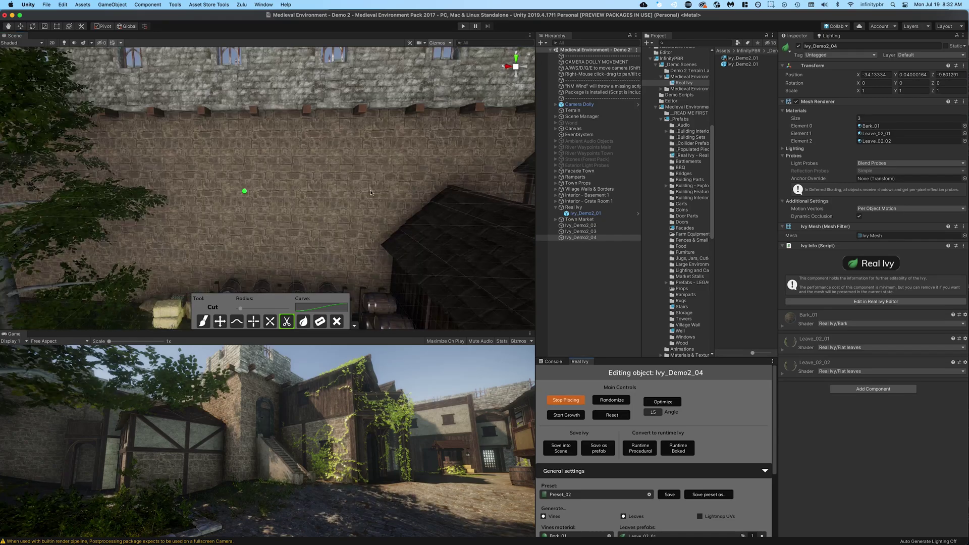
- Place a Real Ivy seed on the blank stretch of stone wall above the barrels and grow it outward
{"action": "left_click", "coordinate": [568, 446]}
{"action": "left_click", "coordinate": [574, 418]}
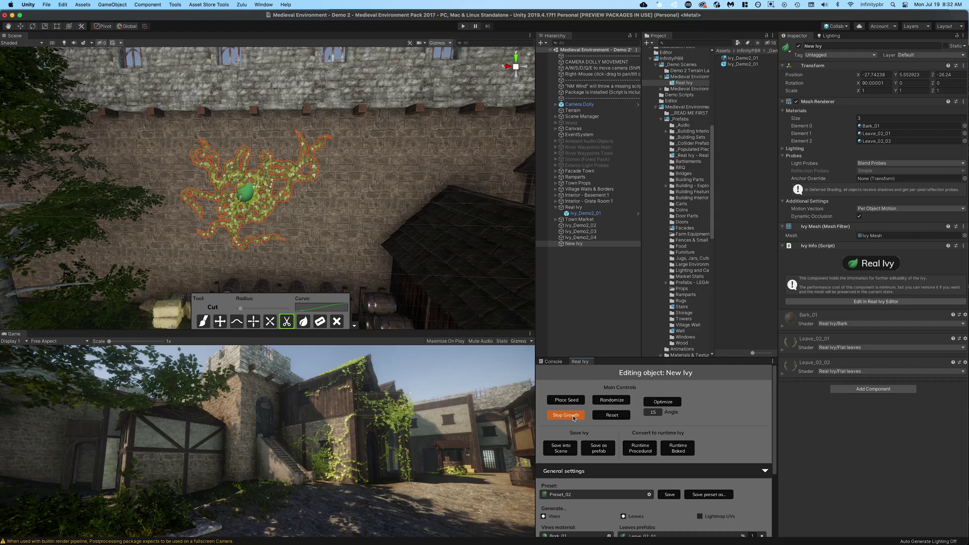
{"action": "left_click", "coordinate": [573, 417]}
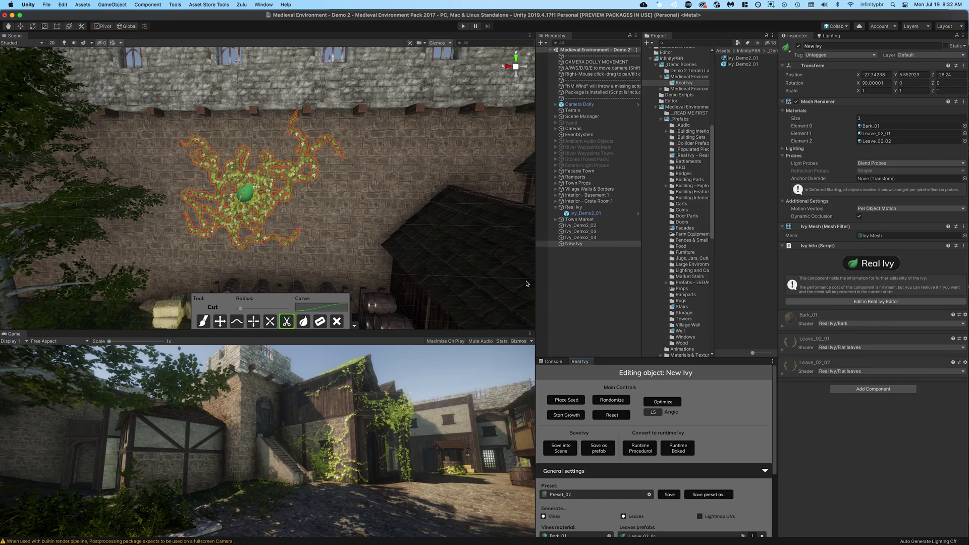
- Rename the new ivy on the flat wall to Ivy_Flat_01
{"action": "left_click", "coordinate": [580, 245]}
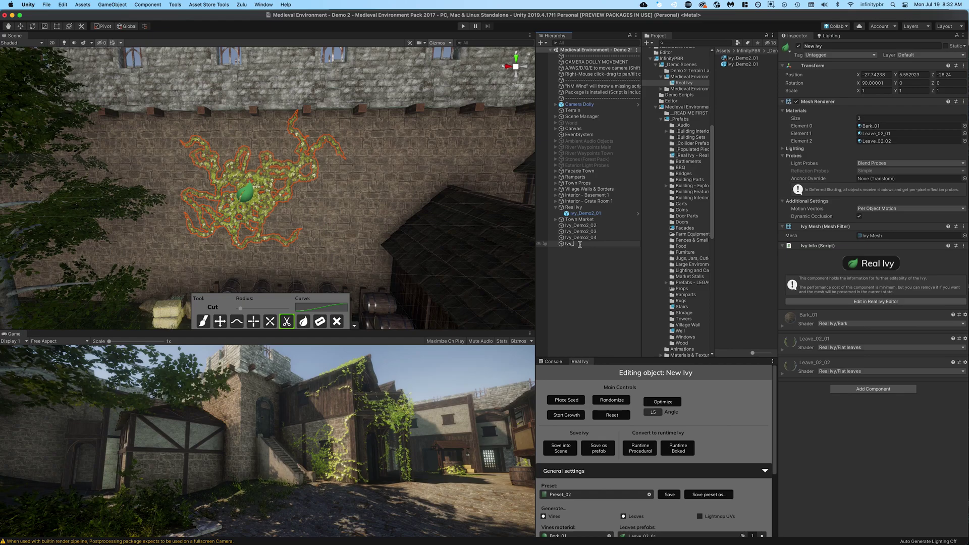
{"action": "type", "text": "Ivy_FlatWall"}
{"action": "key", "text": "BackSpace"}
{"action": "key", "text": "BackSpace"}
{"action": "key", "text": "BackSpace"}
{"action": "key", "text": "BackSpace"}
{"action": "type", "text": "_01"}
{"action": "key", "text": "Return"}
- Save Ivy_Flat_01 as a prefab in the _Real Ivy prefabs folder, accepting the loss of editability
{"action": "left_click", "coordinate": [599, 448]}
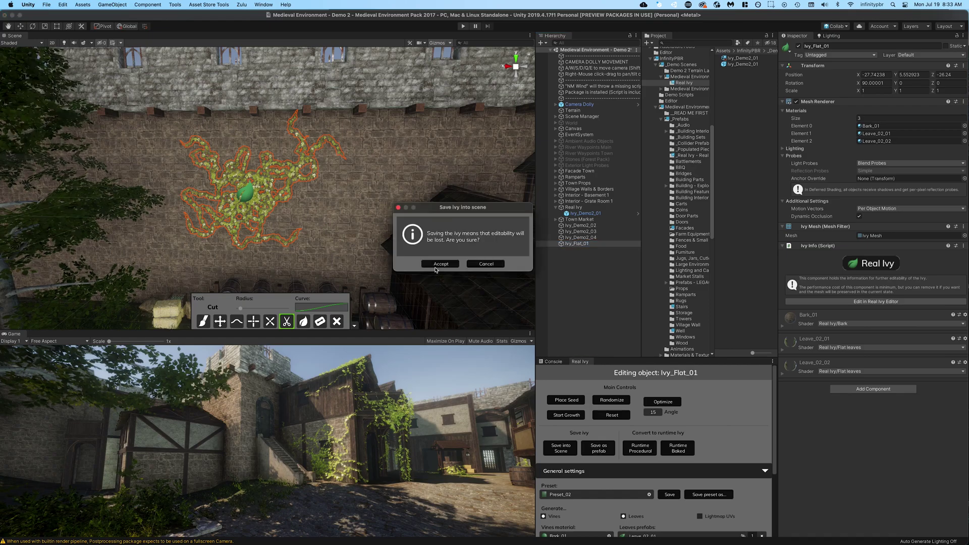
{"action": "left_click", "coordinate": [440, 264]}
{"action": "left_click", "coordinate": [649, 292]}
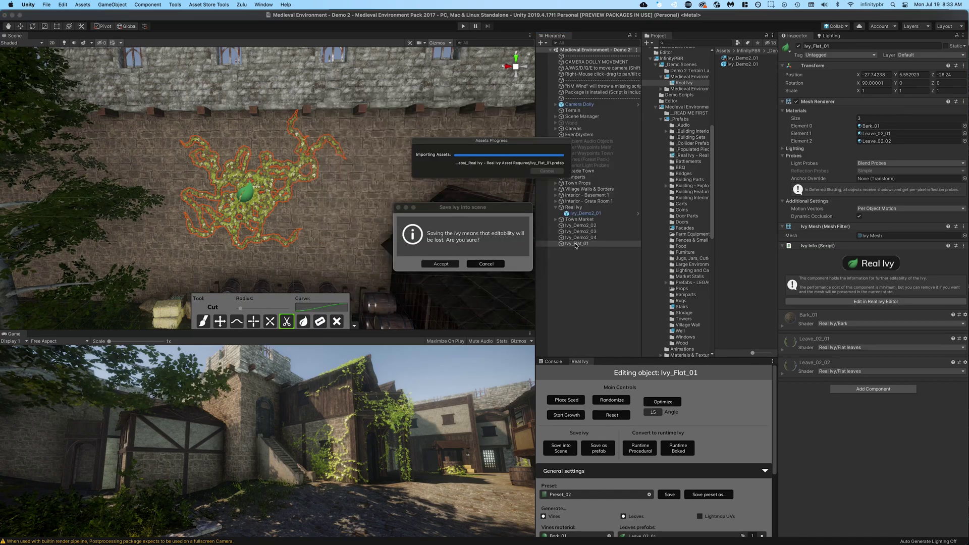
- Place another Real Ivy seed on the same stone wall, nearer the tree than the existing ivy, and grow it
{"action": "left_click", "coordinate": [566, 400]}
{"action": "left_click", "coordinate": [157, 184]}
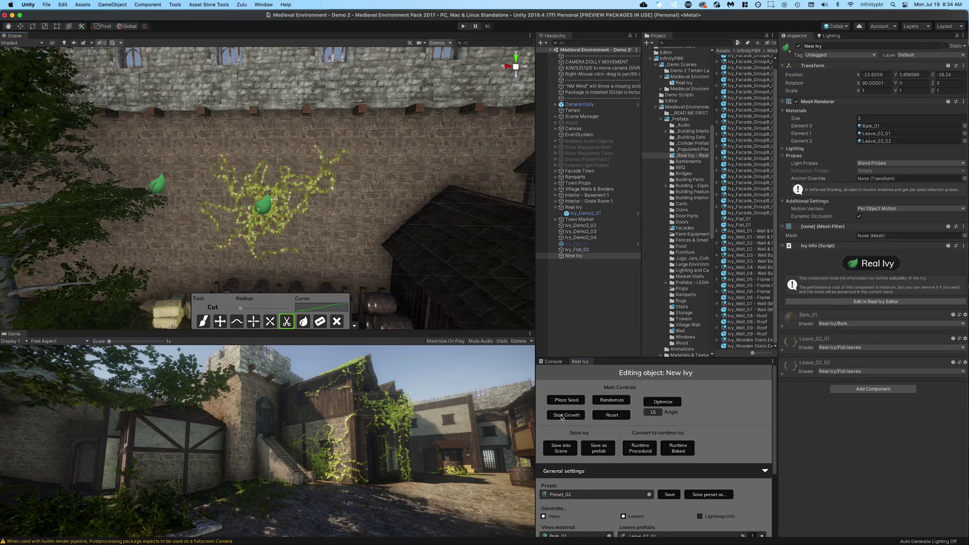
{"action": "left_click", "coordinate": [566, 415]}
{"action": "left_click", "coordinate": [567, 415]}
- Name the second flat-wall ivy Ivy_Flat_02 and save it as a prefab
{"action": "left_click", "coordinate": [580, 251]}
{"action": "type", "text": "Ivy_Flat_02"}
{"action": "left_click", "coordinate": [598, 448]}
{"action": "left_click", "coordinate": [644, 293]}
{"action": "left_click", "coordinate": [643, 292]}
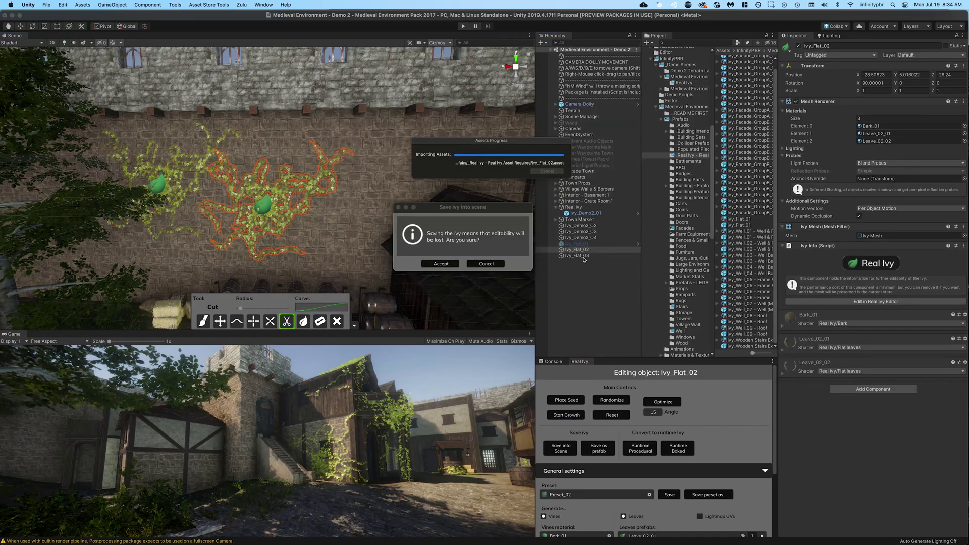
- Save the third flat-wall ivy, Ivy_Flat_03, as a prefab
{"action": "left_click", "coordinate": [581, 250]}
{"action": "left_click", "coordinate": [598, 448]}
{"action": "left_click", "coordinate": [441, 264]}
{"action": "left_click", "coordinate": [643, 293]}
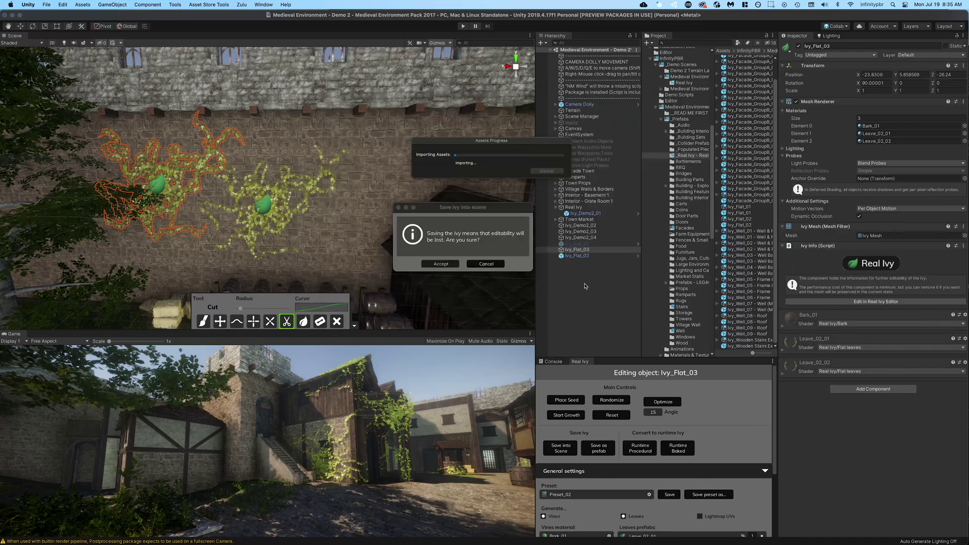
- Reposition the Ivy_Flat_01 prefab along the stone wall and duplicate it to cover more of the surface
{"action": "left_click", "coordinate": [577, 244]}
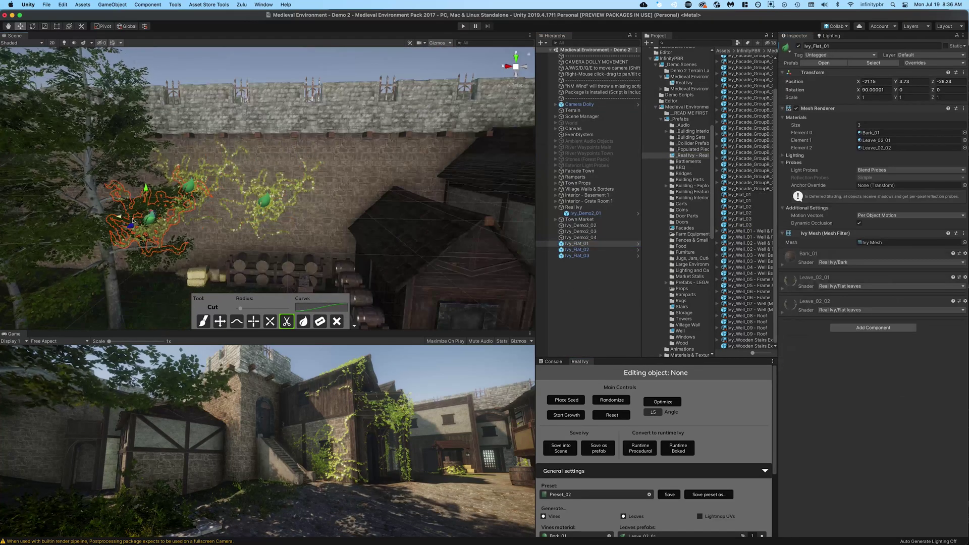
{"action": "key", "text": "super+d"}
{"action": "key", "text": "super+d"}
{"action": "left_click_drag", "start_coordinate": [358, 161], "coordinate": [358, 172]}
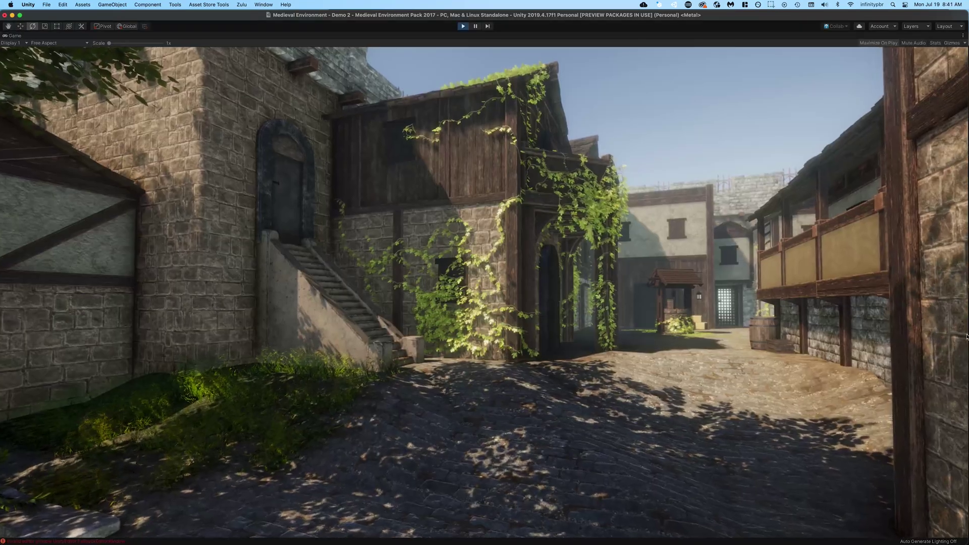